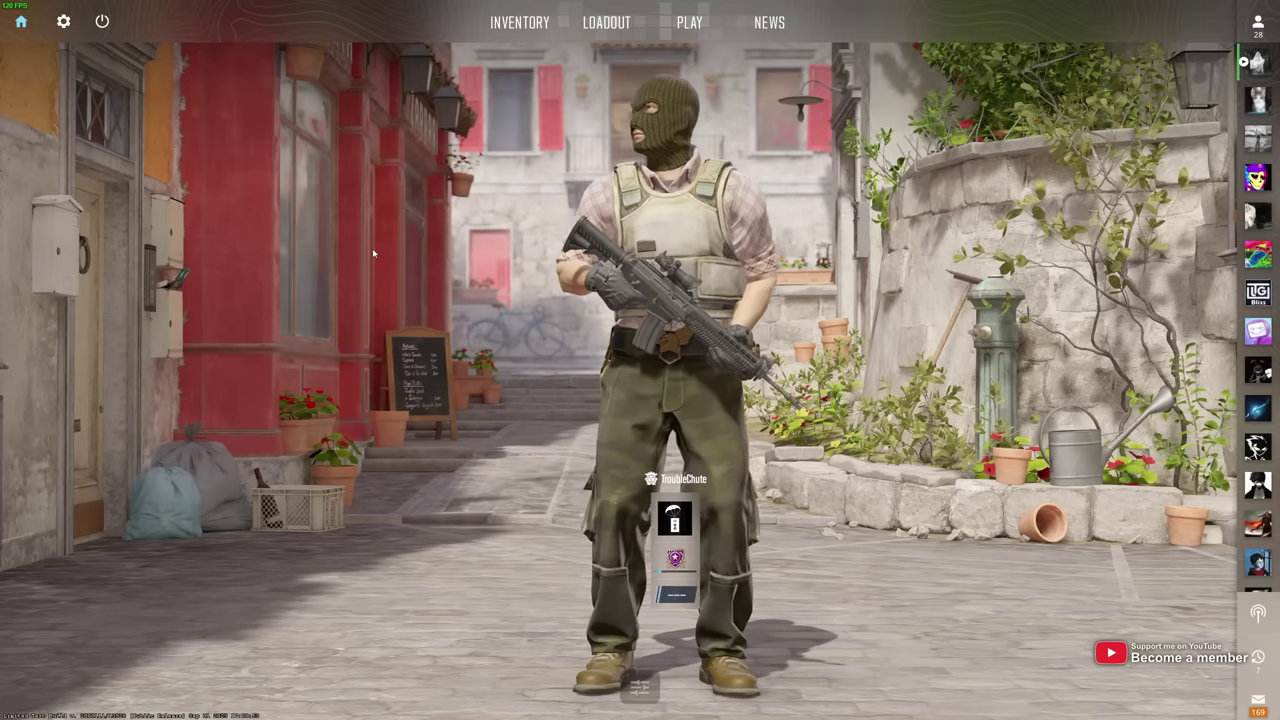
- Set the Counter-Strike 2 video refresh rate to 165 Hz
{"action": "left_click", "coordinate": [63, 21]}
{"action": "left_click", "coordinate": [586, 59]}
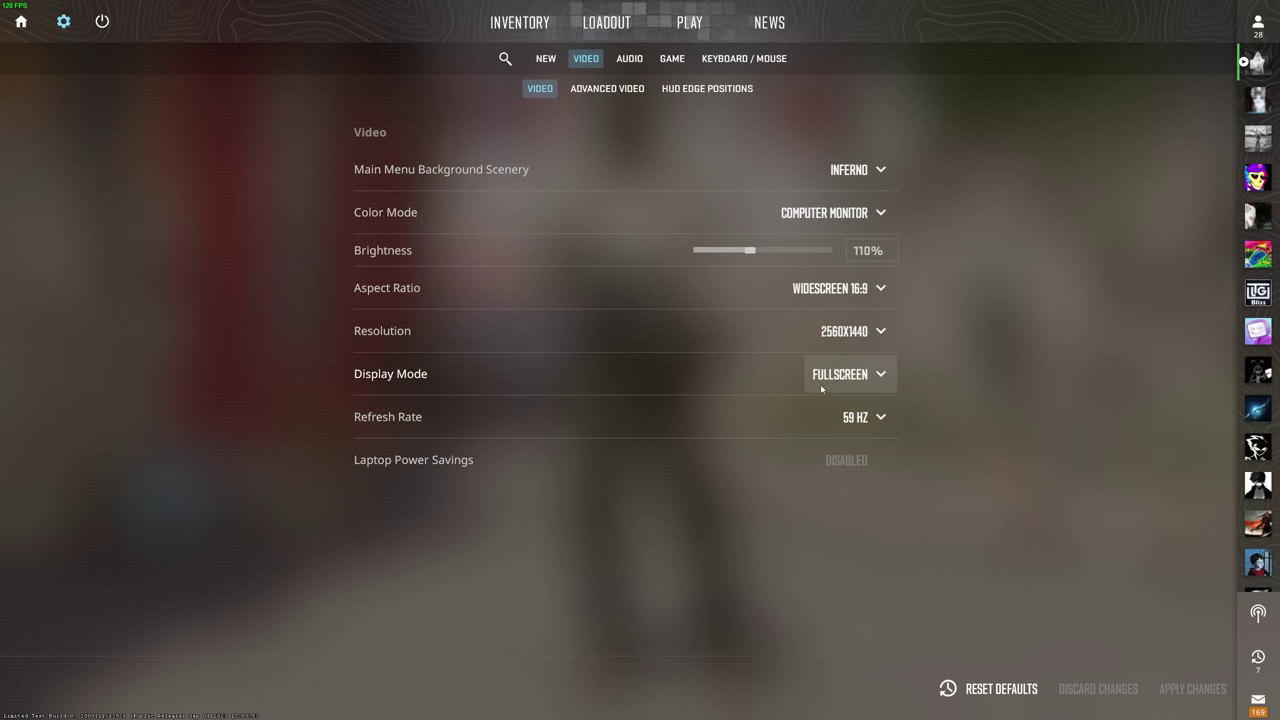
{"action": "left_click", "coordinate": [873, 419]}
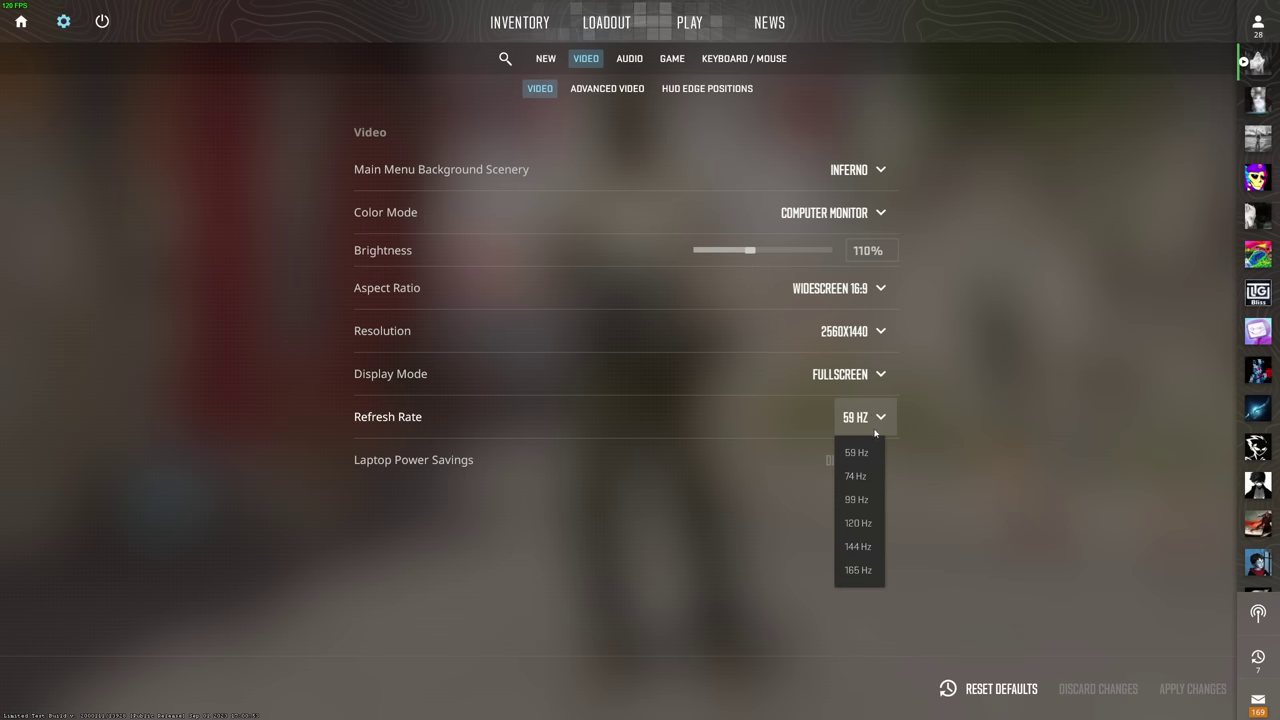
{"action": "left_click", "coordinate": [858, 570]}
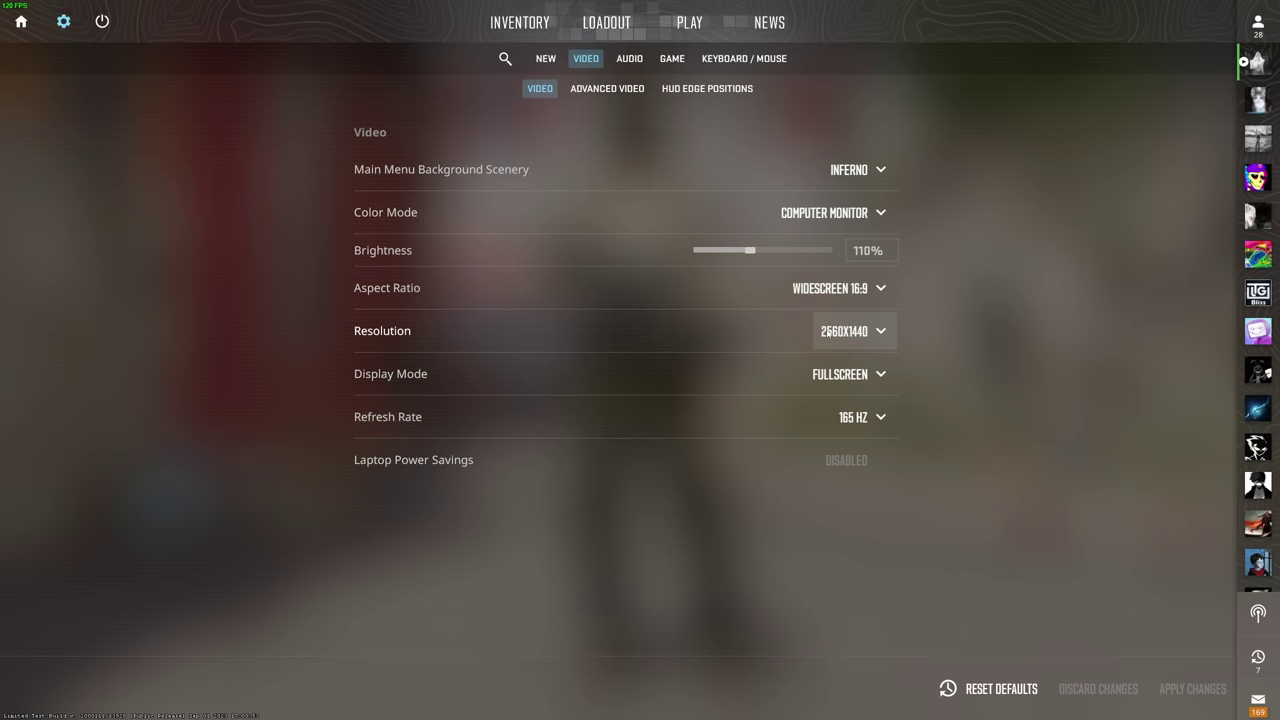
- Keep resolution at 2560x1440 and color mode on Computer Monitor, then view Advanced Video
{"action": "left_click", "coordinate": [821, 328]}
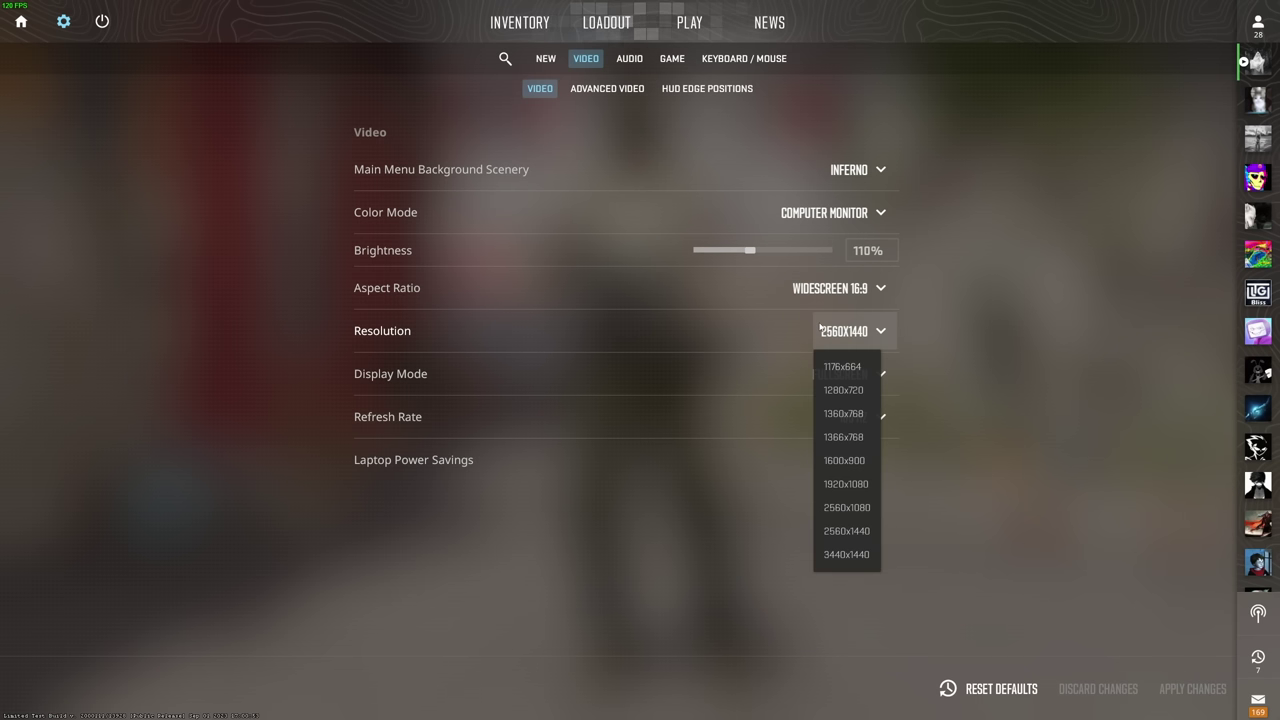
{"action": "left_click", "coordinate": [865, 348]}
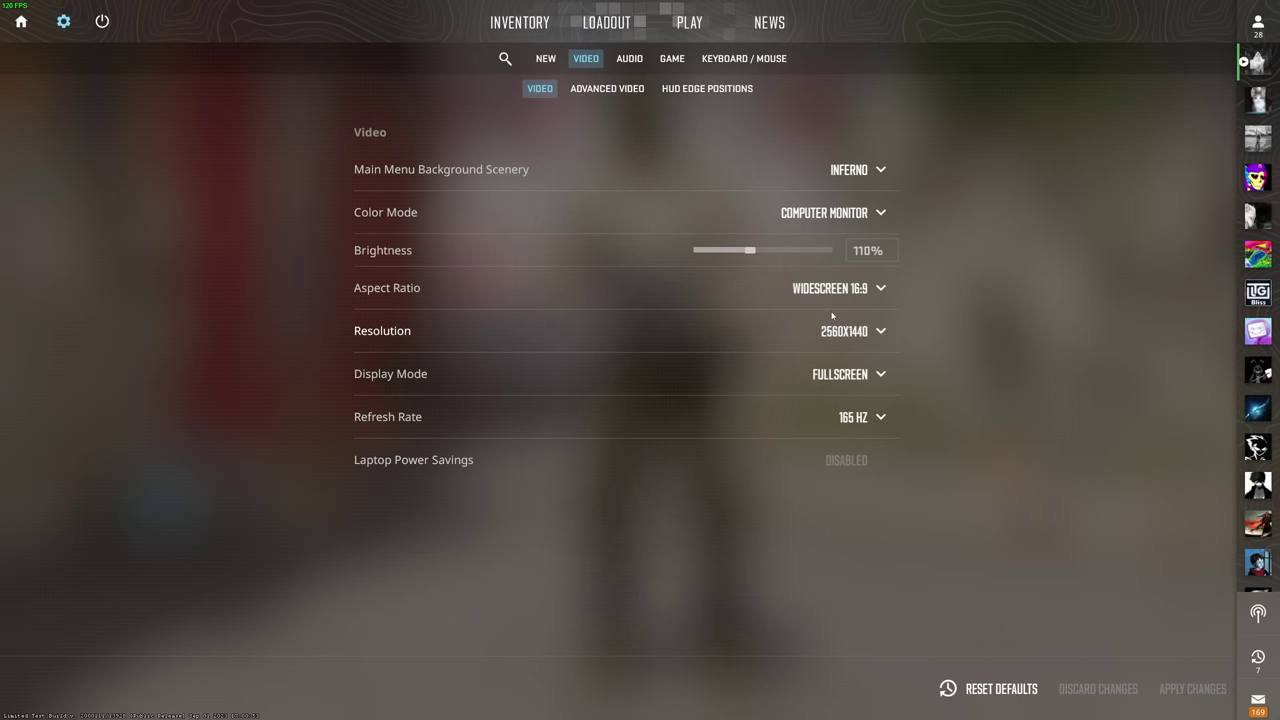
{"action": "mouse_move", "coordinate": [816, 457]}
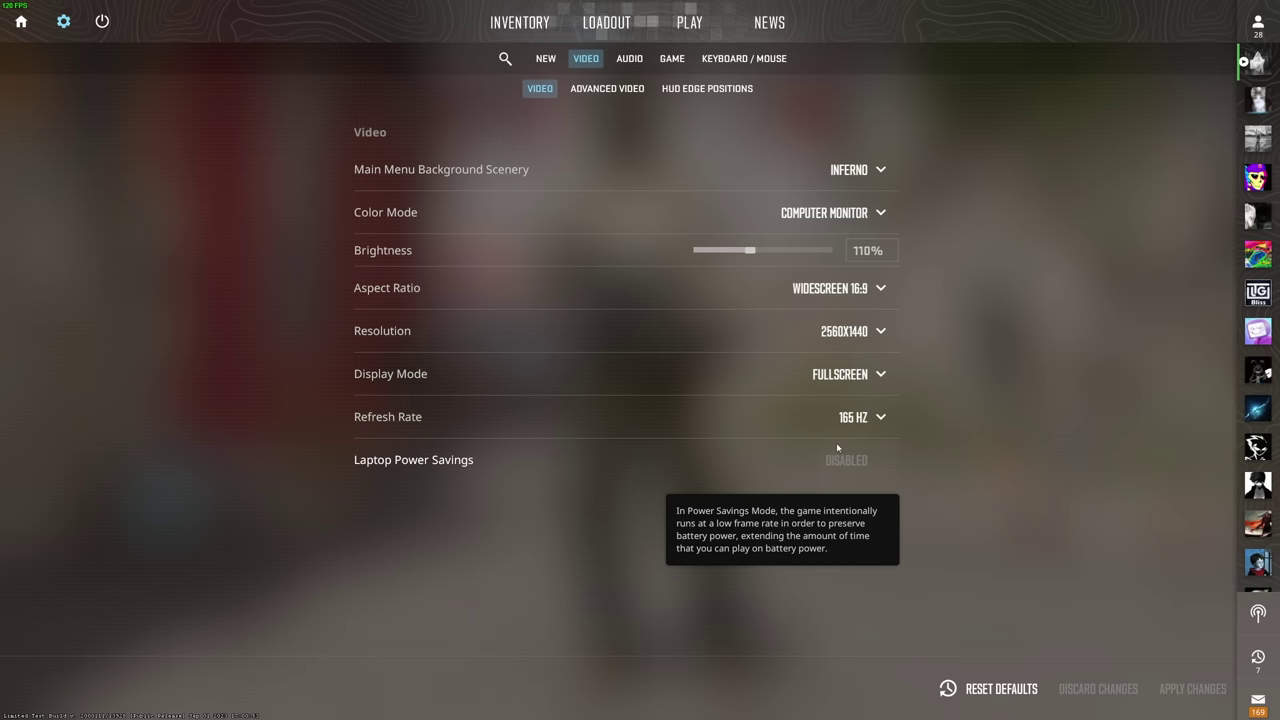
{"action": "left_click", "coordinate": [845, 213]}
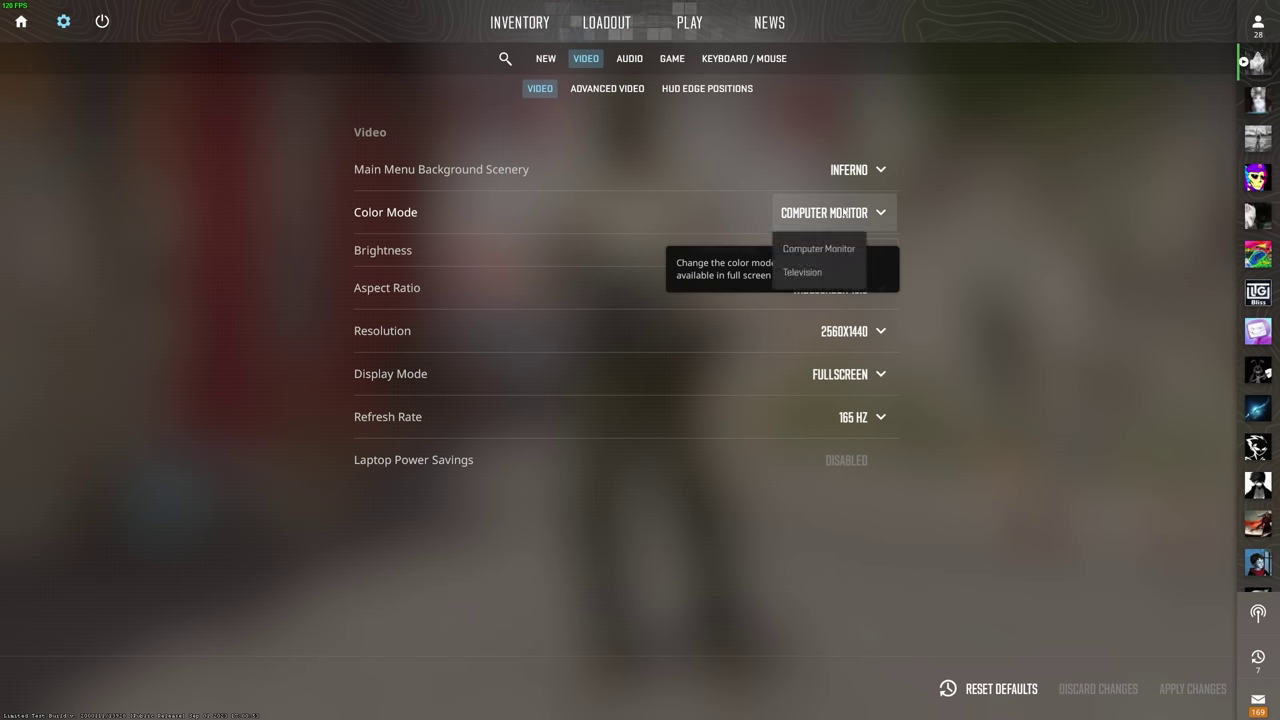
{"action": "left_click", "coordinate": [829, 224]}
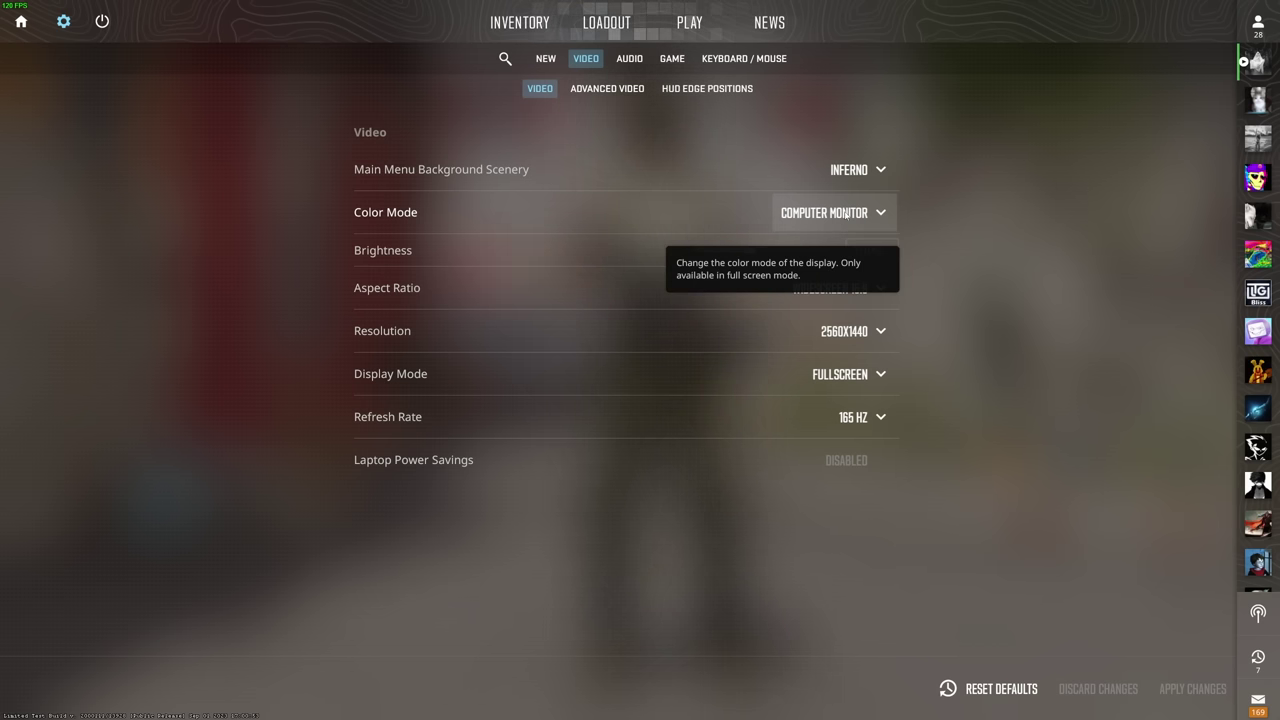
{"action": "left_click", "coordinate": [606, 89]}
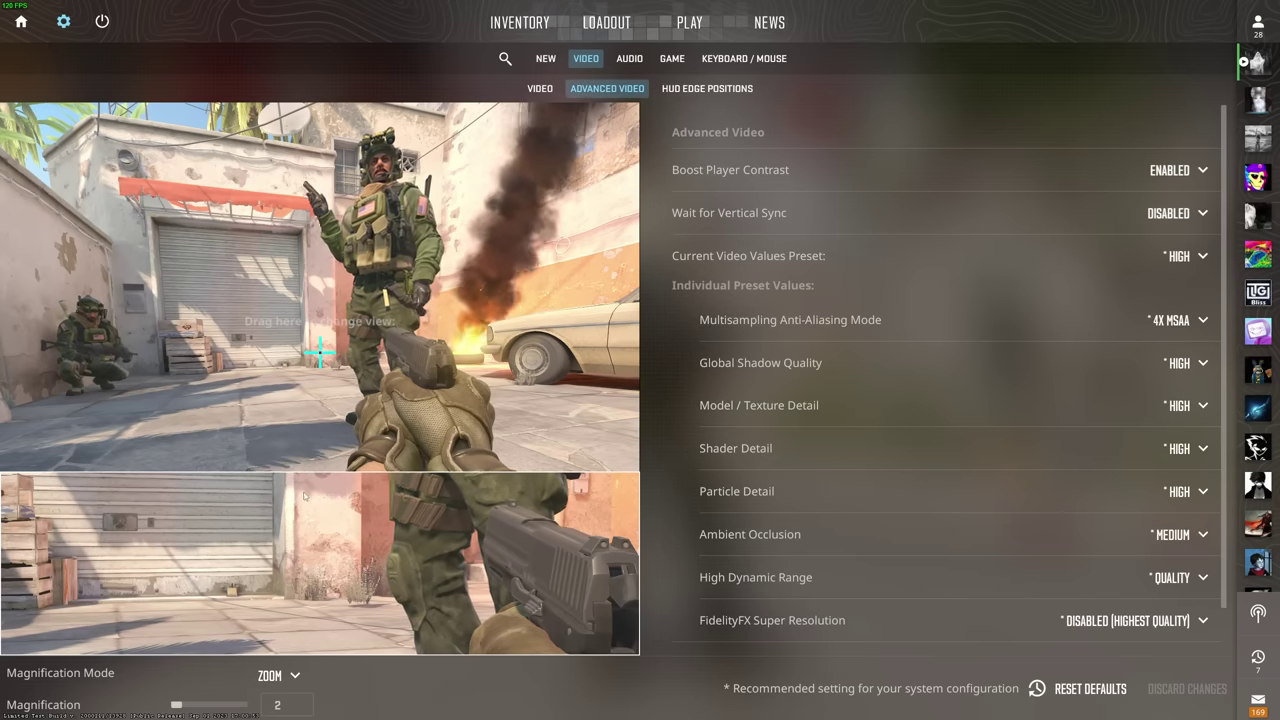
{"action": "left_click", "coordinate": [300, 262]}
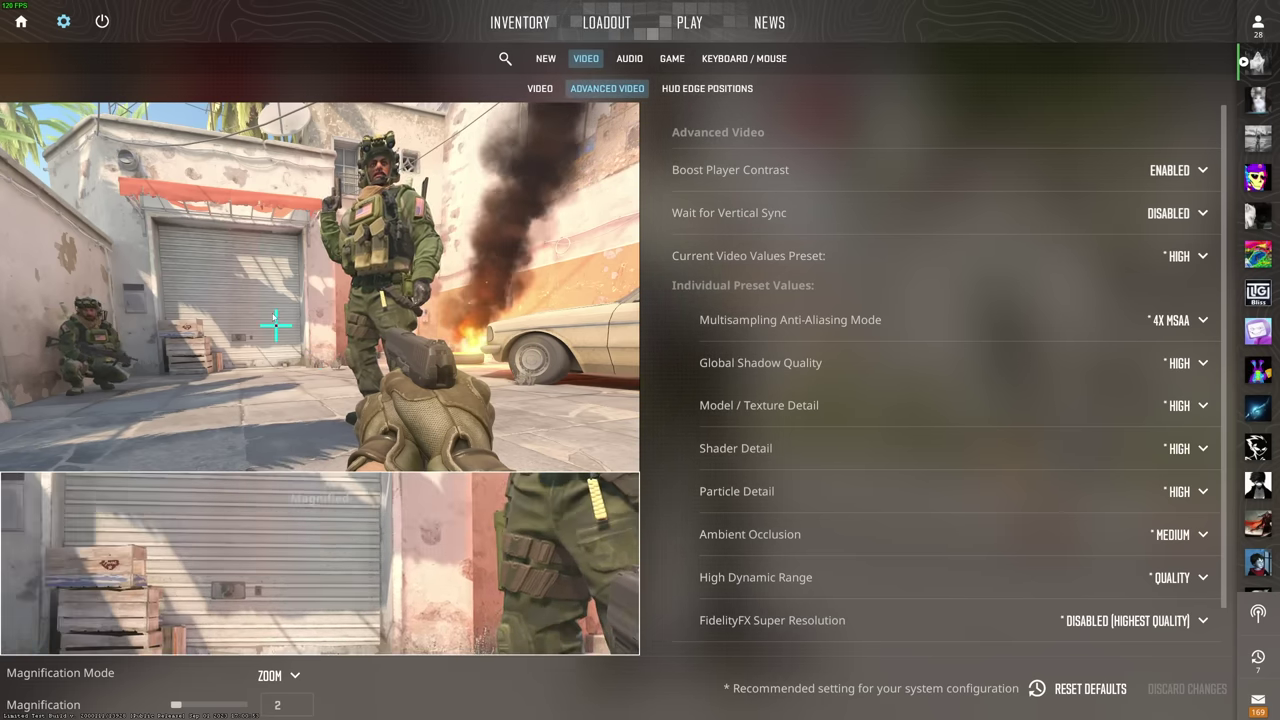
{"action": "left_click", "coordinate": [326, 213]}
{"action": "mouse_move", "coordinate": [326, 213]}
{"action": "left_mouse_down"}
{"action": "mouse_move", "coordinate": [337, 214]}
{"action": "mouse_move", "coordinate": [337, 163]}
{"action": "mouse_move", "coordinate": [358, 187]}
{"action": "left_mouse_up"}
{"action": "scroll", "coordinate": [358, 187], "scroll_direction": "up", "scroll_amount": 6}
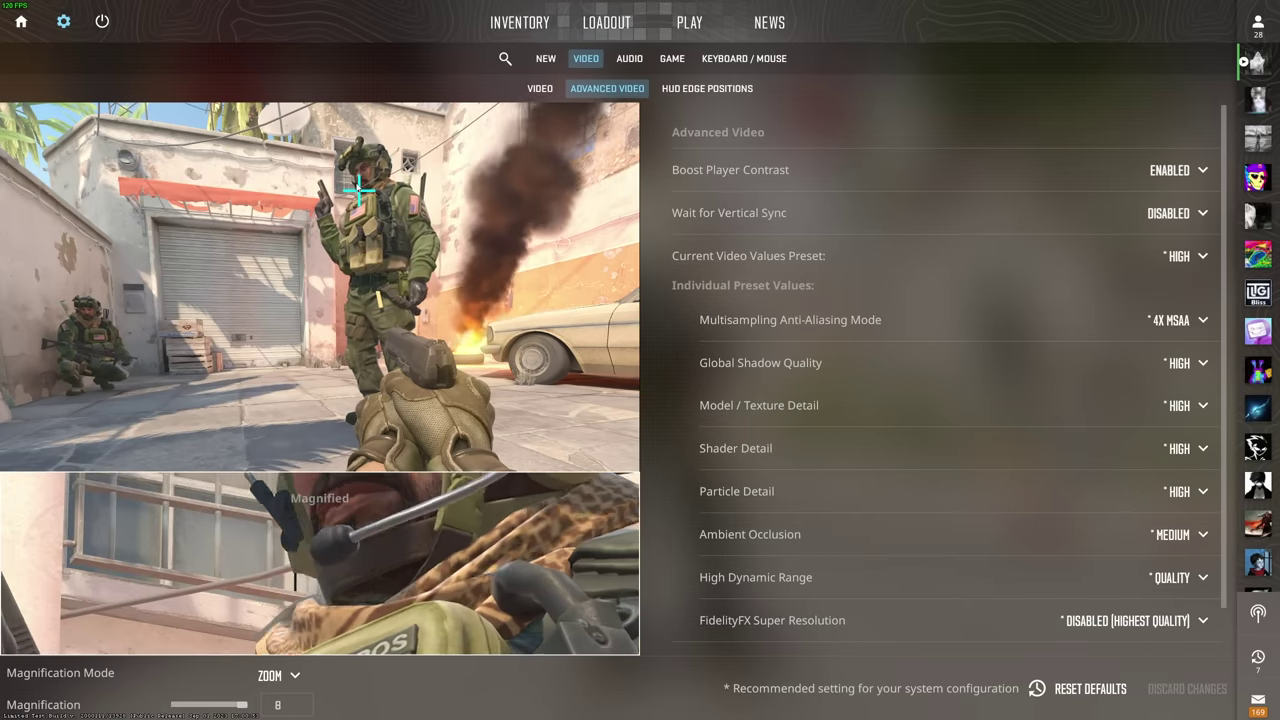
{"action": "scroll", "coordinate": [358, 170], "scroll_direction": "down", "scroll_amount": 6}
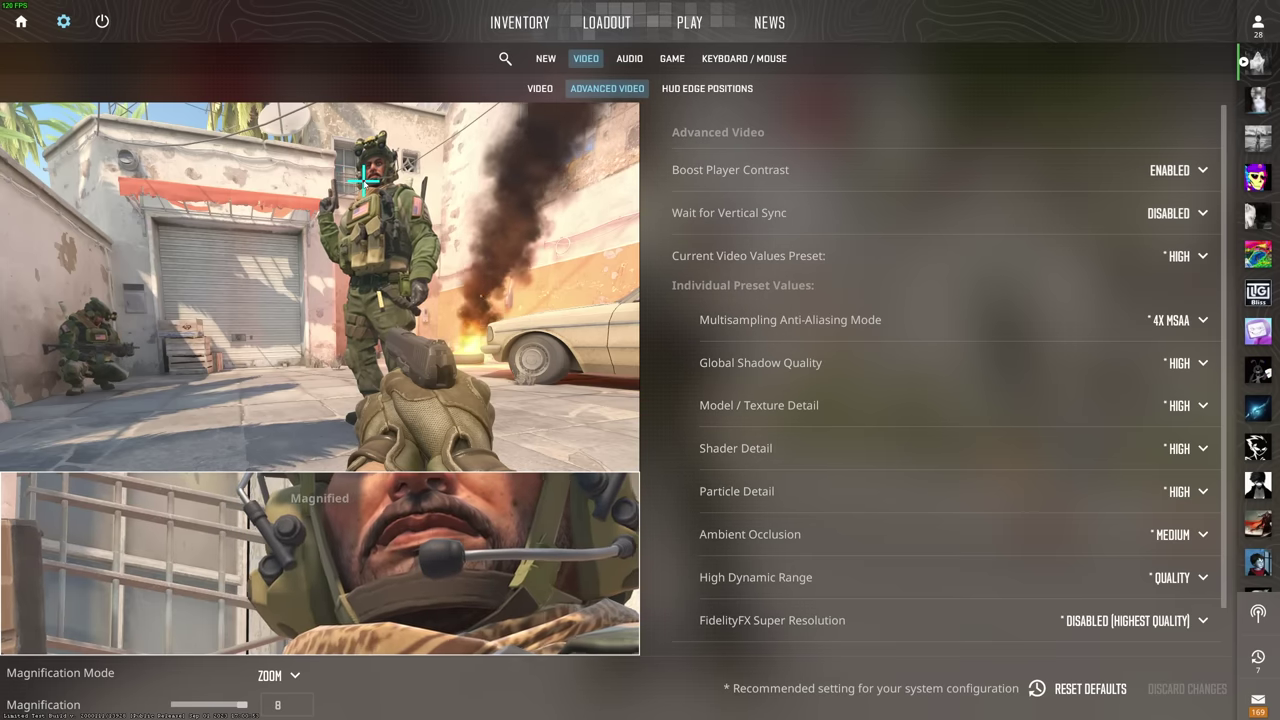
{"action": "left_click", "coordinate": [340, 285]}
{"action": "mouse_move", "coordinate": [340, 285]}
{"action": "left_mouse_down"}
{"action": "mouse_move", "coordinate": [195, 318]}
{"action": "mouse_move", "coordinate": [279, 313]}
{"action": "mouse_move", "coordinate": [194, 304]}
{"action": "mouse_move", "coordinate": [199, 329]}
{"action": "left_mouse_up"}
{"action": "mouse_move", "coordinate": [744, 231]}
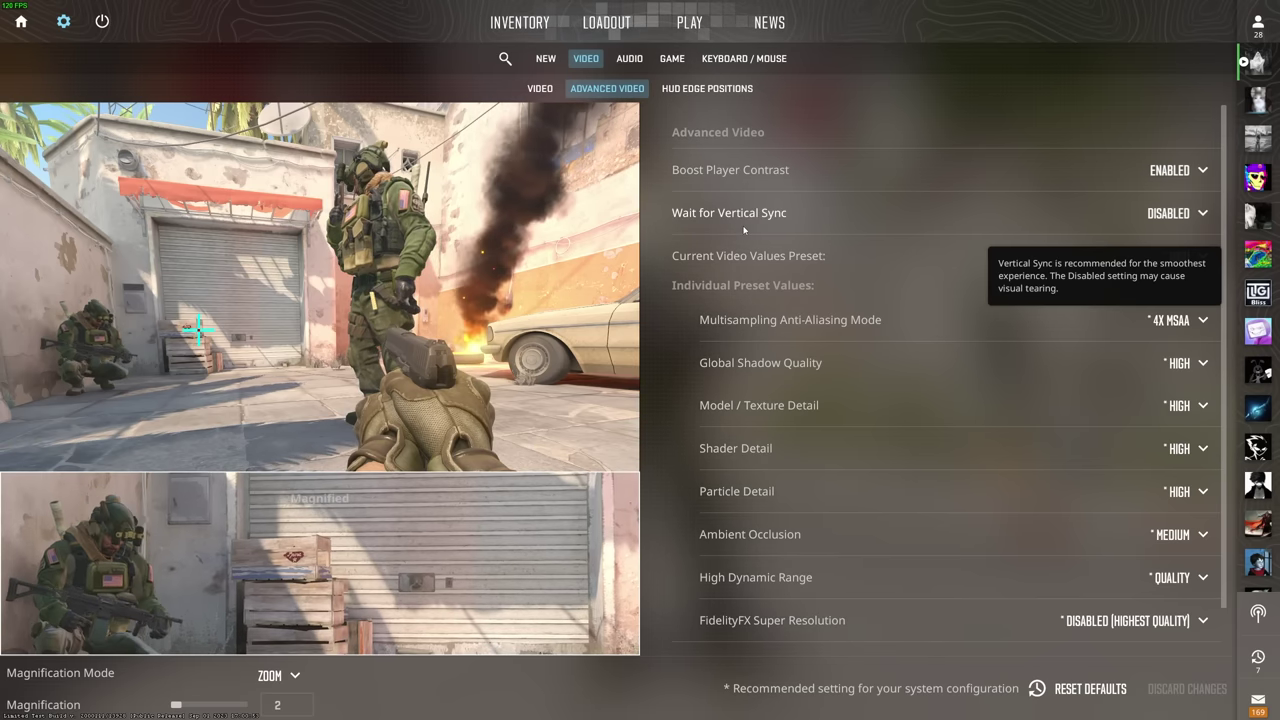
{"action": "mouse_move", "coordinate": [783, 189]}
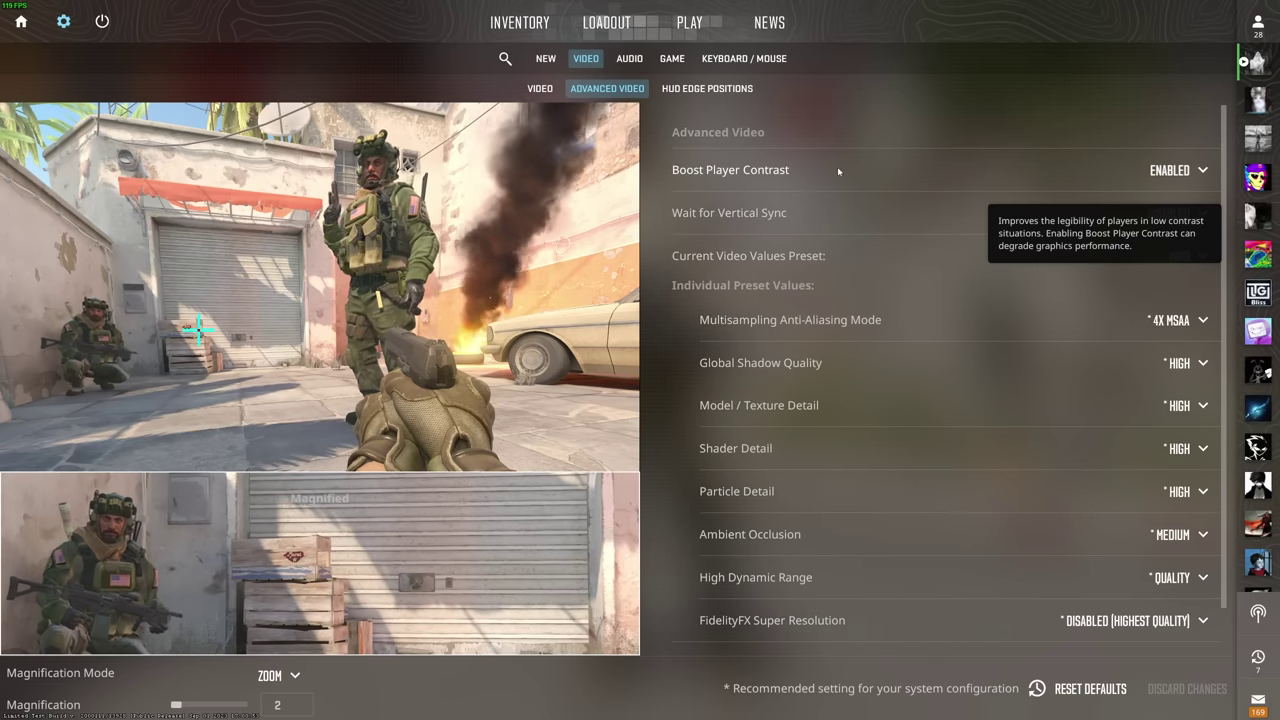
{"action": "left_click", "coordinate": [1152, 170]}
{"action": "left_click", "coordinate": [1170, 203]}
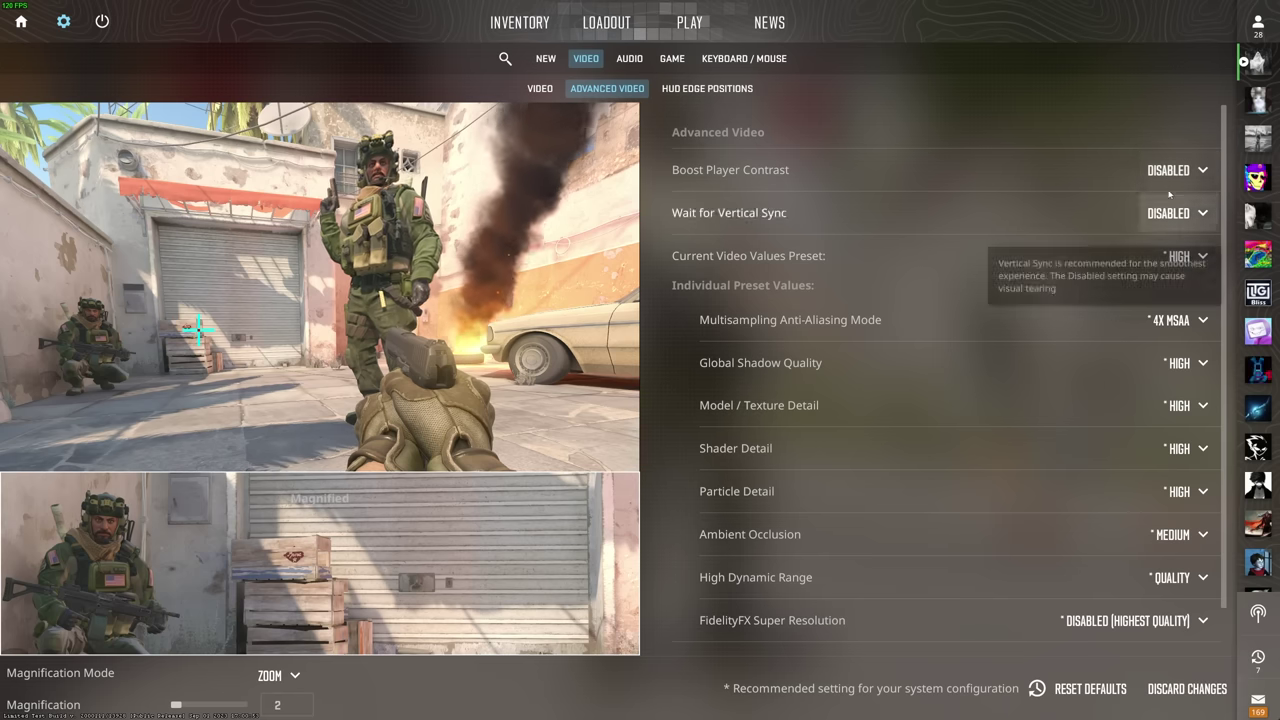
{"action": "left_click", "coordinate": [1173, 183]}
{"action": "left_click", "coordinate": [1173, 224]}
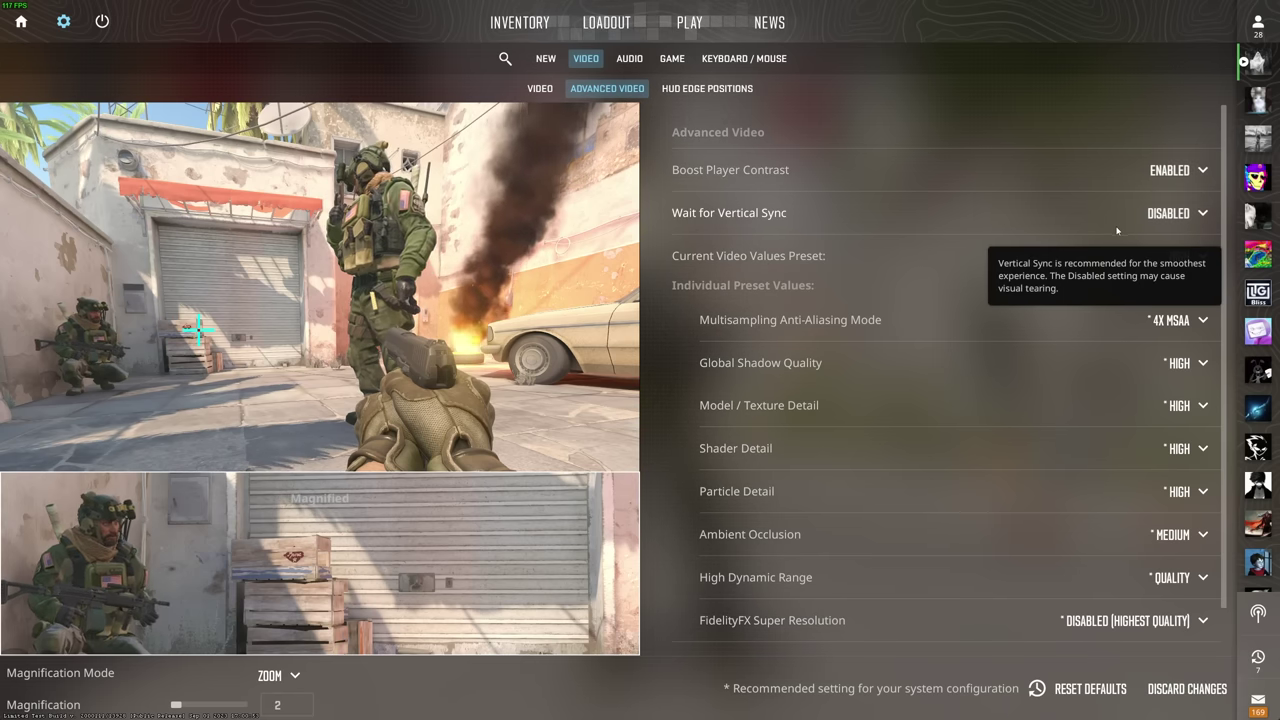
{"action": "mouse_move", "coordinate": [1108, 232]}
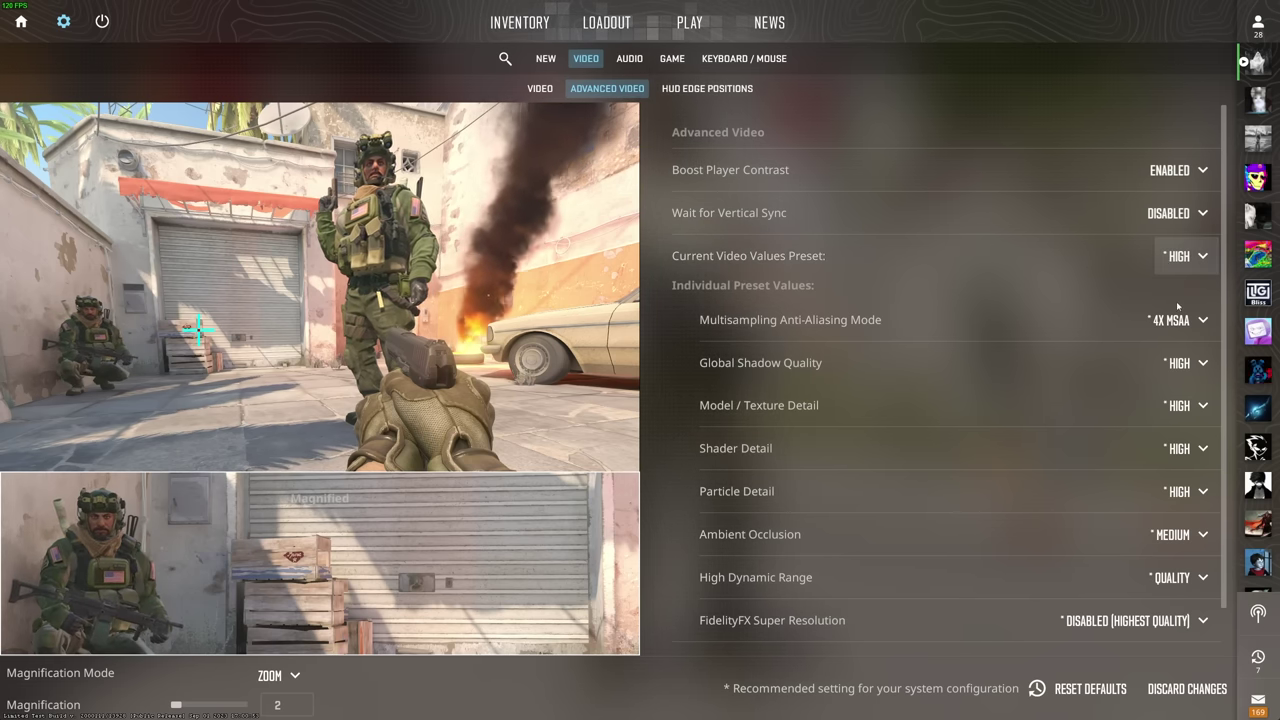
- Compare MSAA off against 2x in the zoomed preview, settle on 2x MSAA, keep shadows High
{"action": "mouse_move", "coordinate": [795, 331]}
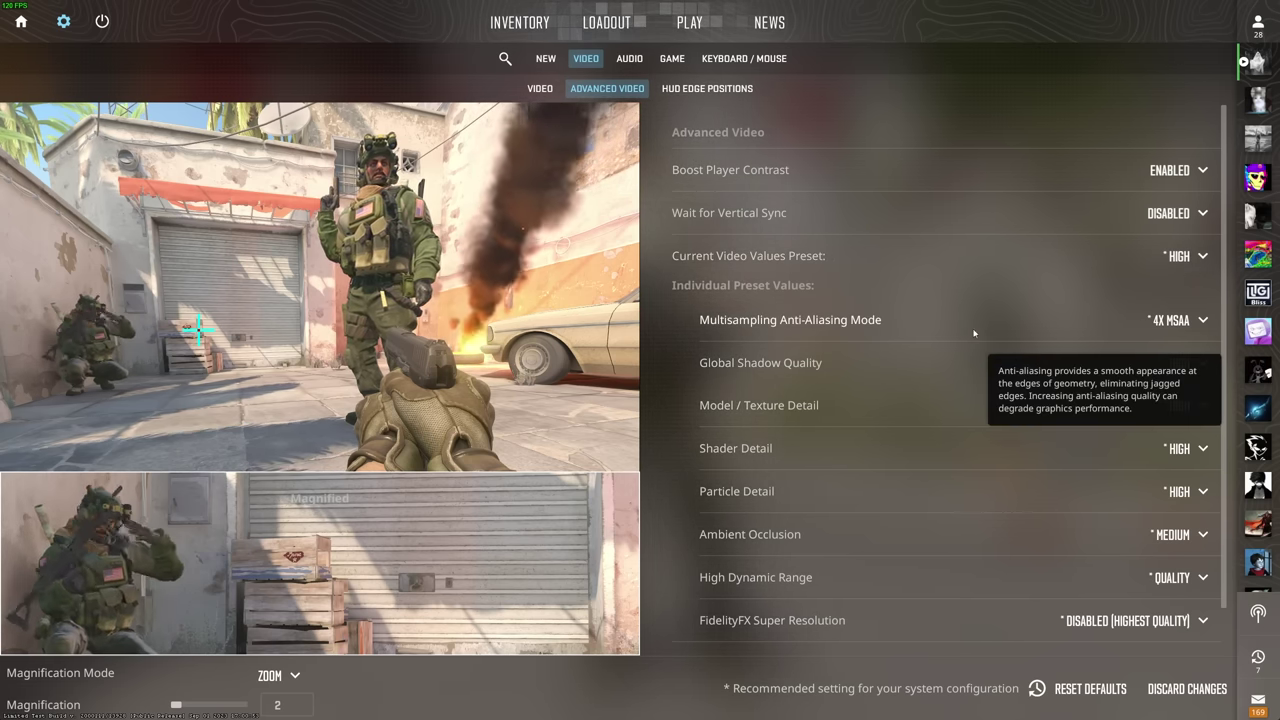
{"action": "left_click", "coordinate": [1176, 320]}
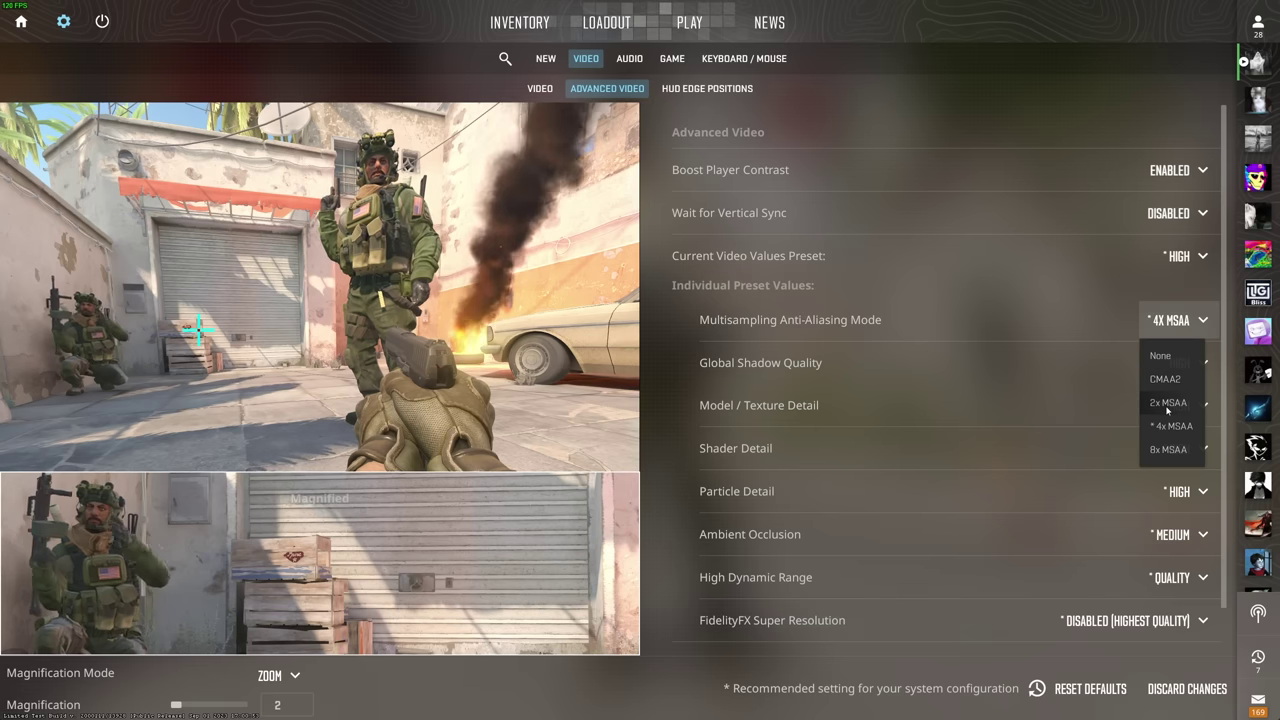
{"action": "left_click", "coordinate": [1167, 404]}
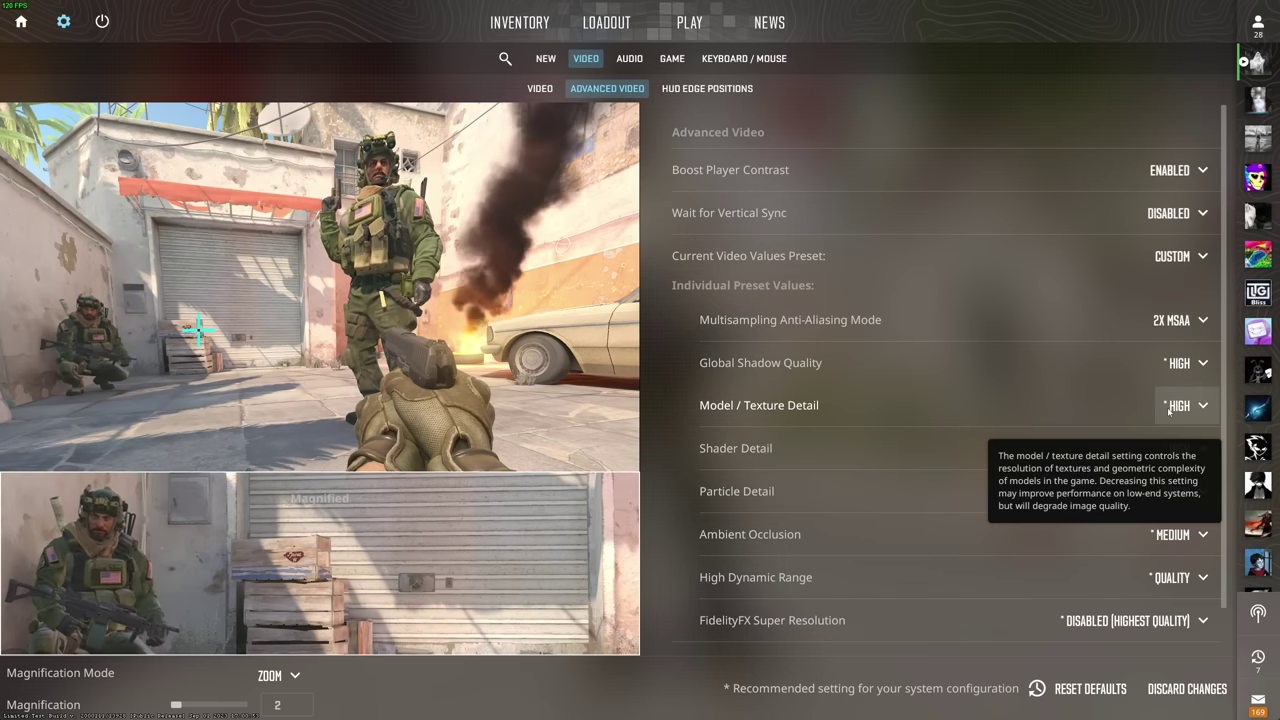
{"action": "left_click", "coordinate": [1178, 320]}
{"action": "left_click", "coordinate": [1180, 357]}
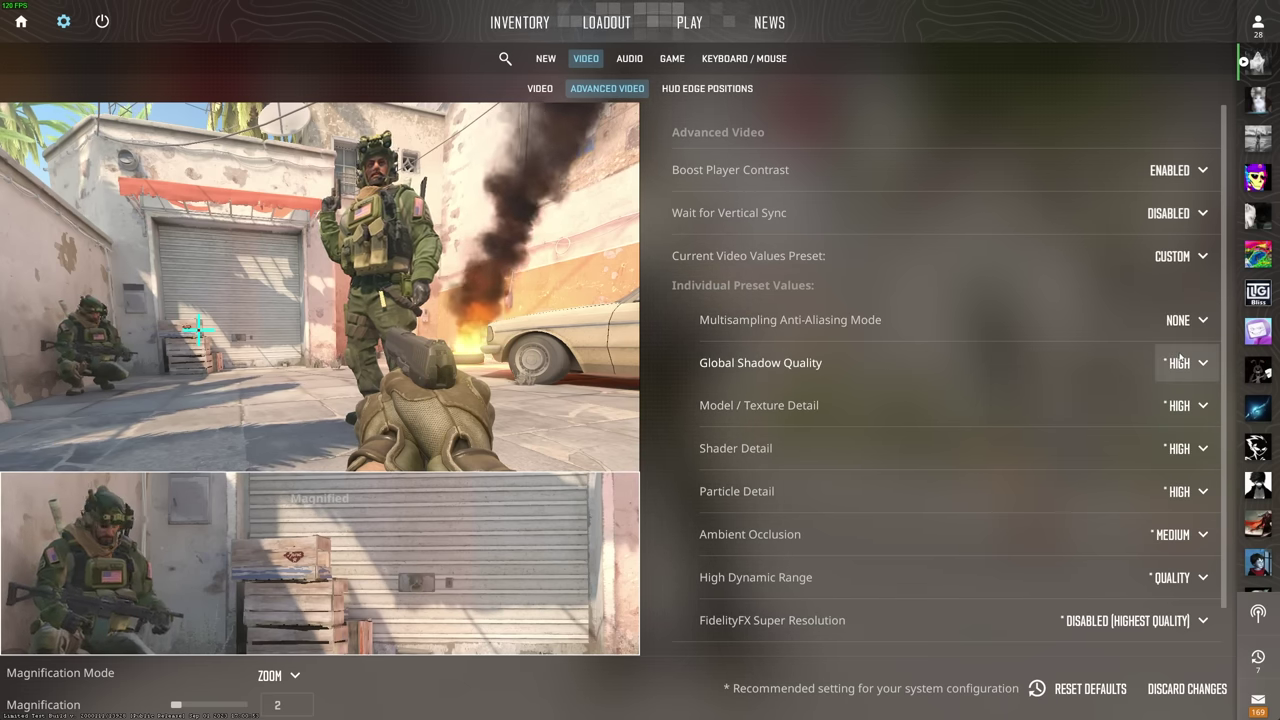
{"action": "left_click_drag", "start_coordinate": [176, 705], "coordinate": [241, 705]}
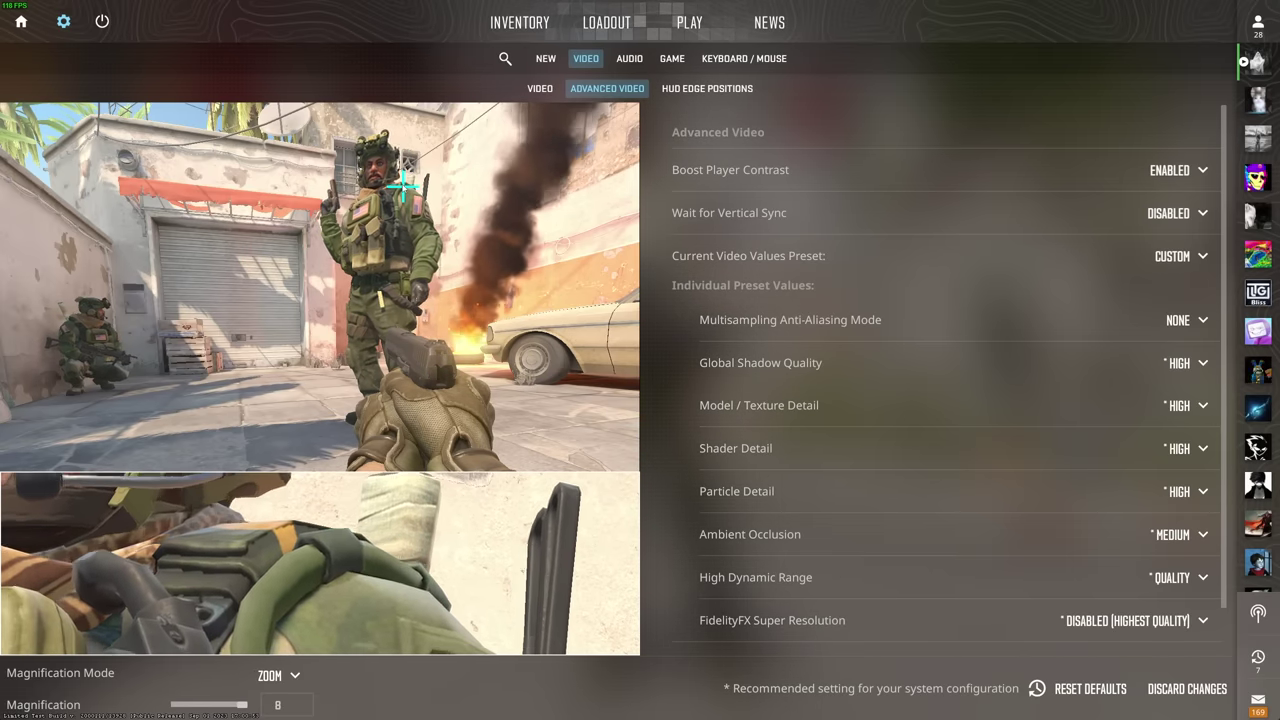
{"action": "left_click_drag", "start_coordinate": [241, 705], "coordinate": [176, 705]}
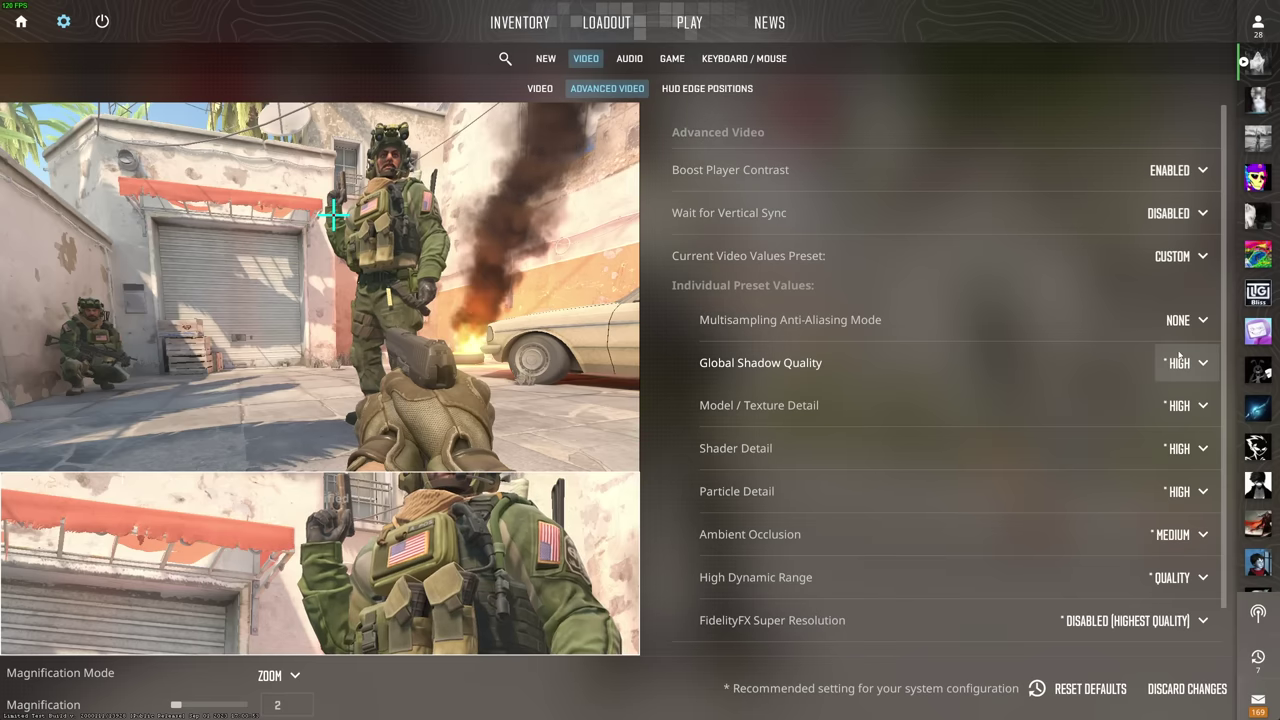
{"action": "left_click", "coordinate": [1182, 320]}
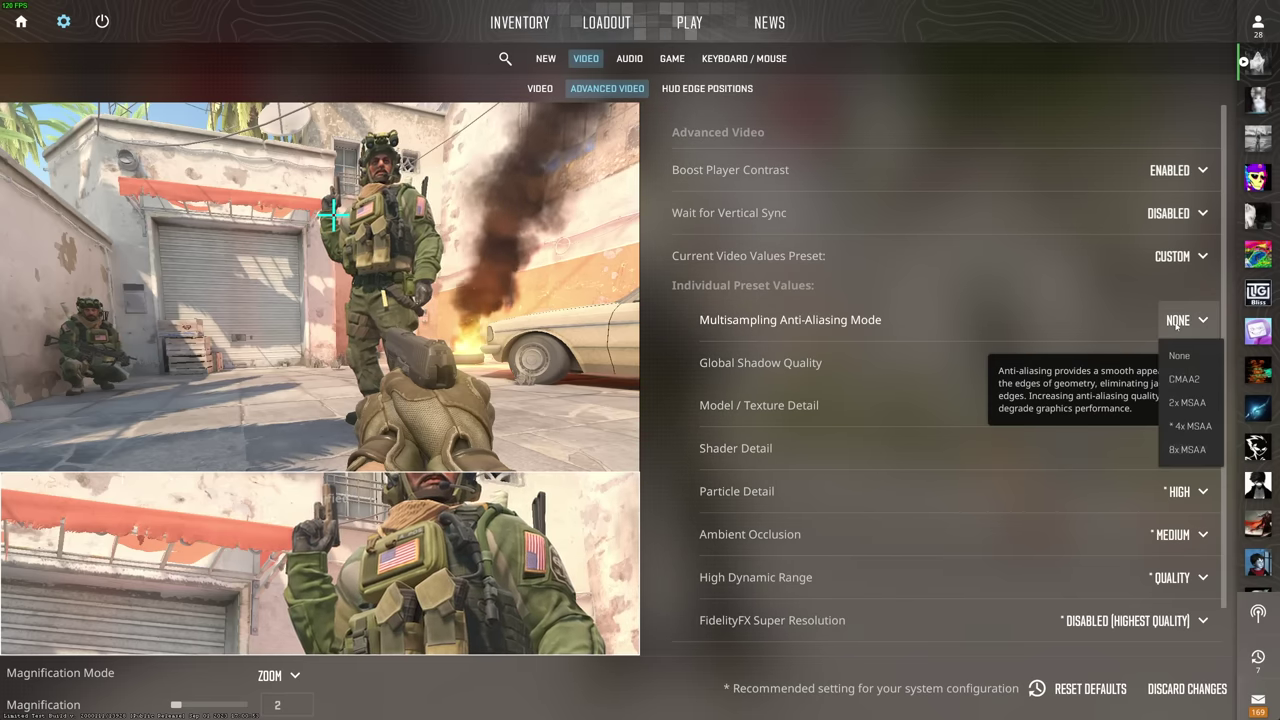
{"action": "left_click", "coordinate": [1190, 402]}
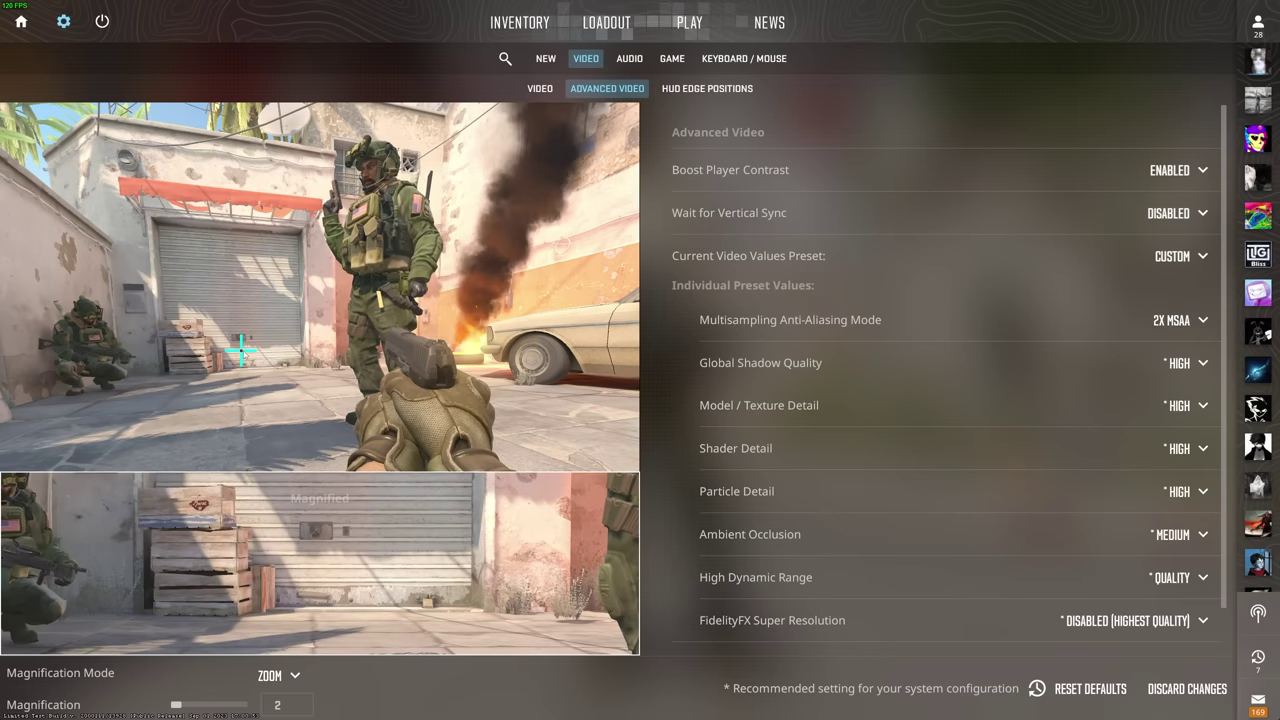
{"action": "left_click", "coordinate": [1188, 366]}
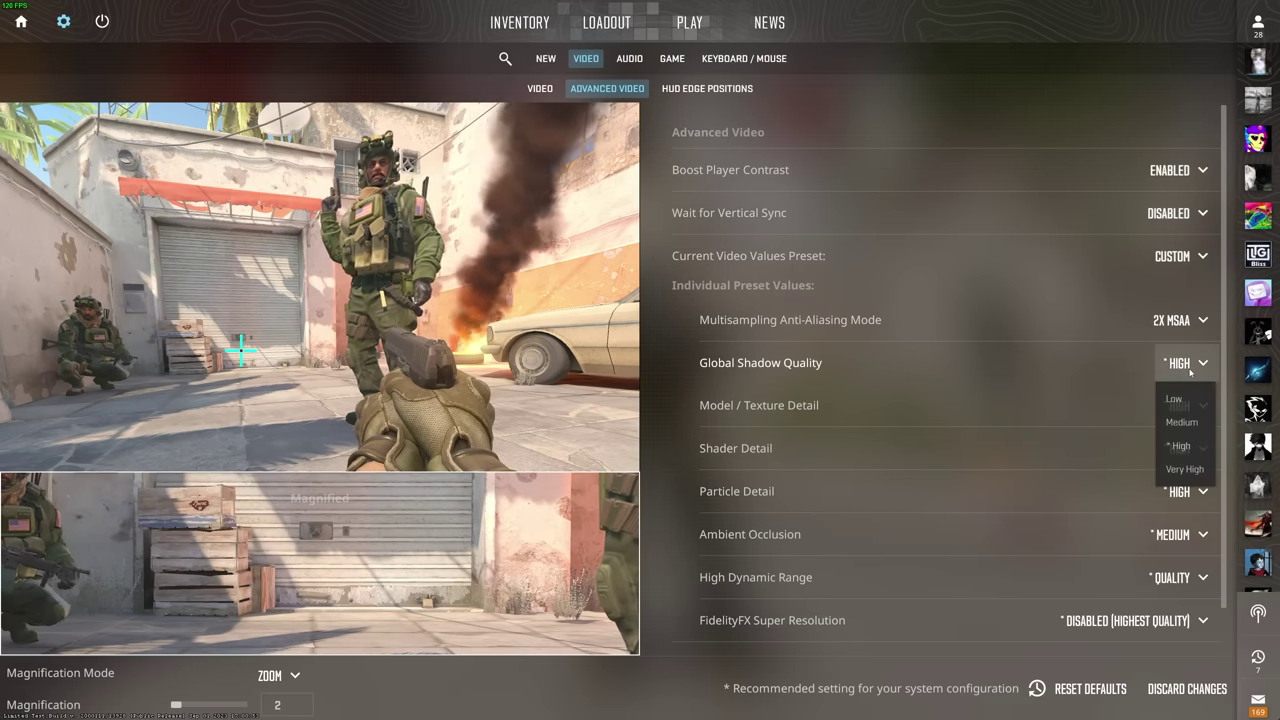
{"action": "left_click", "coordinate": [1180, 446]}
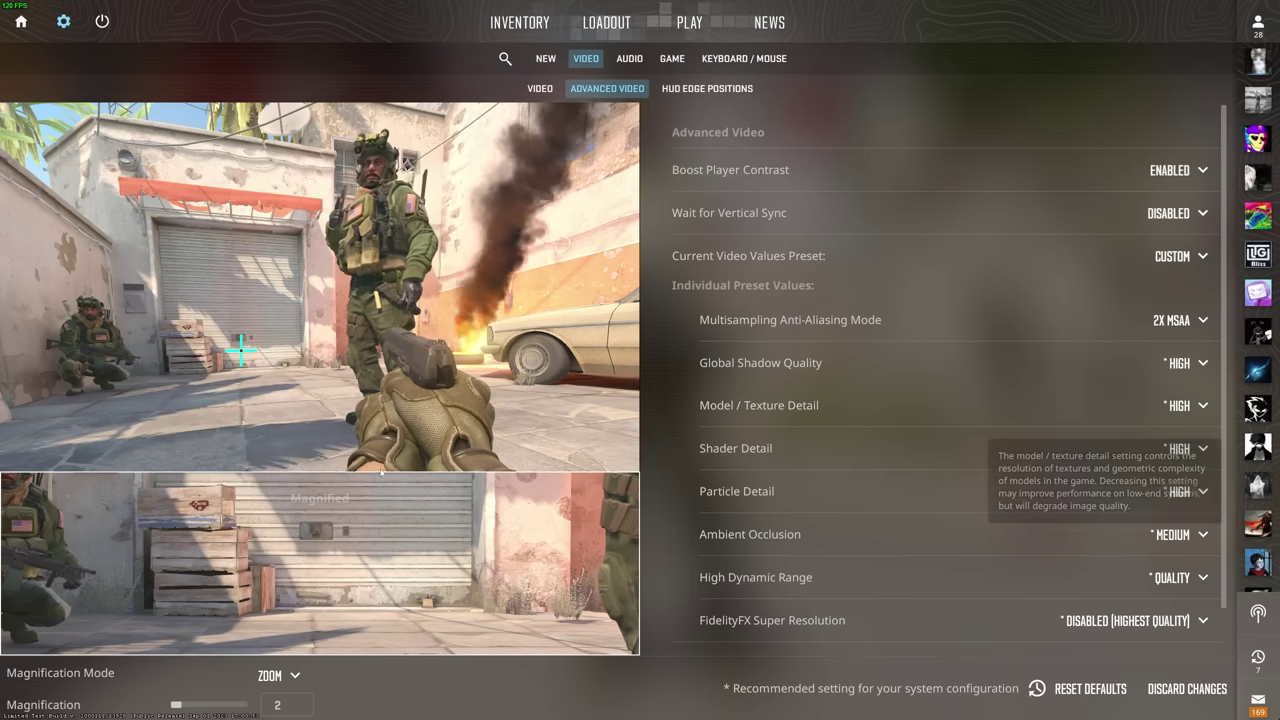
- Set Model/Texture Detail, Shader Detail and Particle Detail to Low
{"action": "scroll", "coordinate": [1179, 360], "scroll_direction": "down", "scroll_amount": 1}
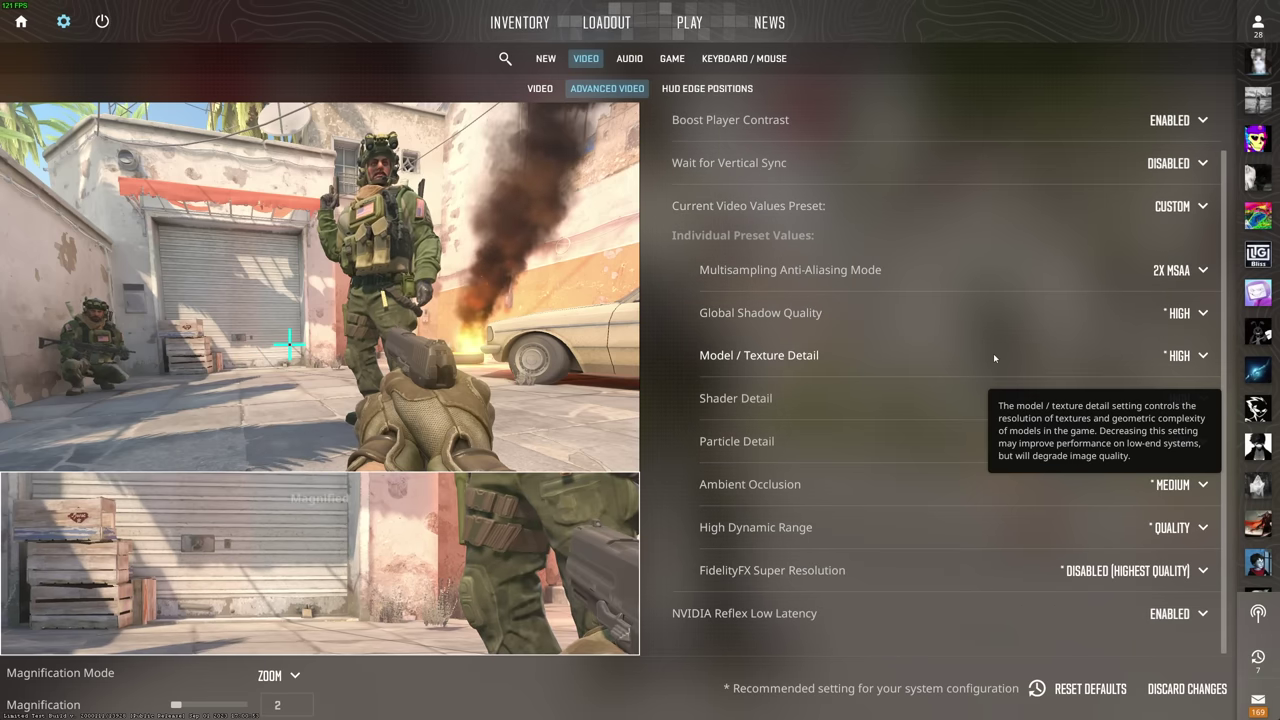
{"action": "left_click", "coordinate": [1179, 357]}
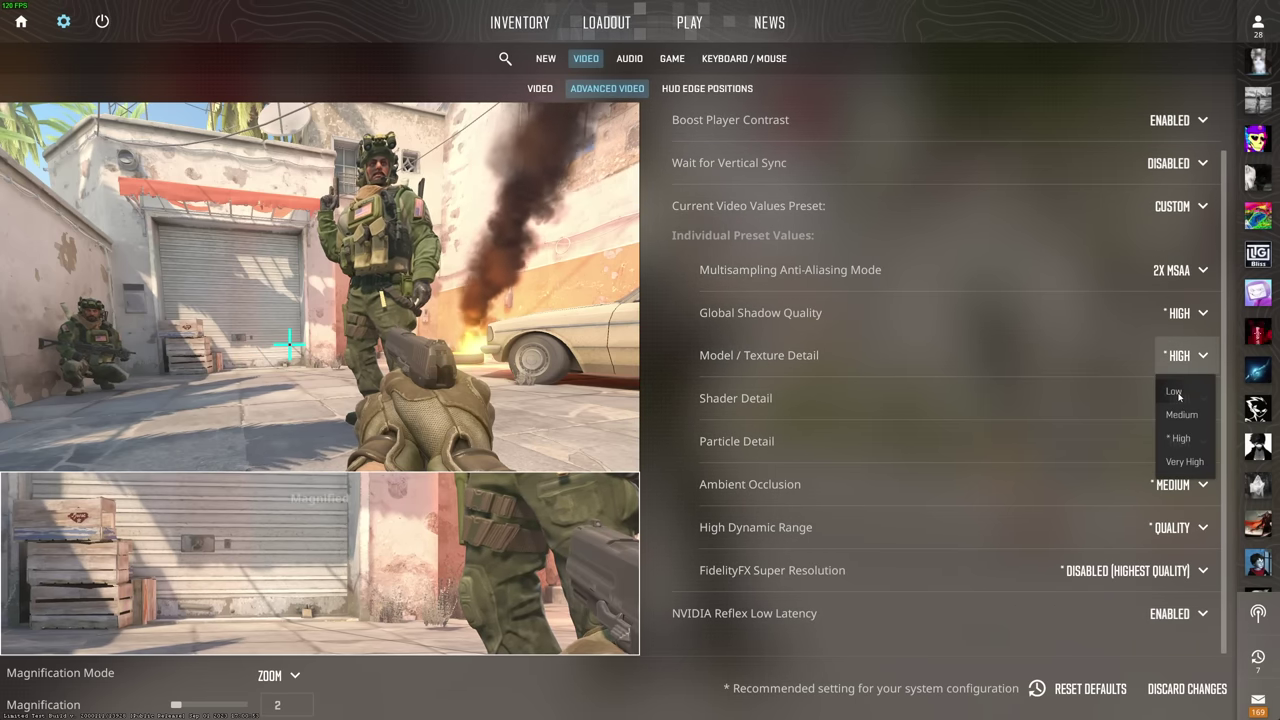
{"action": "left_click", "coordinate": [1176, 392]}
{"action": "left_click", "coordinate": [1179, 398]}
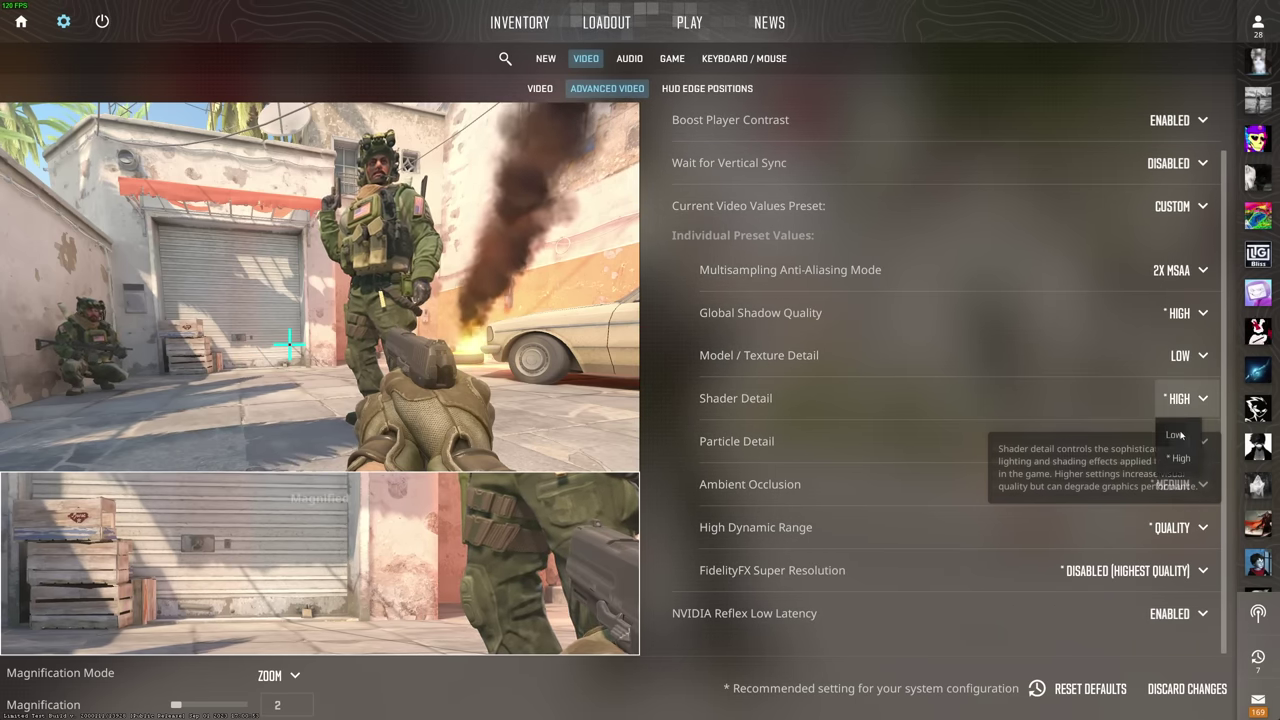
{"action": "left_click", "coordinate": [1176, 434]}
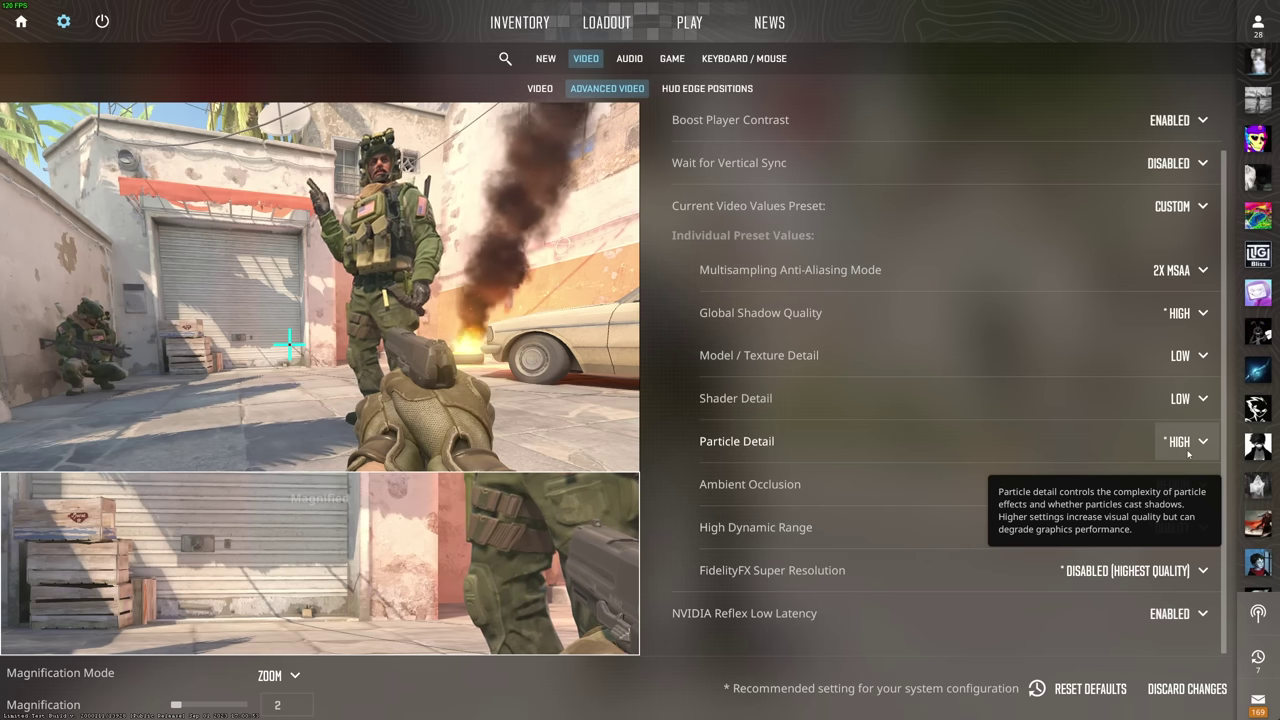
{"action": "left_click", "coordinate": [1186, 448]}
{"action": "left_click", "coordinate": [1184, 478]}
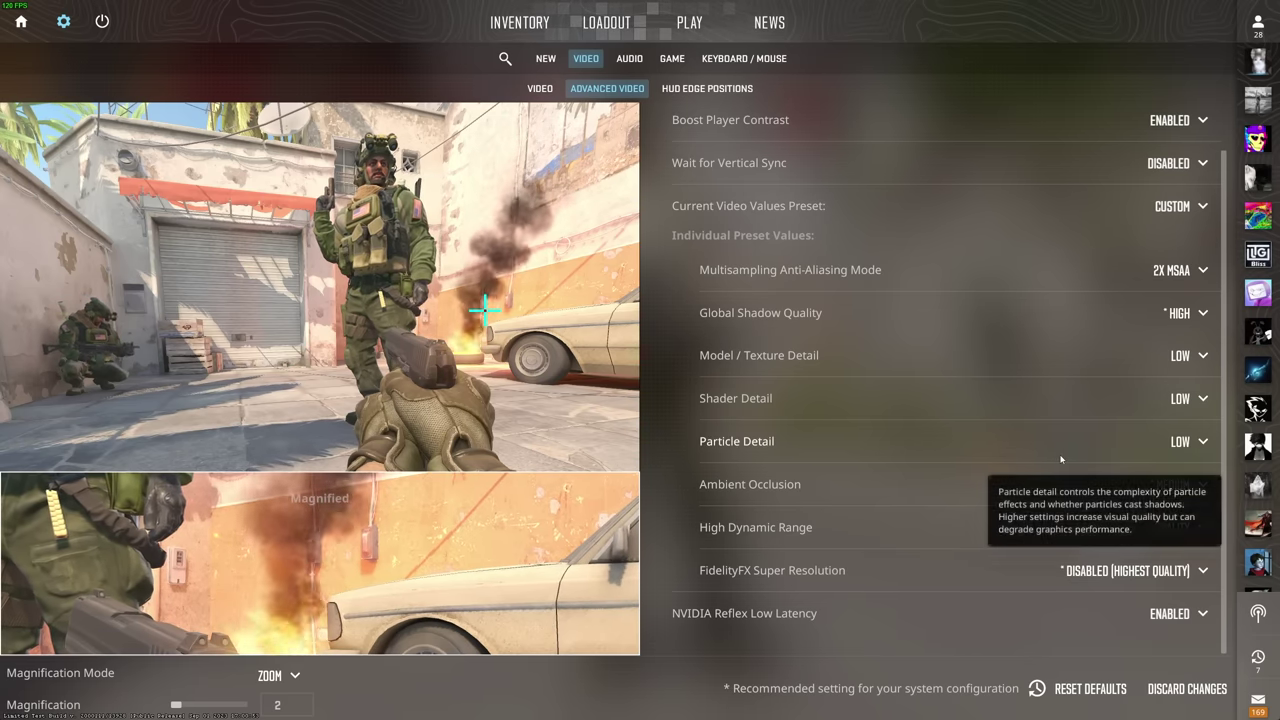
- Try Particle Detail at High, then return it to Low
{"action": "left_click", "coordinate": [1180, 441]}
{"action": "left_click", "coordinate": [1178, 526]}
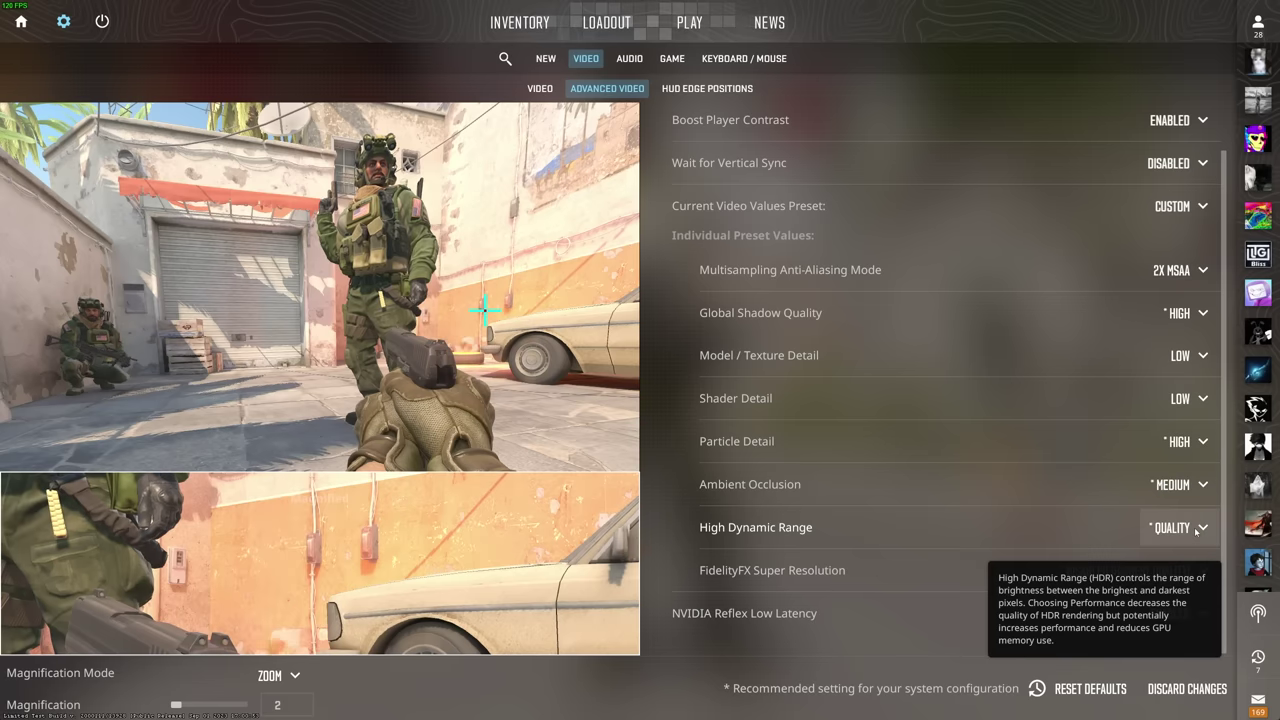
{"action": "left_click", "coordinate": [1187, 457]}
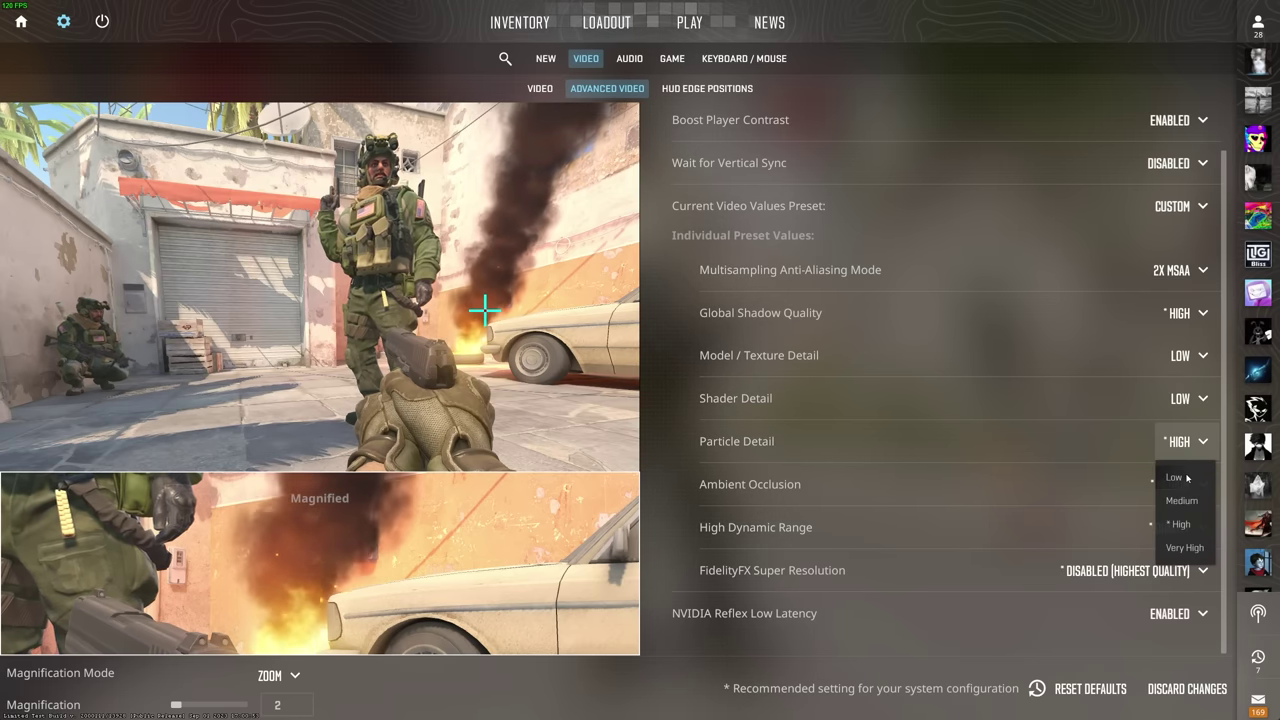
{"action": "left_click", "coordinate": [1187, 477]}
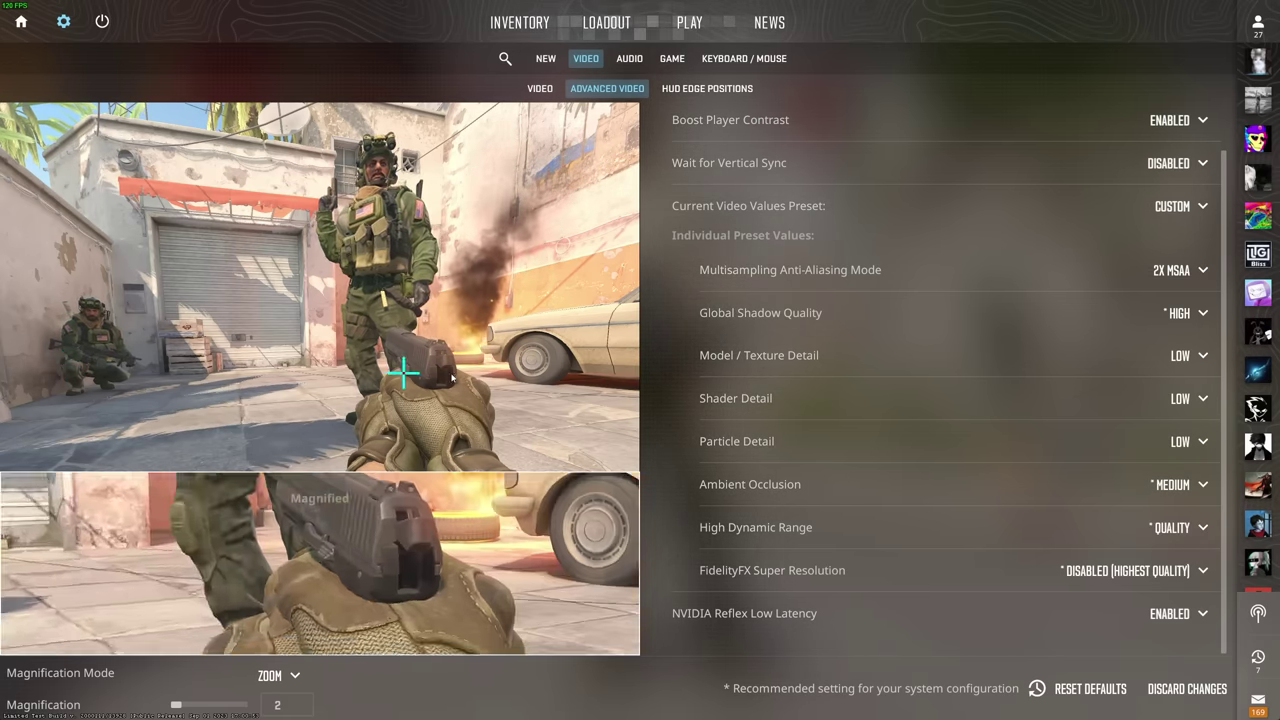
- Test Ambient Occlusion Disabled, return it to Medium, and set HDR to Performance
{"action": "left_click", "coordinate": [1172, 490]}
{"action": "left_click", "coordinate": [1168, 518]}
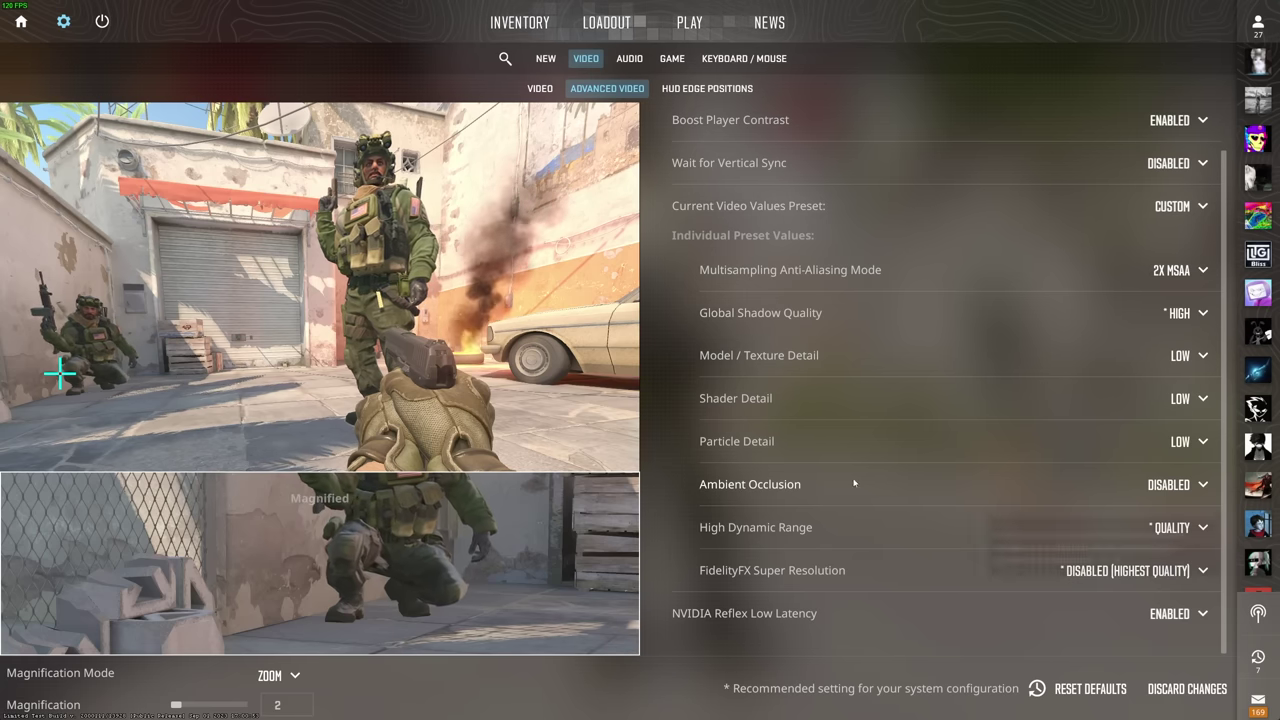
{"action": "left_click", "coordinate": [1192, 486]}
{"action": "left_click", "coordinate": [1195, 546]}
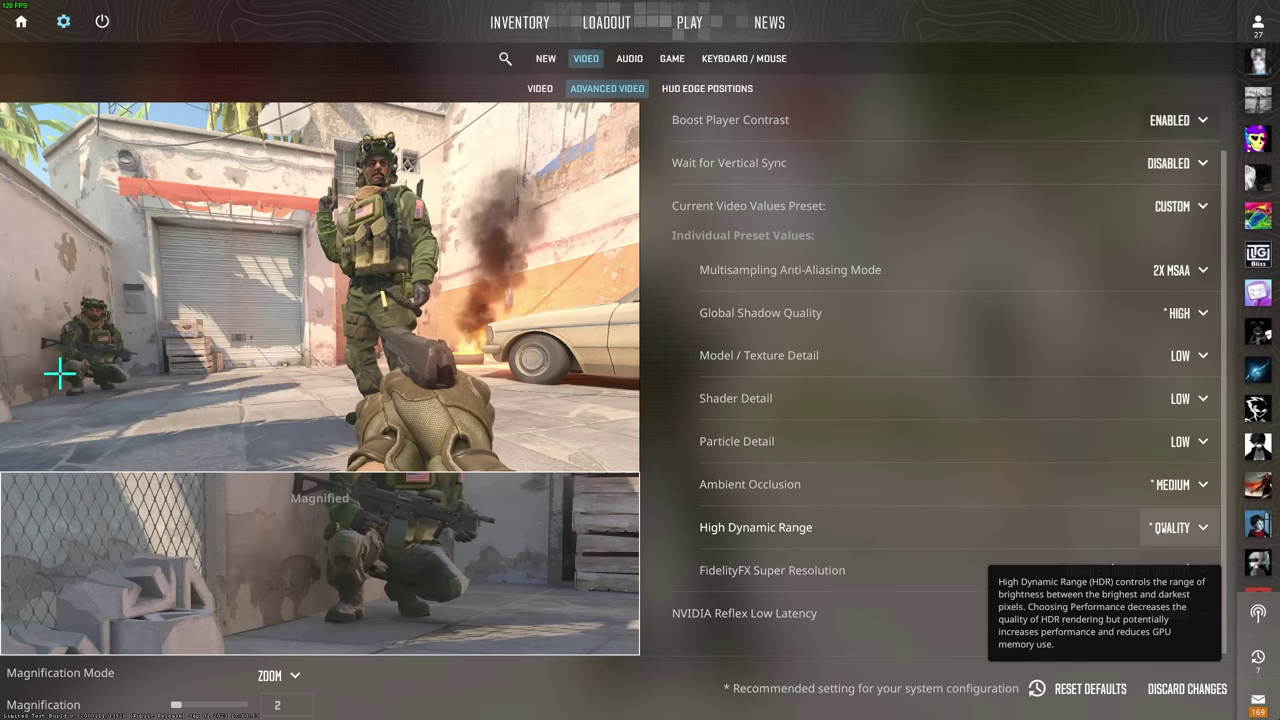
{"action": "left_click", "coordinate": [1178, 527]}
{"action": "left_click", "coordinate": [1176, 565]}
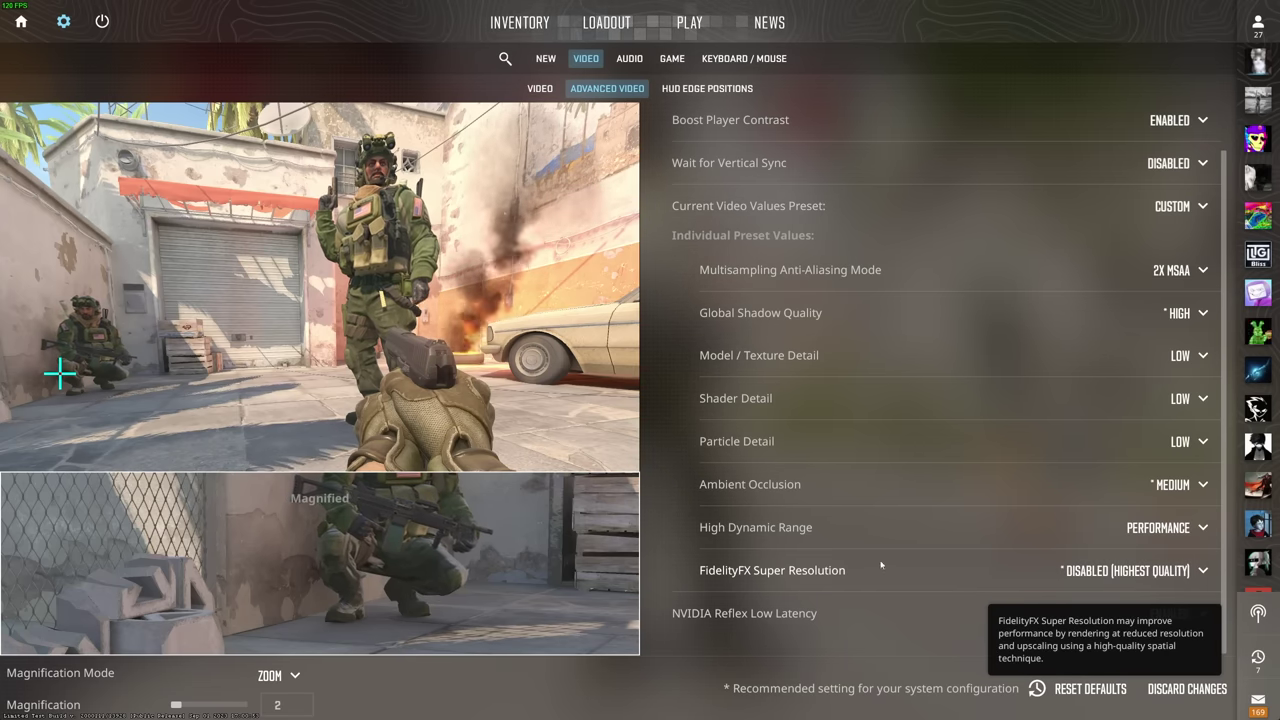
- Cycle FidelityFX through Performance, Ultra Quality and Quality back to Disabled; keep Reflex Enabled
{"action": "left_click", "coordinate": [1096, 571]}
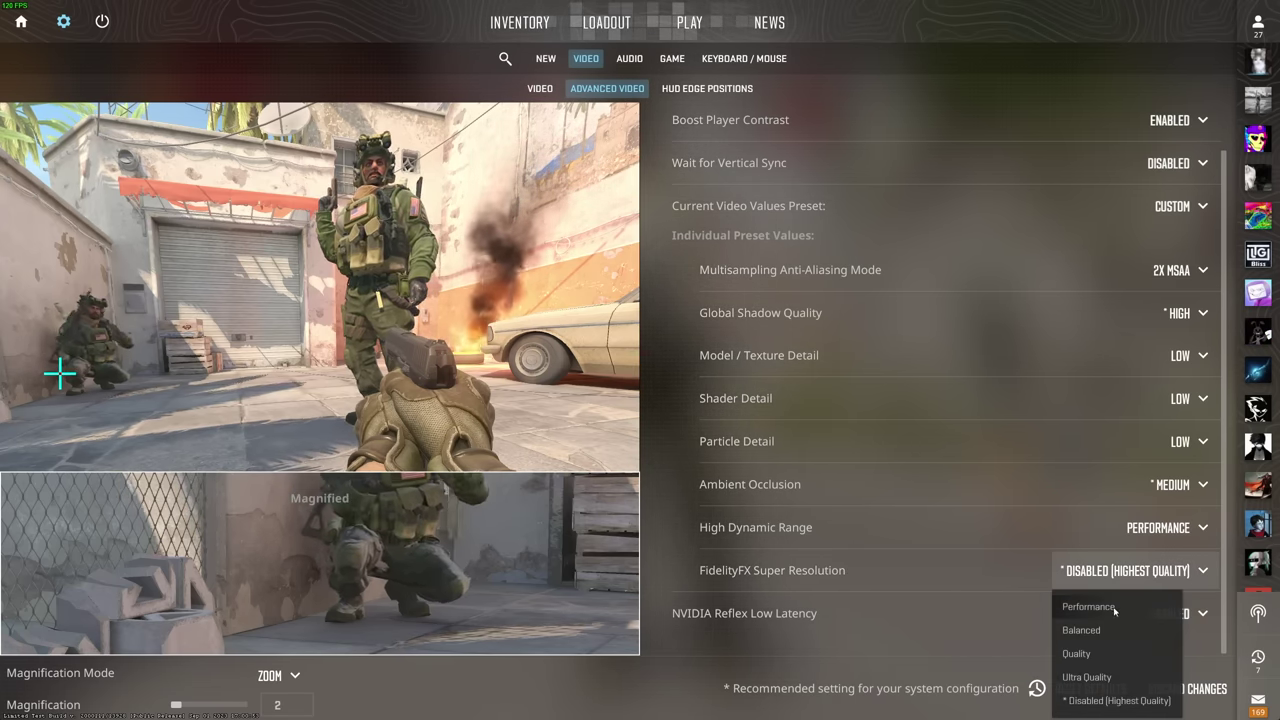
{"action": "left_click", "coordinate": [1117, 607]}
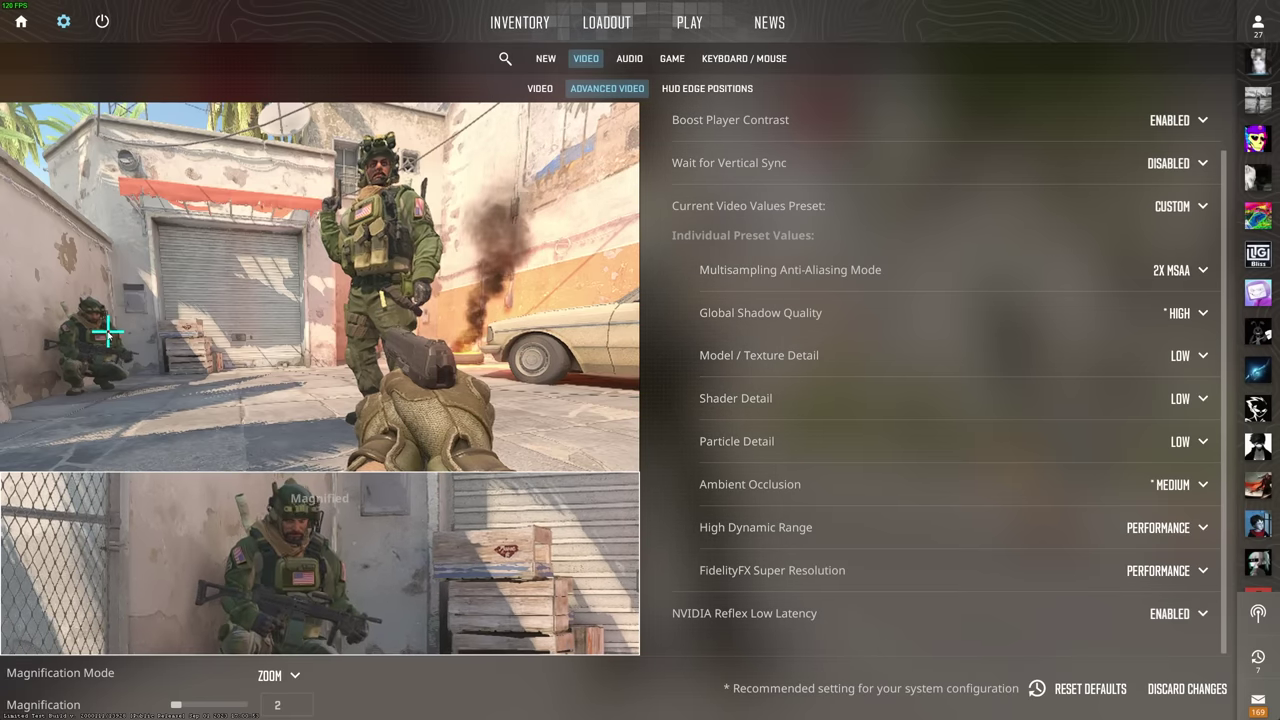
{"action": "left_click", "coordinate": [1162, 571]}
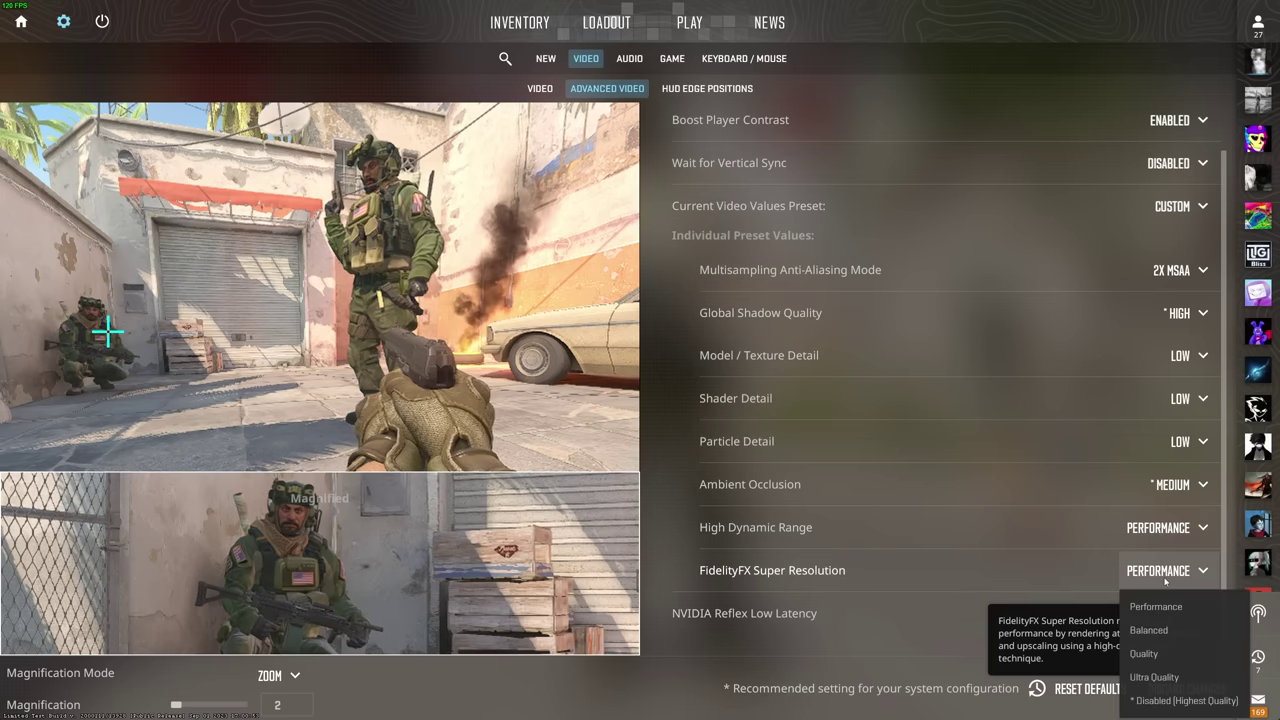
{"action": "left_click", "coordinate": [1158, 684]}
{"action": "left_click", "coordinate": [1165, 571]}
{"action": "left_click", "coordinate": [1158, 653]}
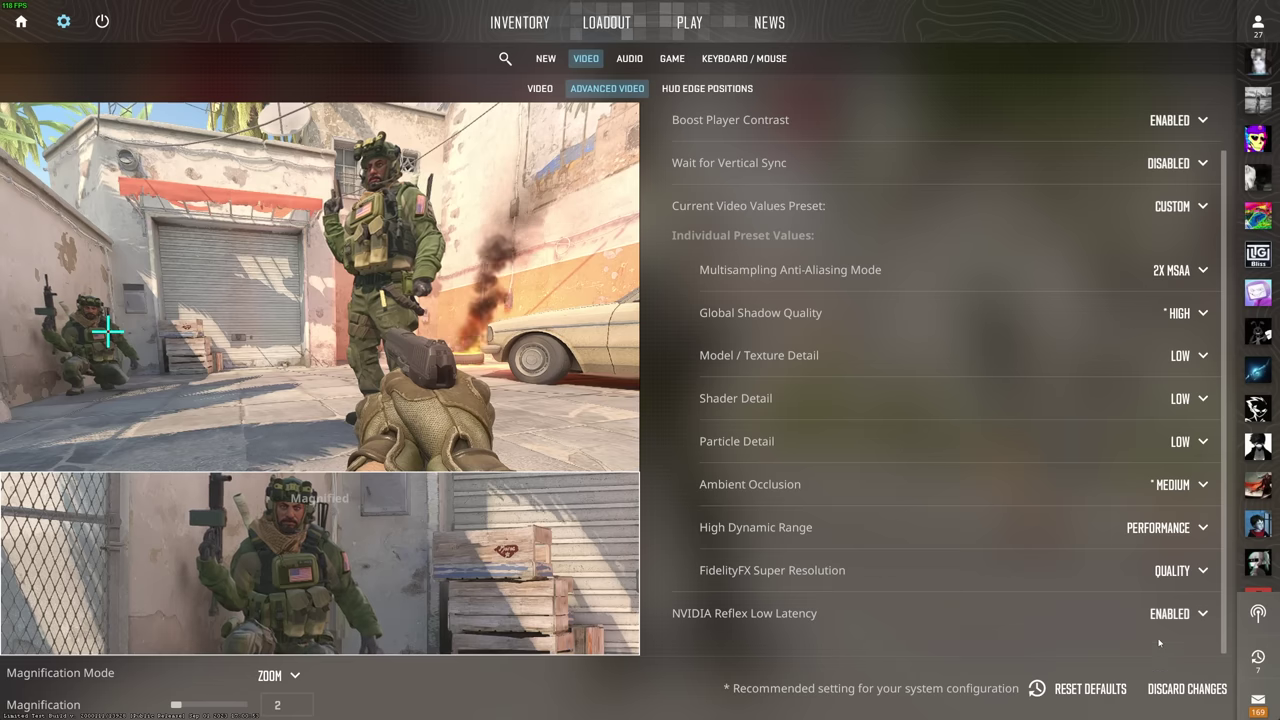
{"action": "left_click", "coordinate": [1168, 571]}
{"action": "left_click", "coordinate": [1178, 699]}
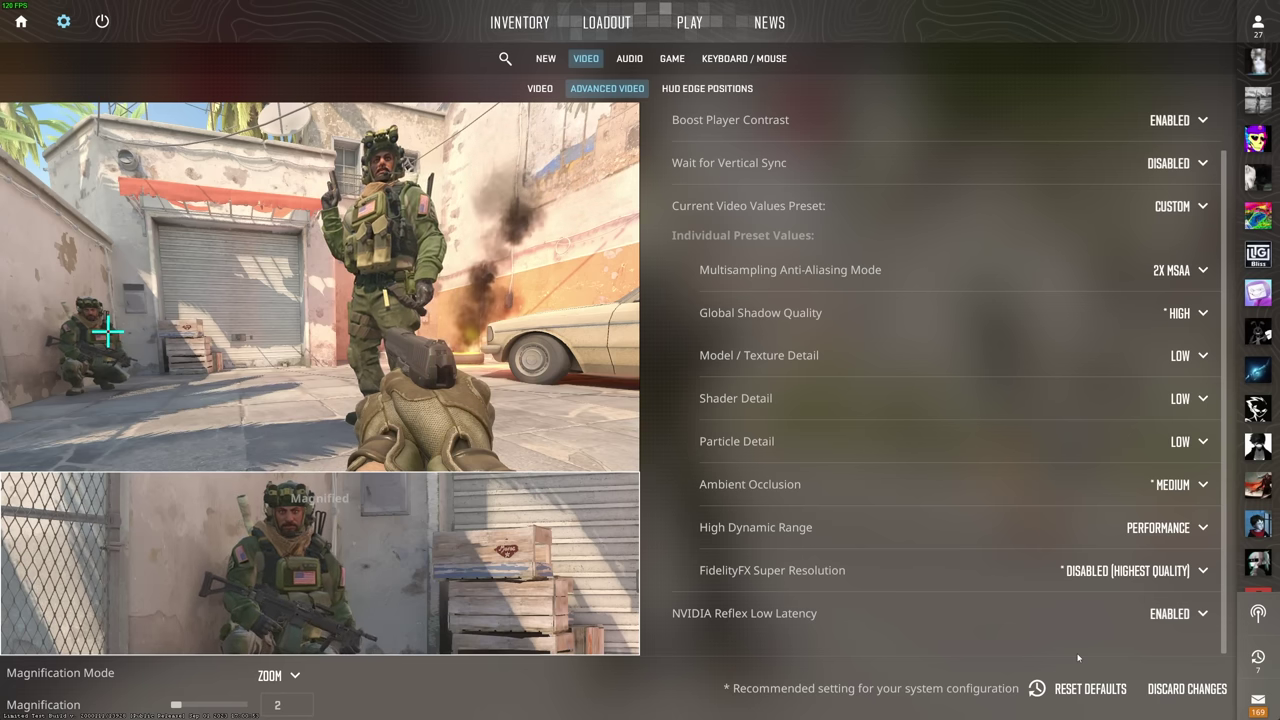
{"action": "left_click", "coordinate": [1130, 571]}
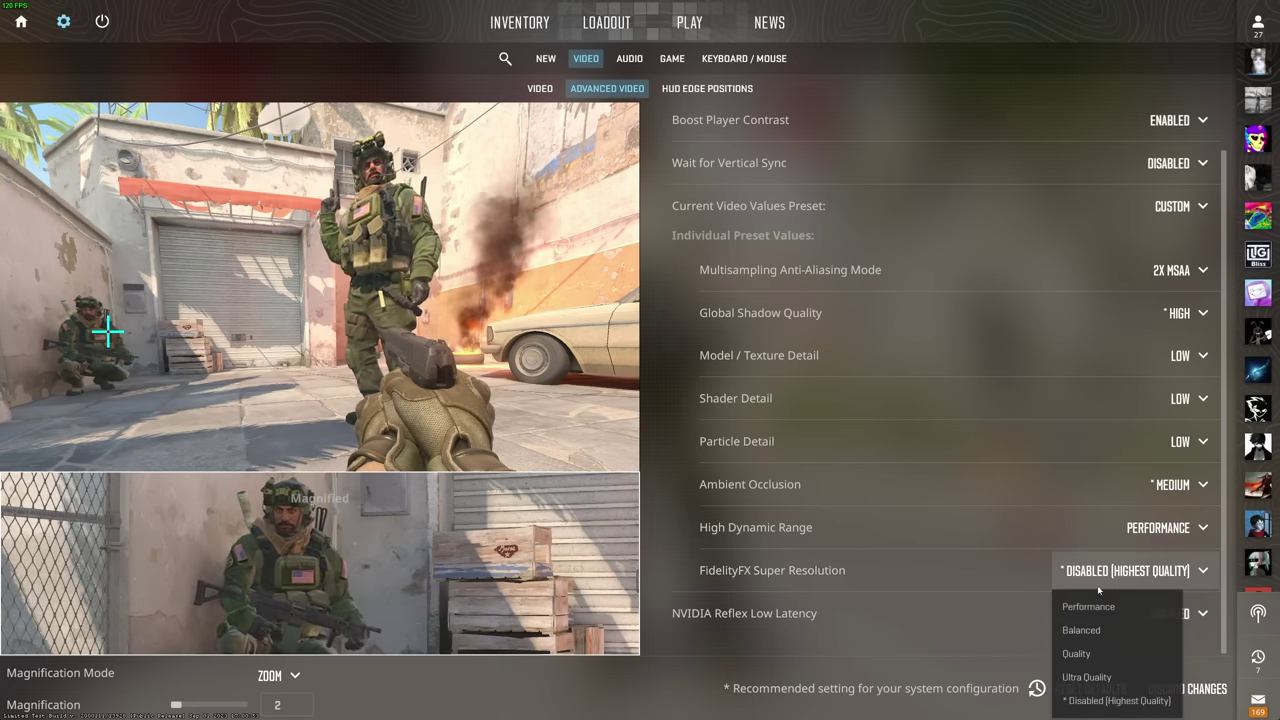
{"action": "left_click", "coordinate": [1116, 700]}
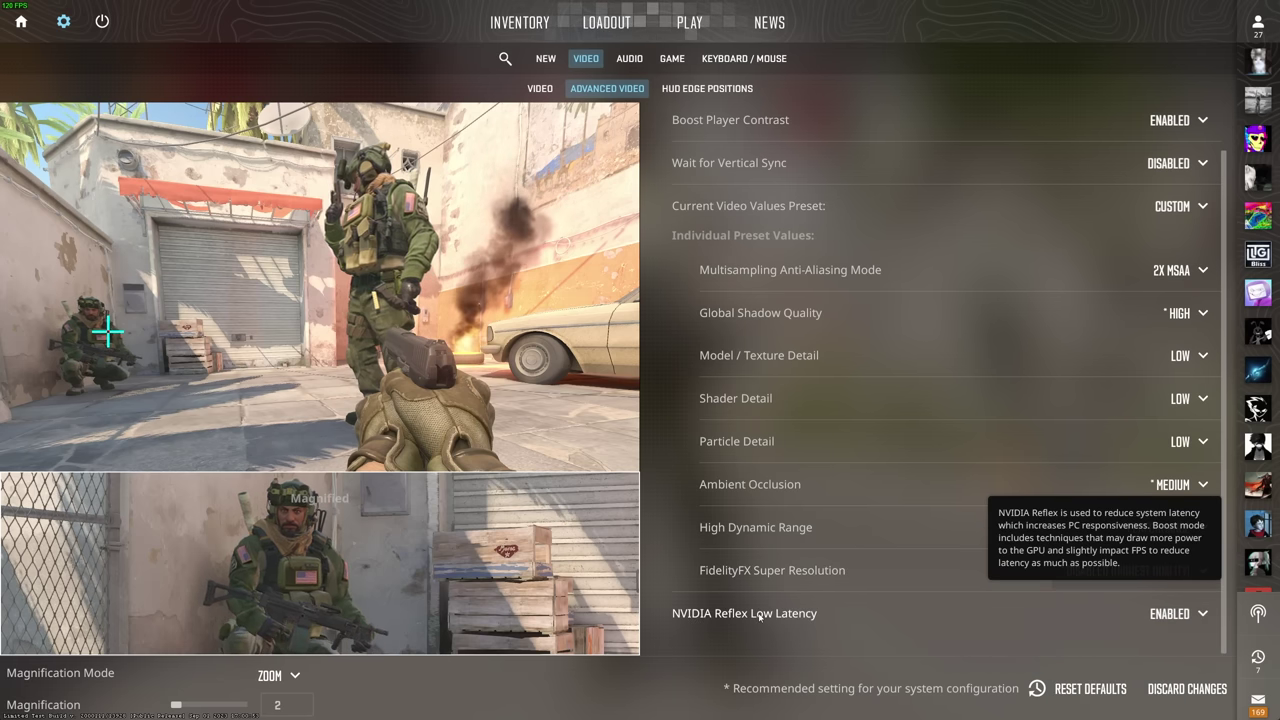
{"action": "left_click", "coordinate": [1170, 615]}
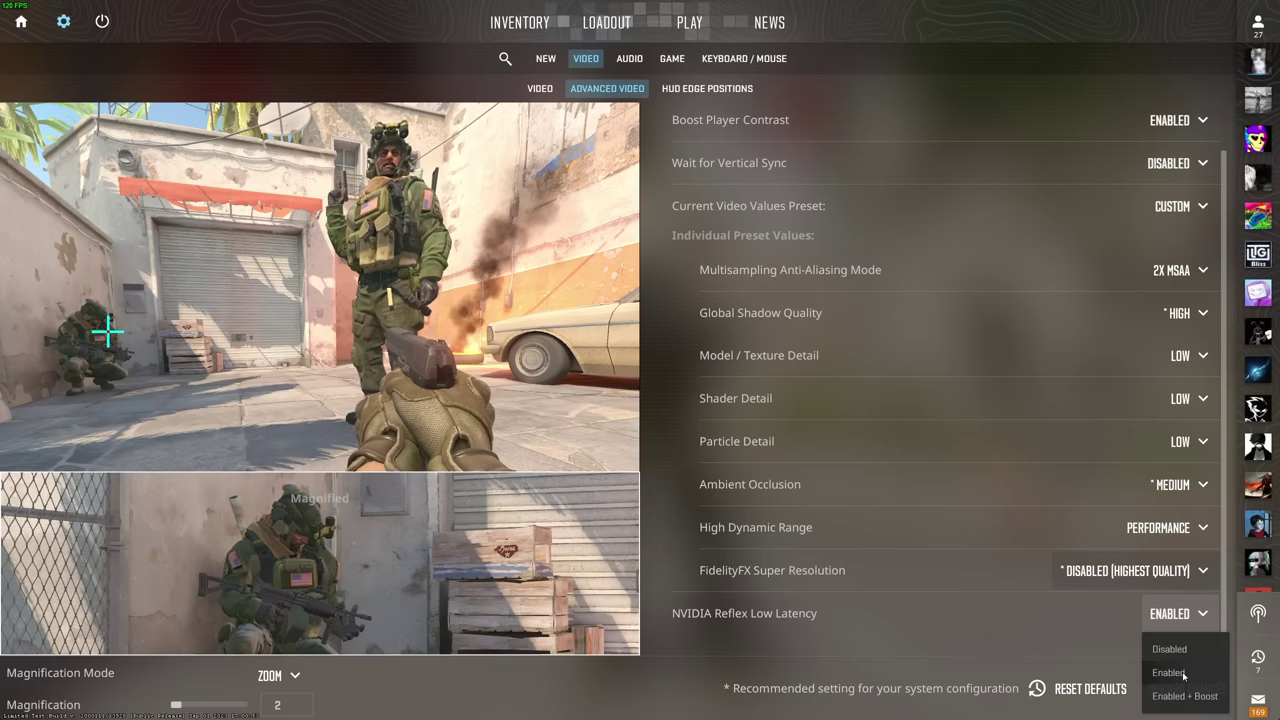
{"action": "left_click", "coordinate": [1184, 676]}
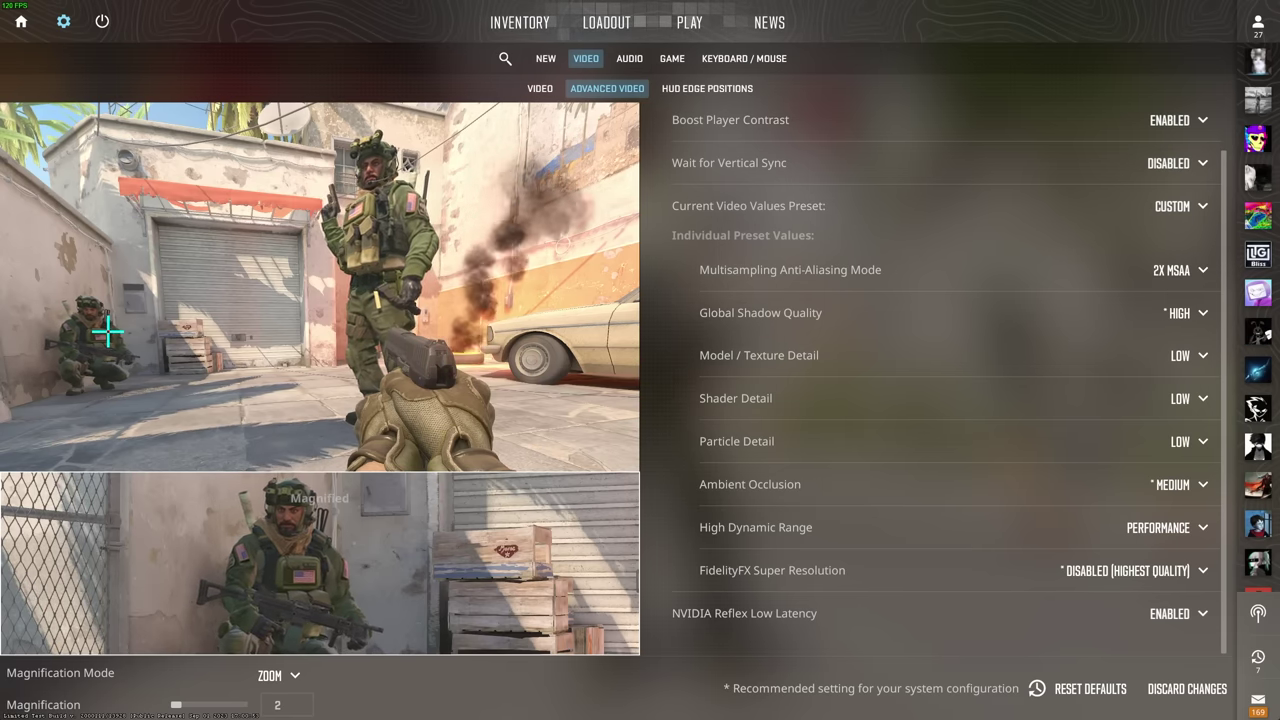
- Set High Dynamic Range back to Quality
{"action": "scroll", "coordinate": [894, 531], "scroll_direction": "up", "scroll_amount": 1}
{"action": "mouse_move", "coordinate": [946, 541]}
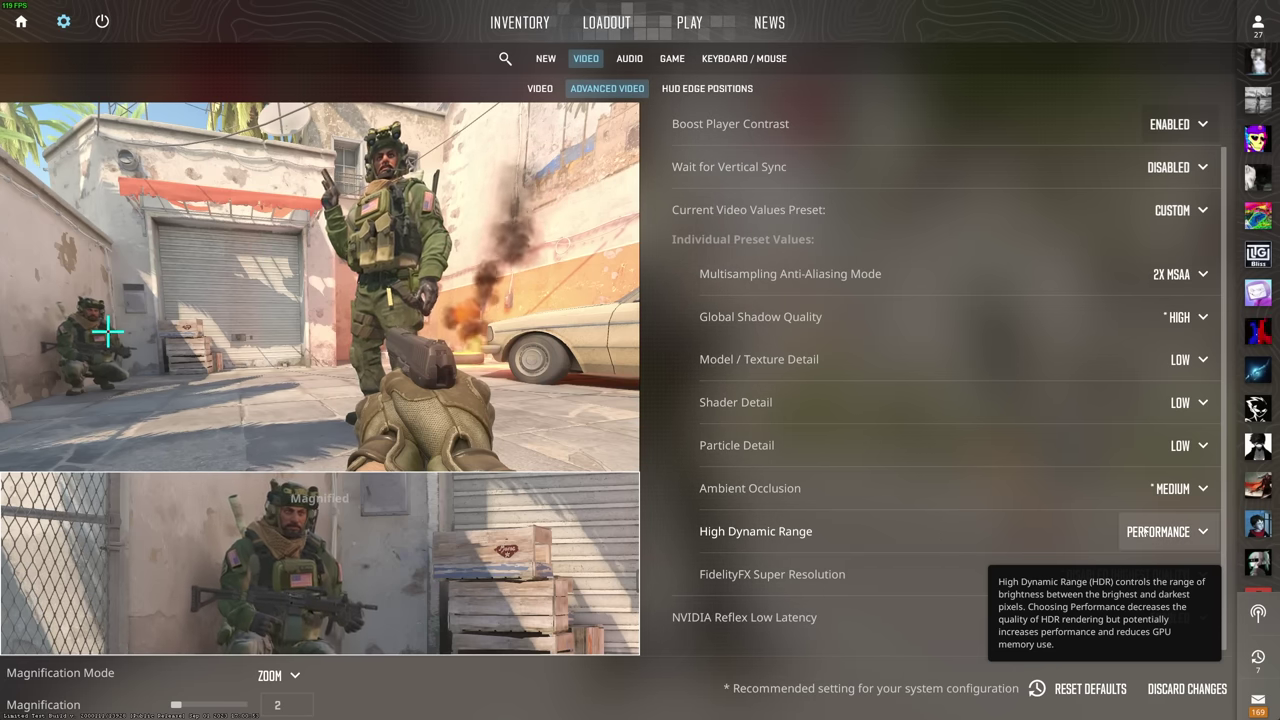
{"action": "left_click", "coordinate": [1160, 535]}
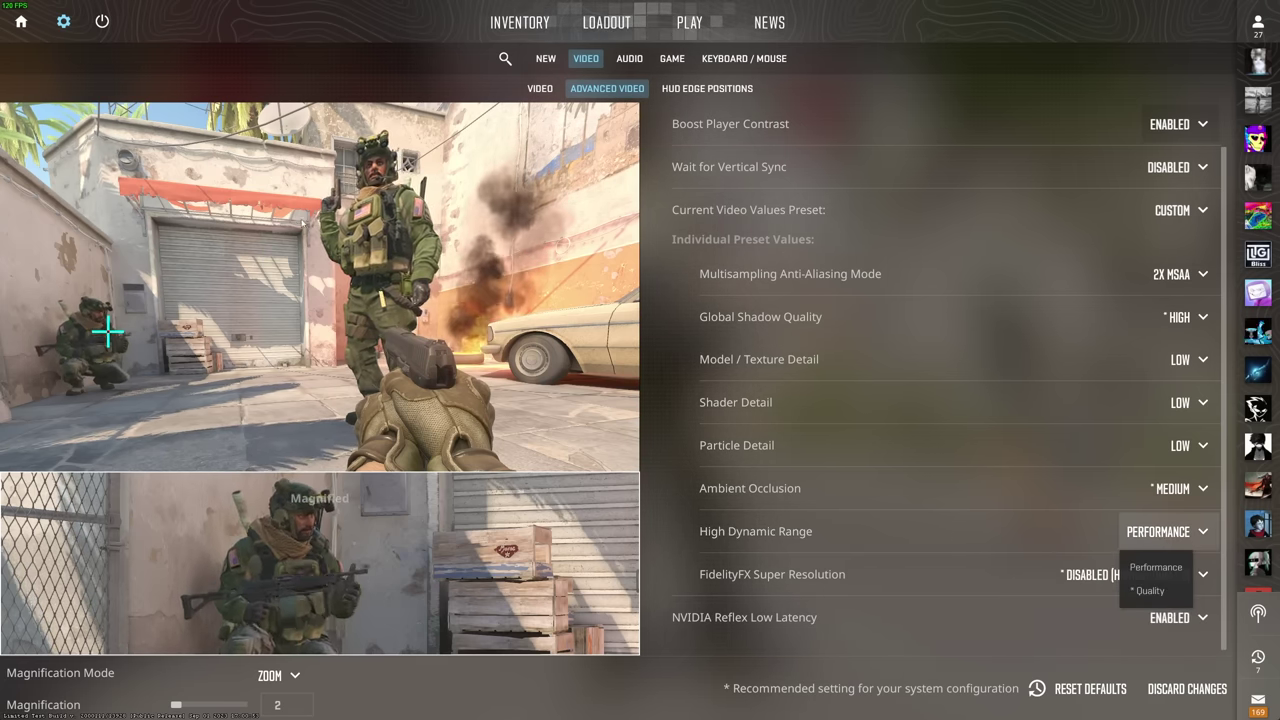
{"action": "left_click", "coordinate": [1150, 590]}
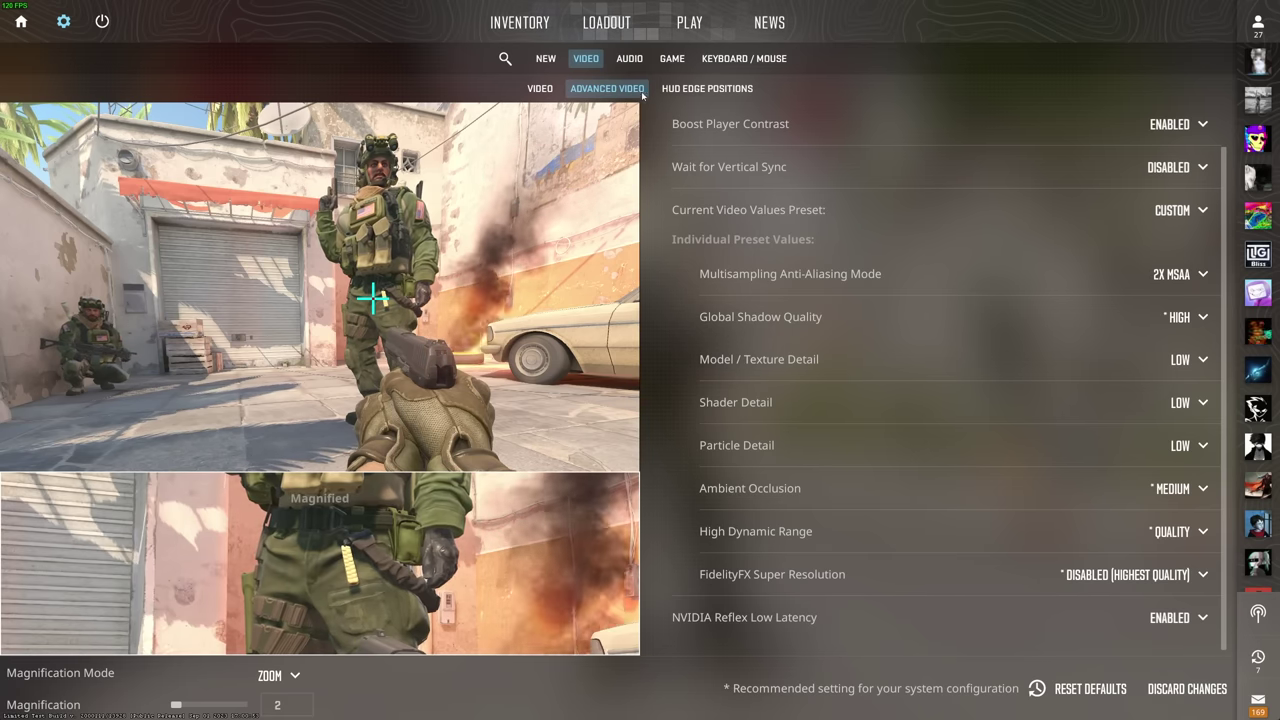
- Quit Counter-Strike 2 to the desktop from the Home screen
{"action": "left_click", "coordinate": [22, 24]}
{"action": "left_click", "coordinate": [102, 22]}
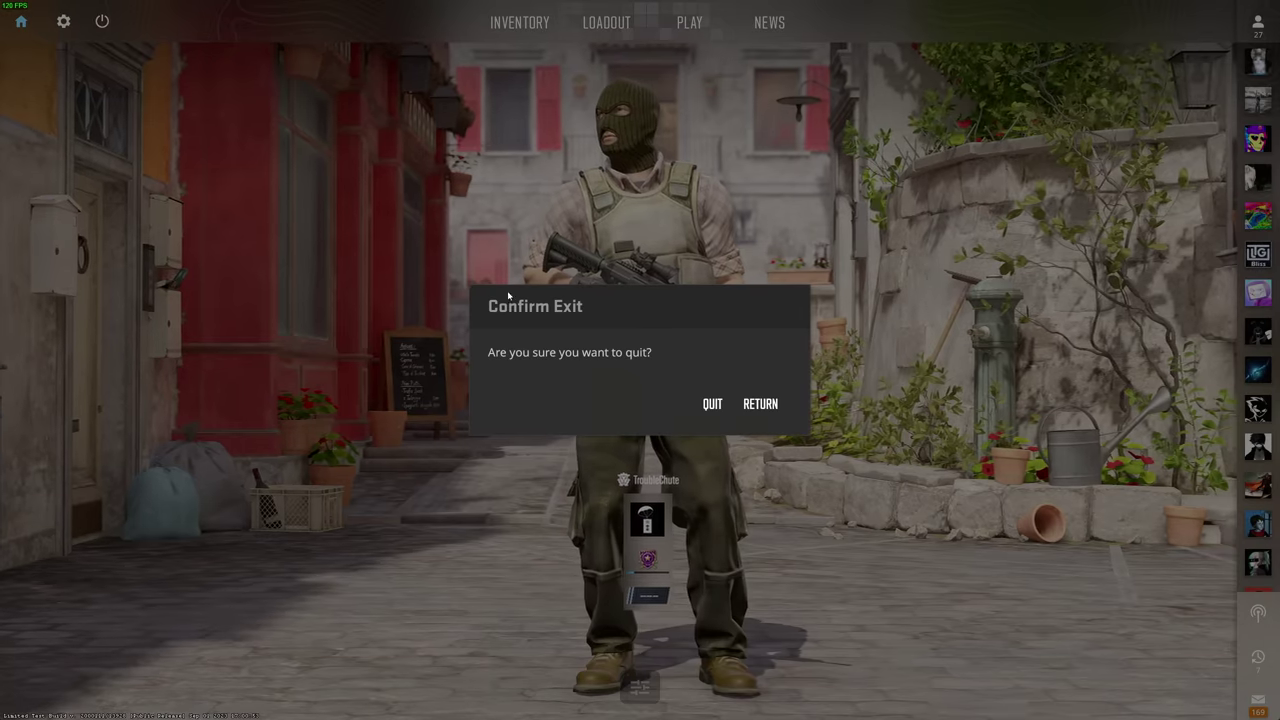
{"action": "left_click", "coordinate": [710, 404]}
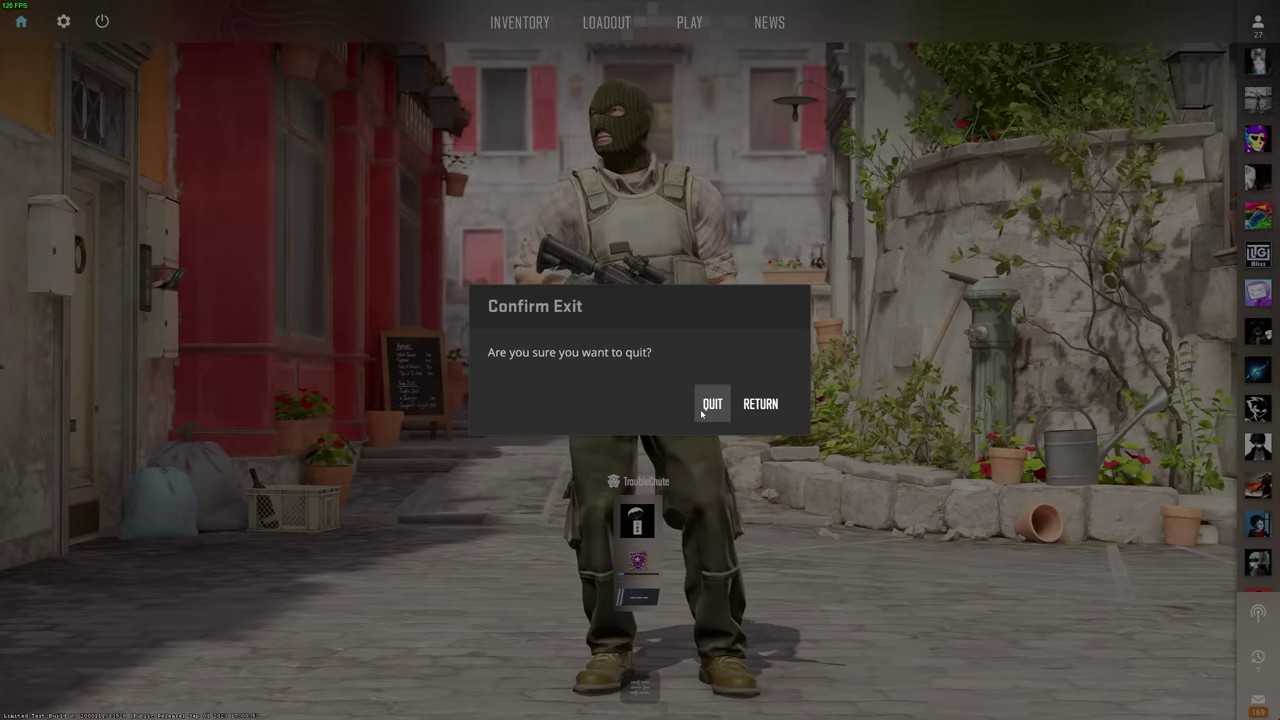
- From the desktop menu, open NVIDIA's image settings preview and use the advanced 3D image settings
{"action": "right_click", "coordinate": [562, 258]}
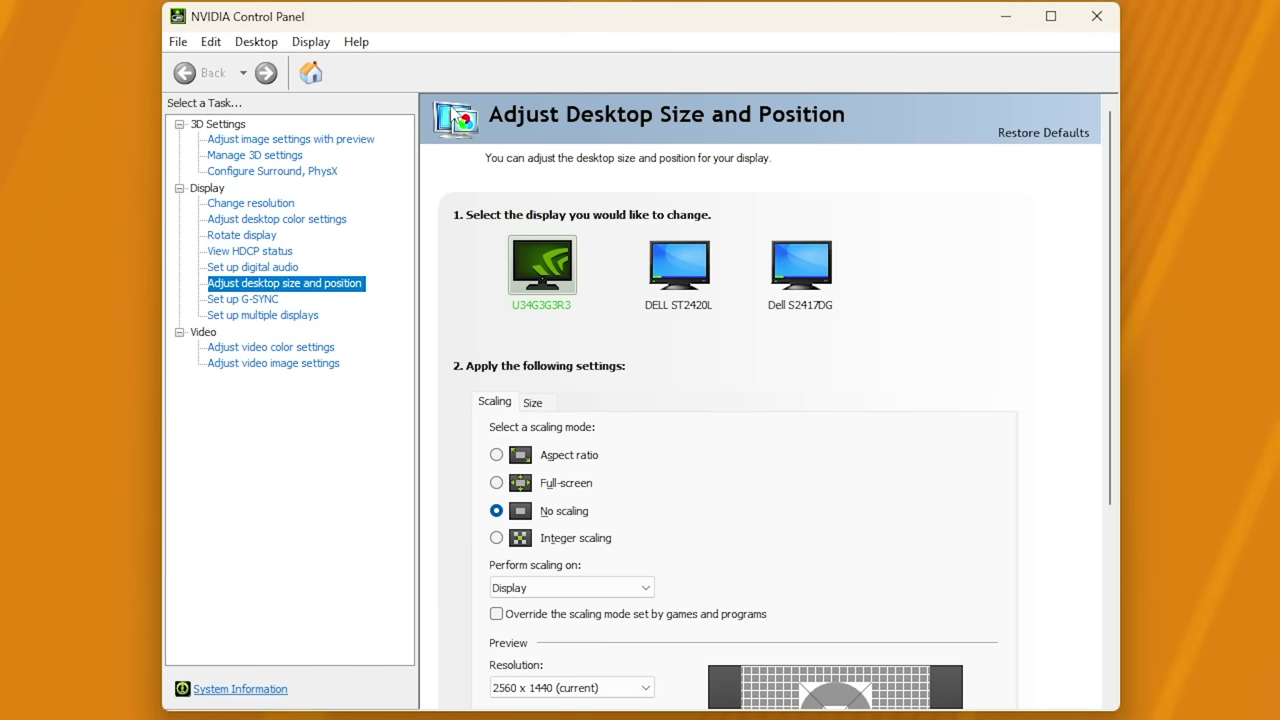
{"action": "left_click", "coordinate": [324, 142]}
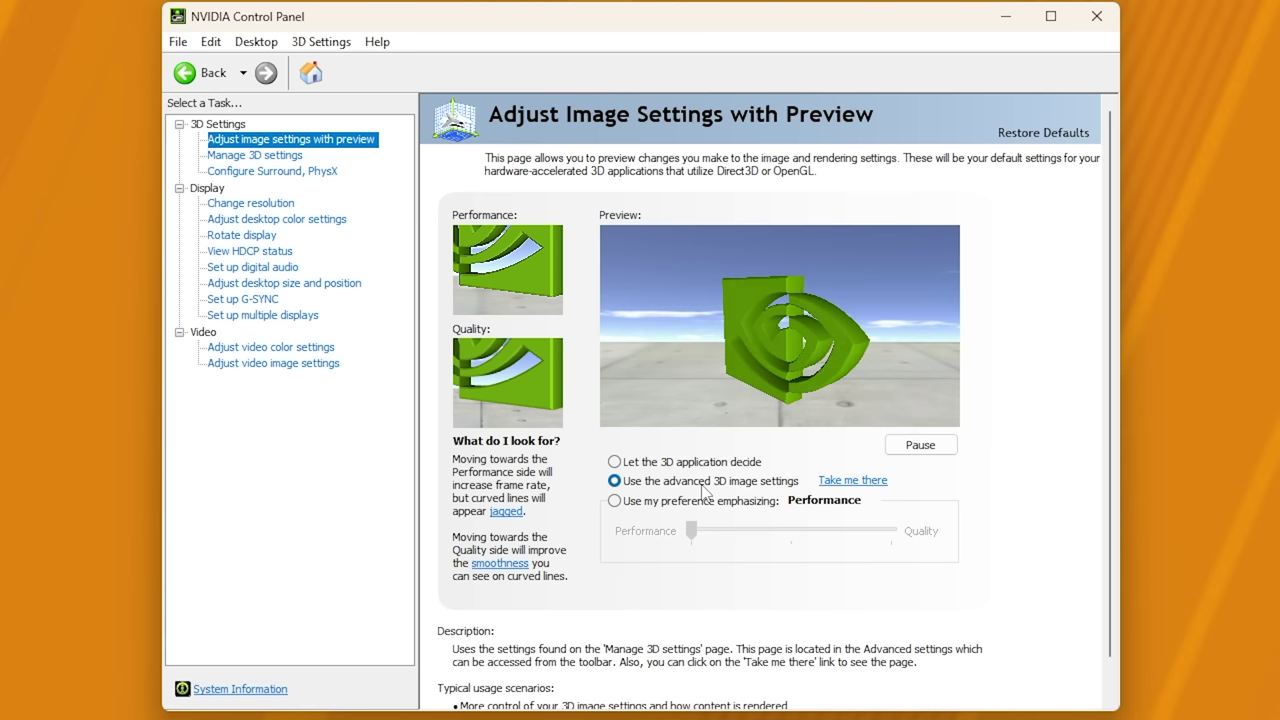
{"action": "left_click", "coordinate": [704, 487]}
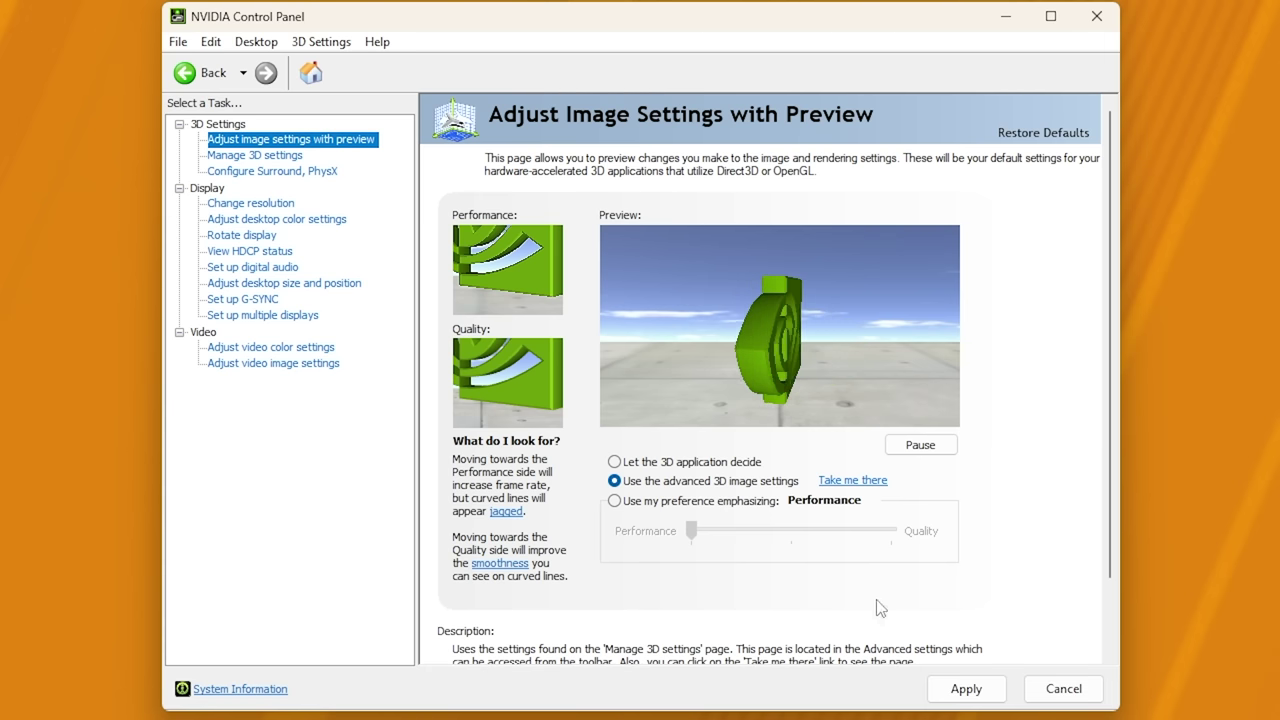
- In Manage 3D Settings, review Gamma correction and leave Background Application Max Frame Rate Off
{"action": "left_click", "coordinate": [847, 484]}
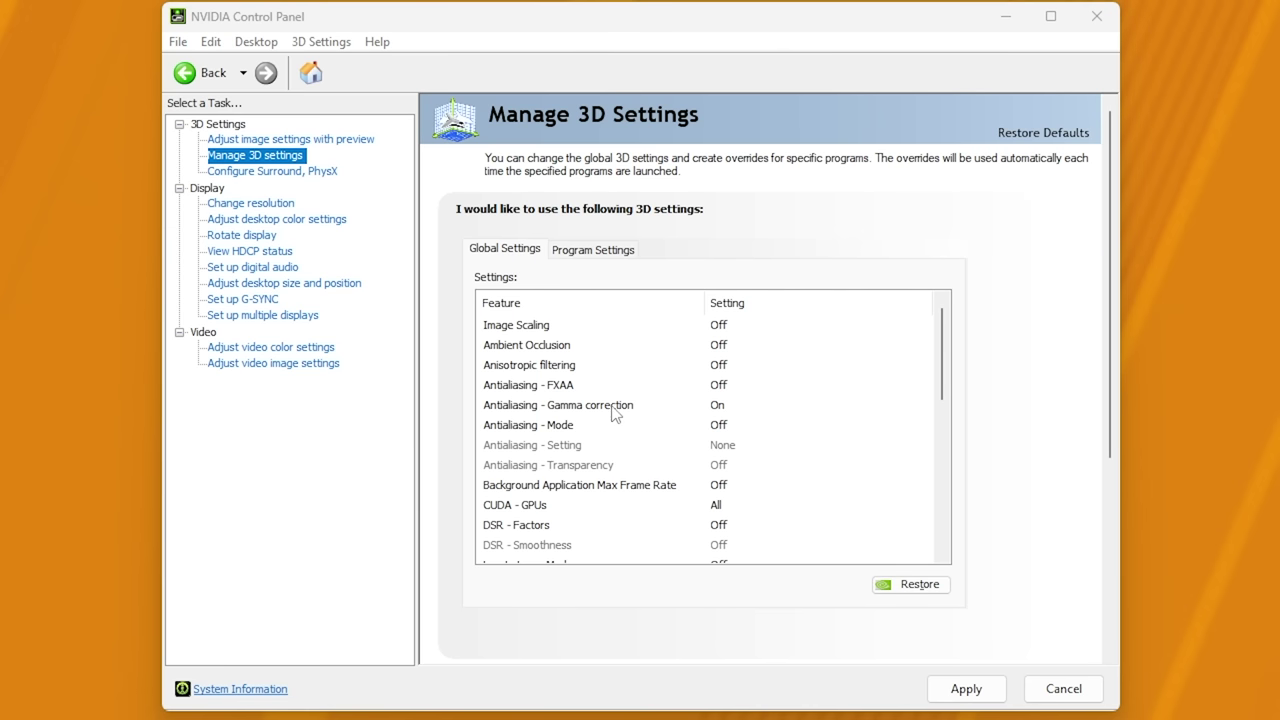
{"action": "left_click", "coordinate": [668, 405]}
{"action": "left_click", "coordinate": [713, 408]}
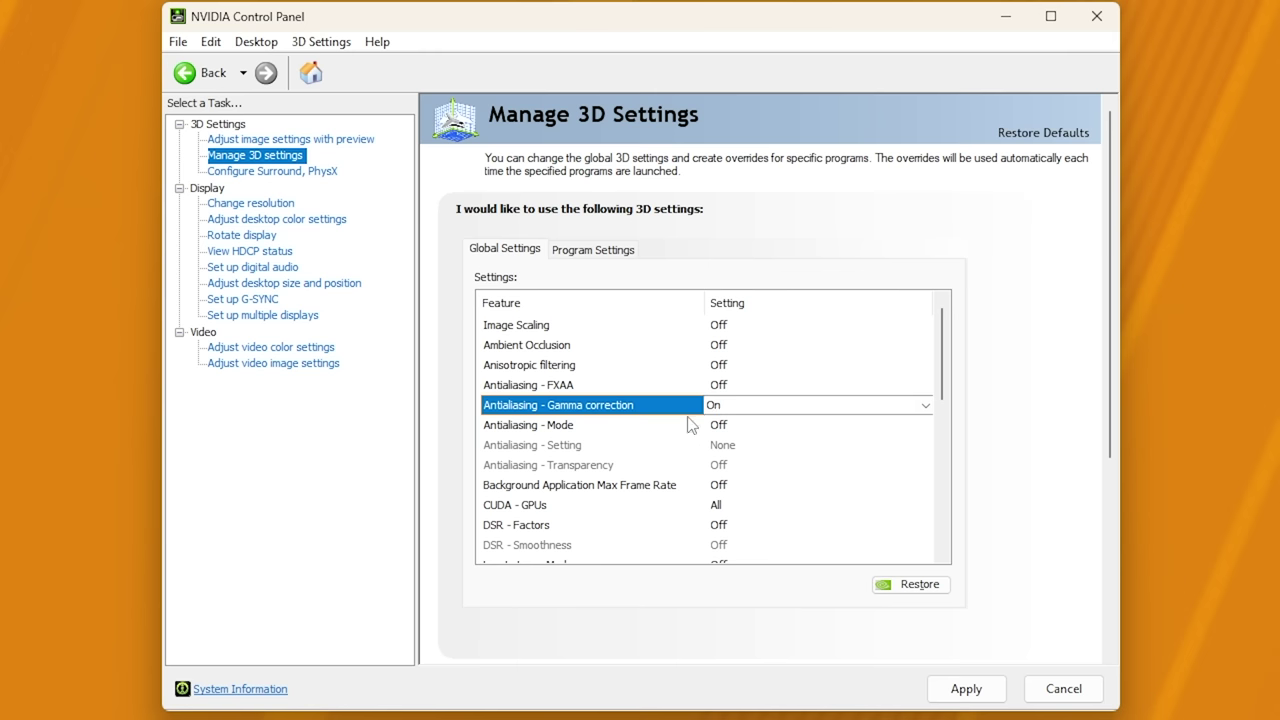
{"action": "left_click", "coordinate": [620, 497]}
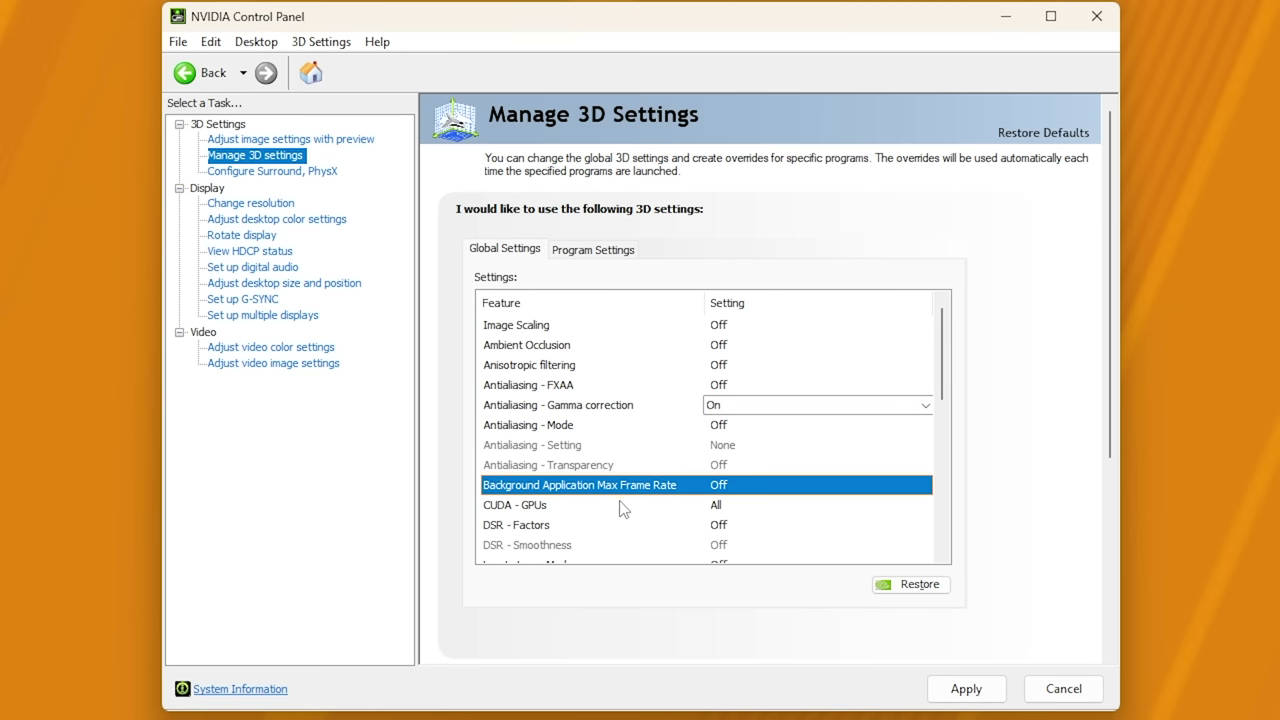
{"action": "scroll", "coordinate": [622, 510], "scroll_direction": "down", "scroll_amount": 2}
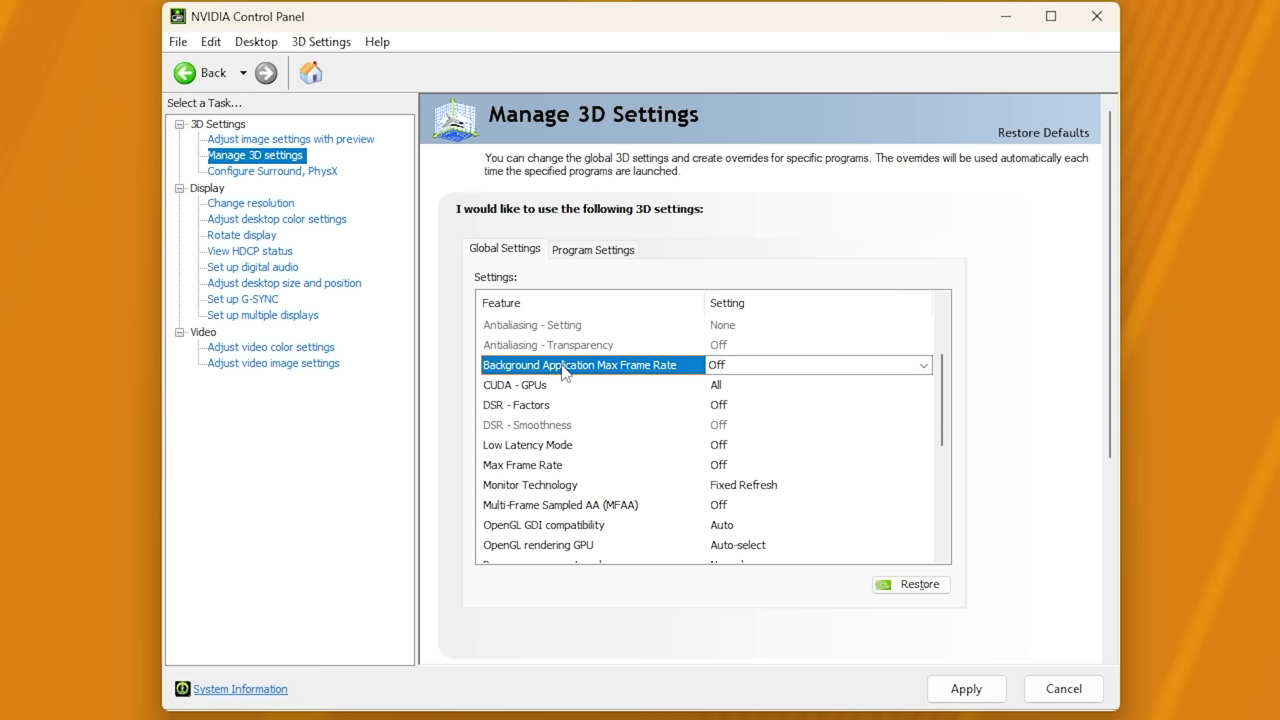
{"action": "left_click", "coordinate": [766, 366]}
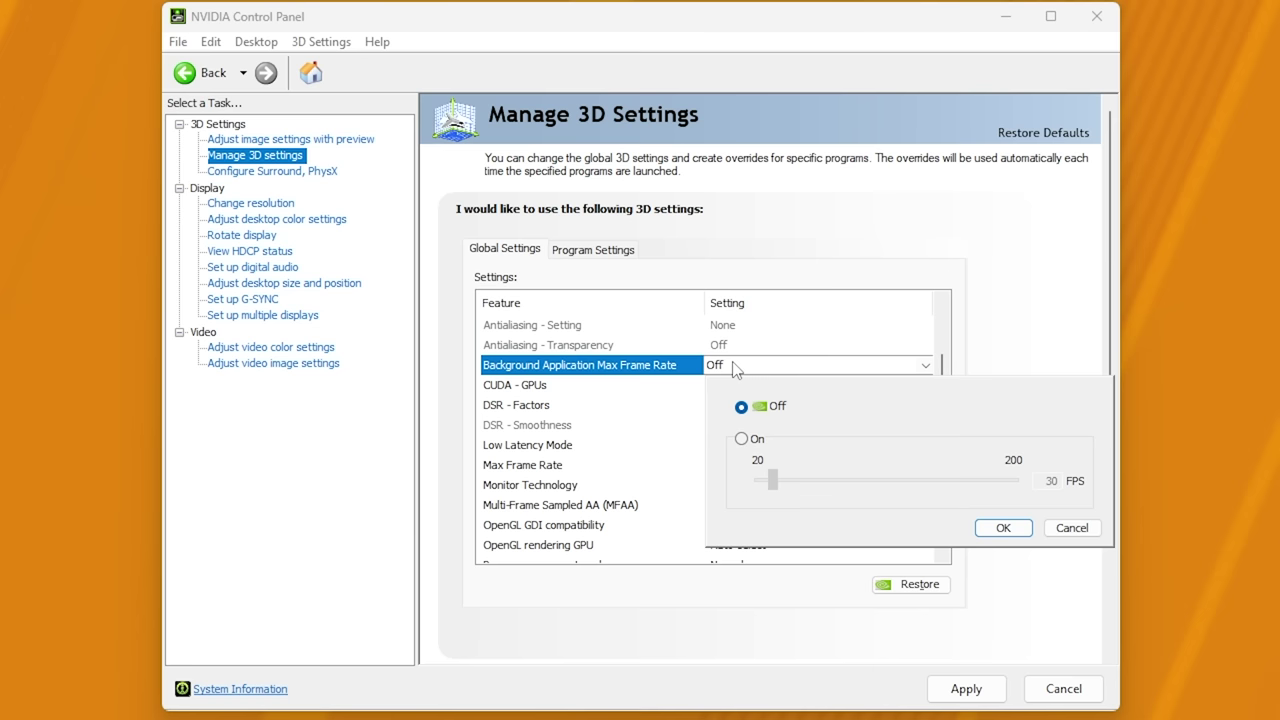
{"action": "left_click", "coordinate": [677, 371]}
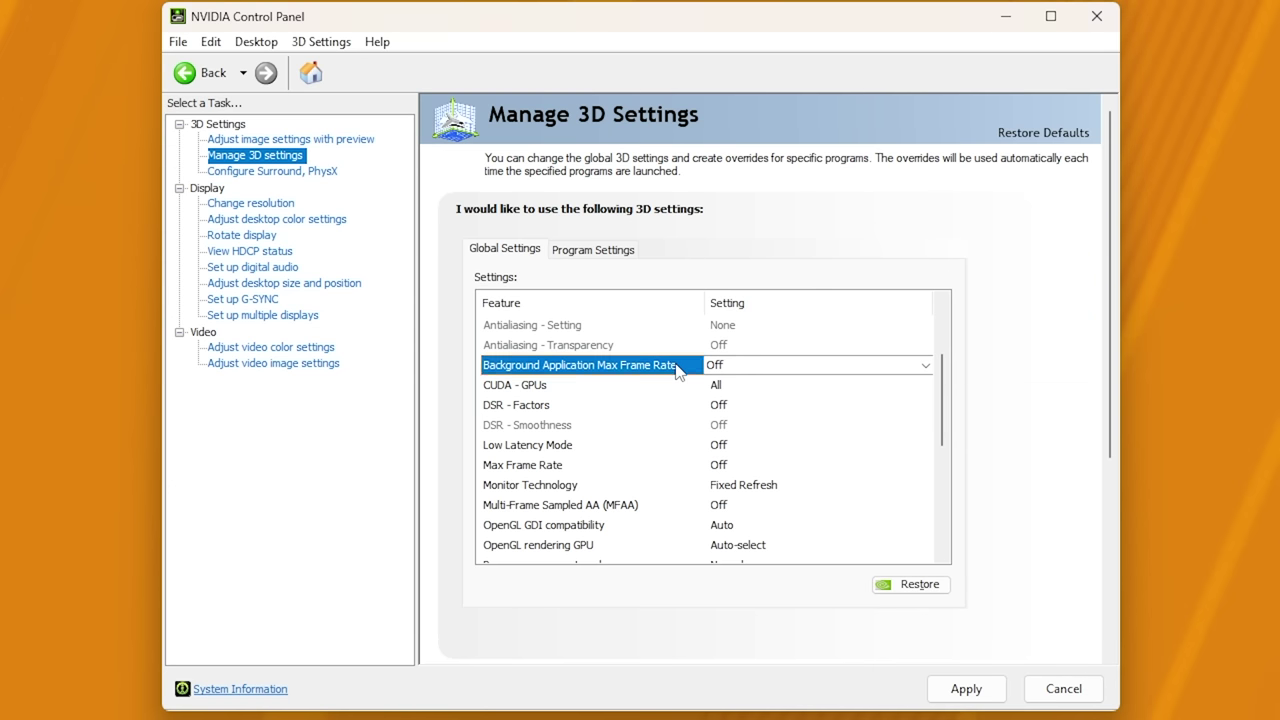
- Set Low Latency Mode to Ultra and leave Max Frame Rate Off
{"action": "left_click", "coordinate": [597, 412]}
{"action": "left_click", "coordinate": [677, 447]}
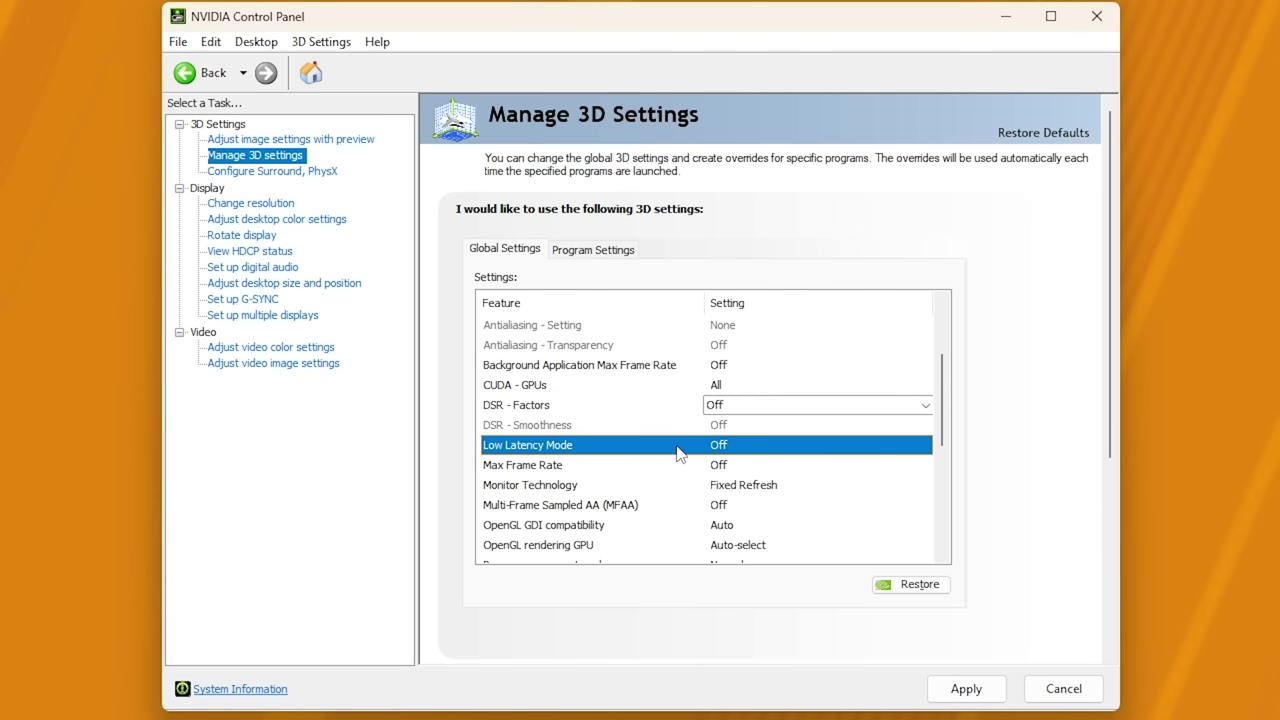
{"action": "left_click", "coordinate": [749, 445]}
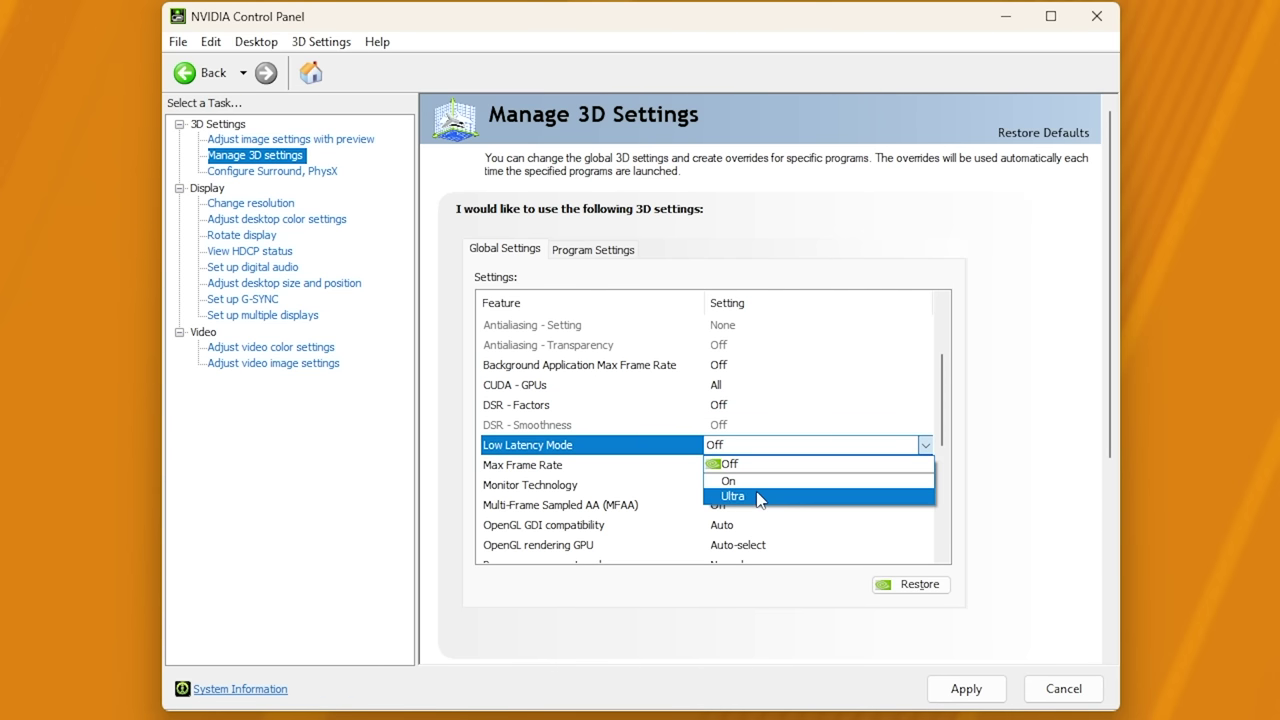
{"action": "left_click", "coordinate": [758, 497]}
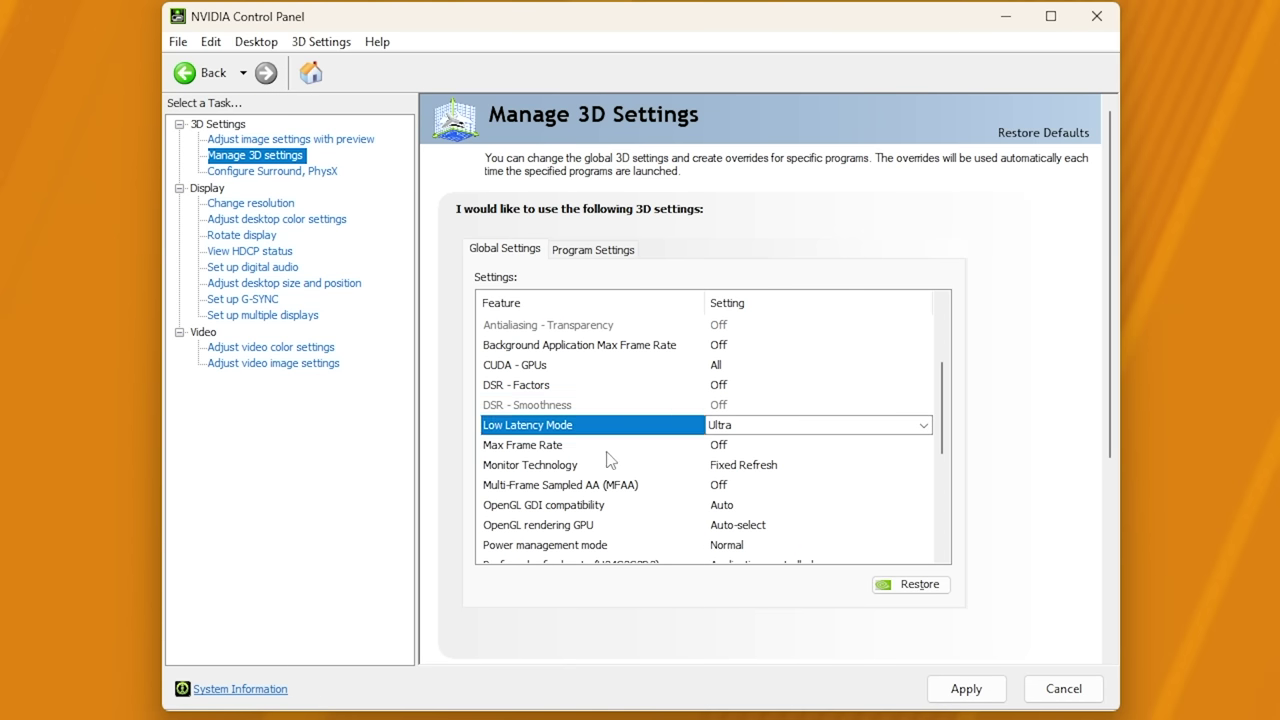
{"action": "left_click", "coordinate": [693, 446]}
{"action": "left_click", "coordinate": [722, 446]}
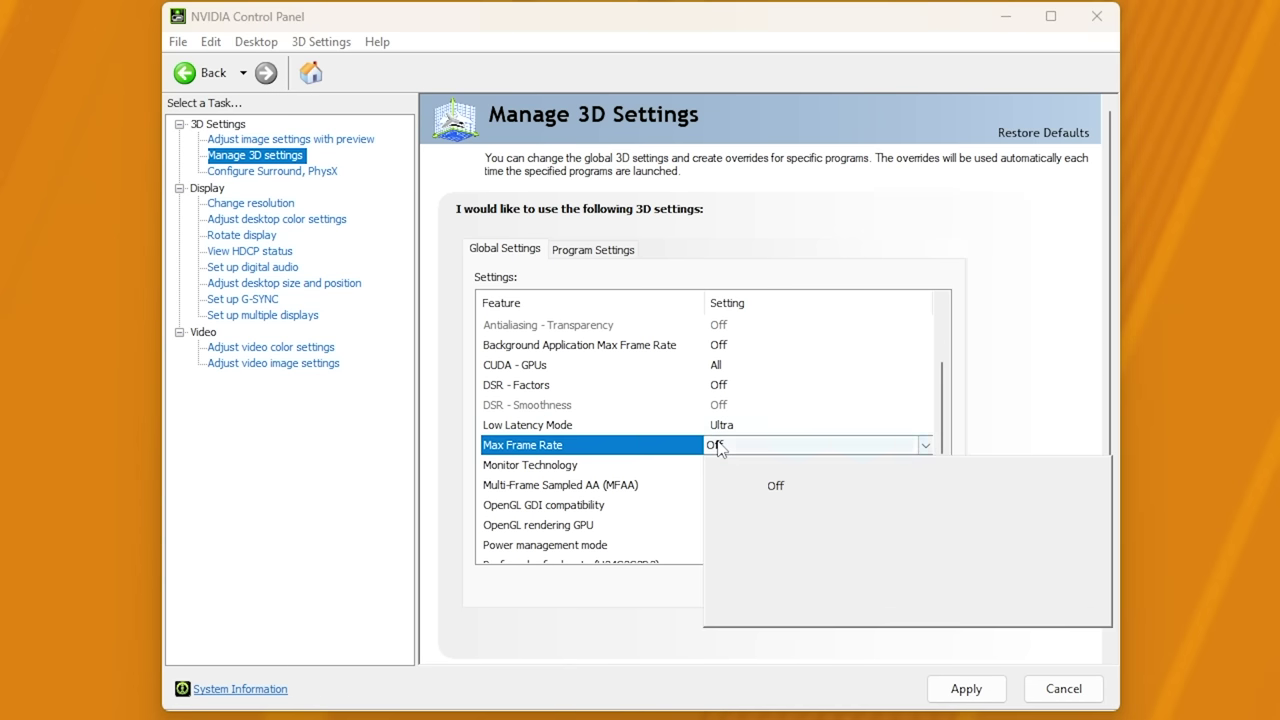
{"action": "left_click", "coordinate": [643, 446]}
- Keep Shader Cache Size at 10 GB and set Texture filtering - Quality to High performance
{"action": "scroll", "coordinate": [643, 446], "scroll_direction": "down", "scroll_amount": 3}
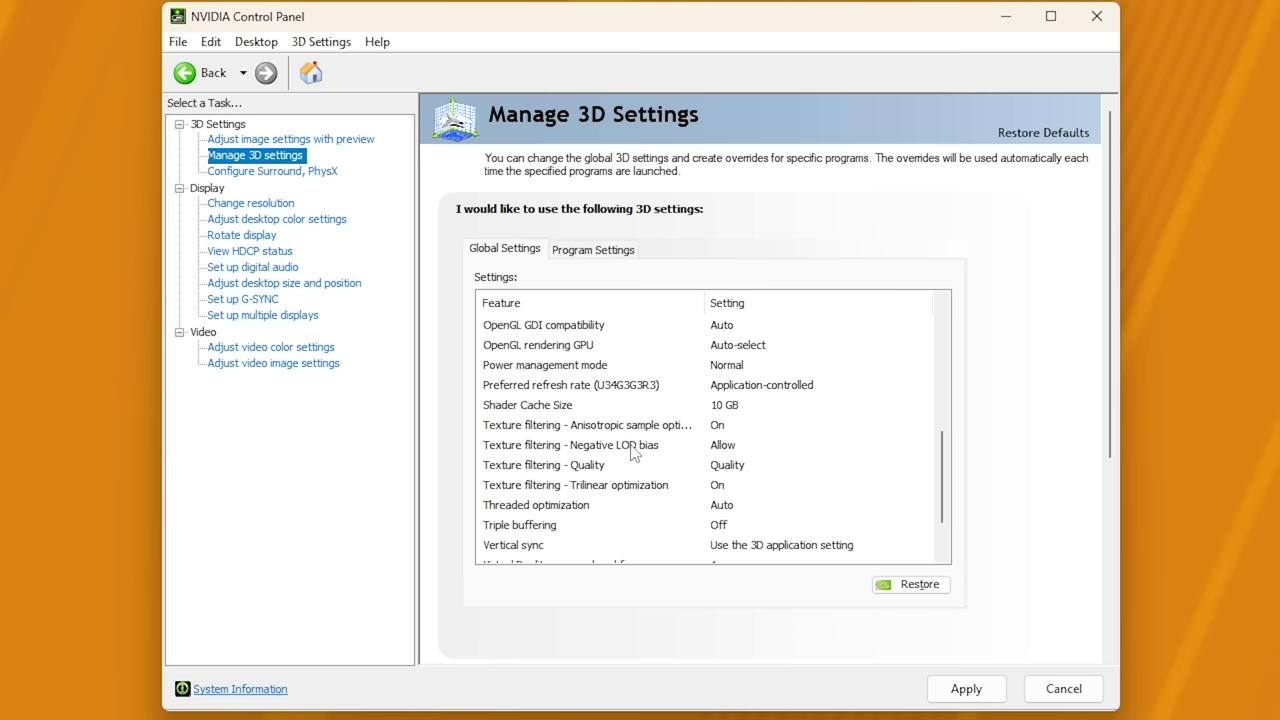
{"action": "left_click", "coordinate": [586, 410]}
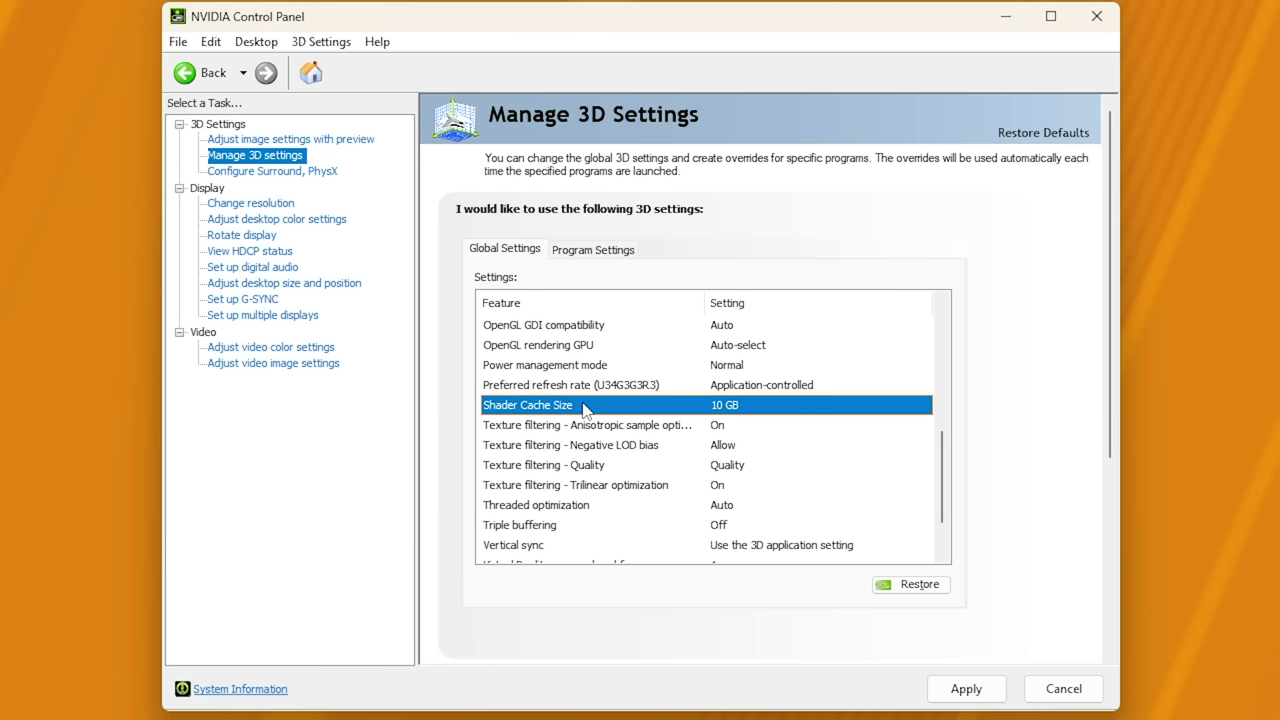
{"action": "left_click", "coordinate": [760, 406]}
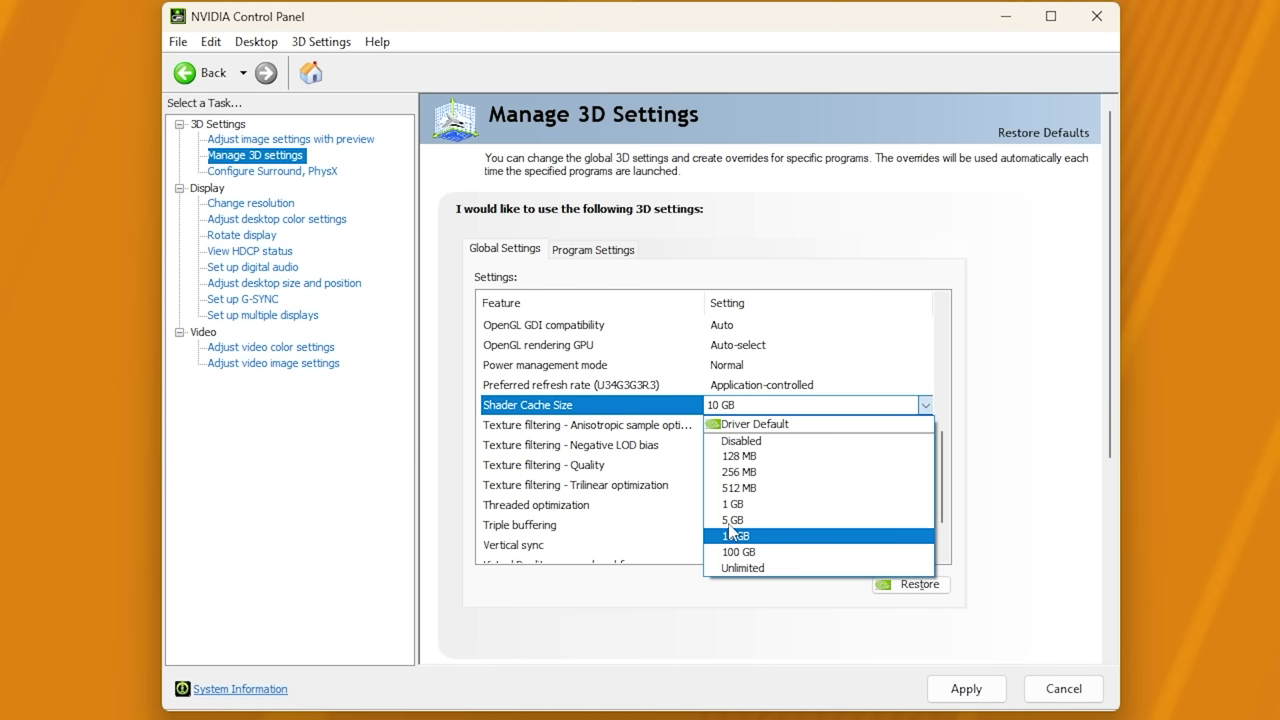
{"action": "left_click", "coordinate": [622, 412]}
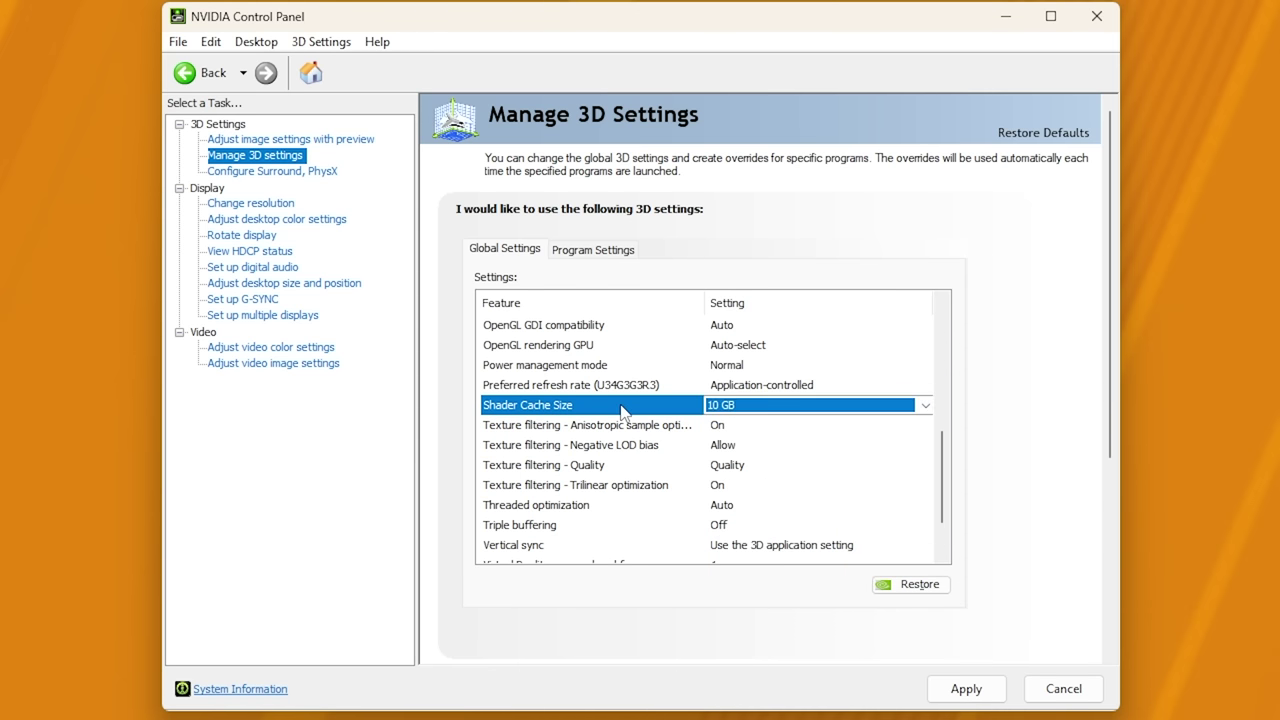
{"action": "left_click", "coordinate": [640, 426]}
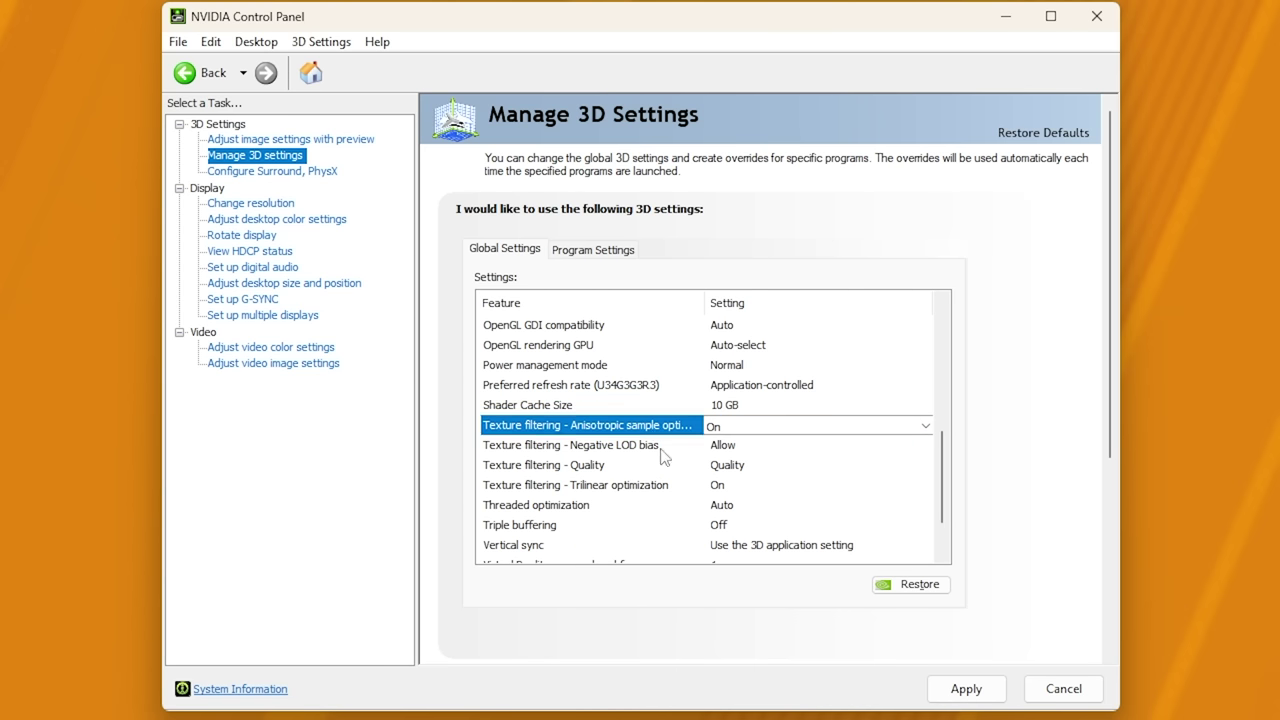
{"action": "left_click", "coordinate": [661, 450]}
{"action": "left_click", "coordinate": [648, 473]}
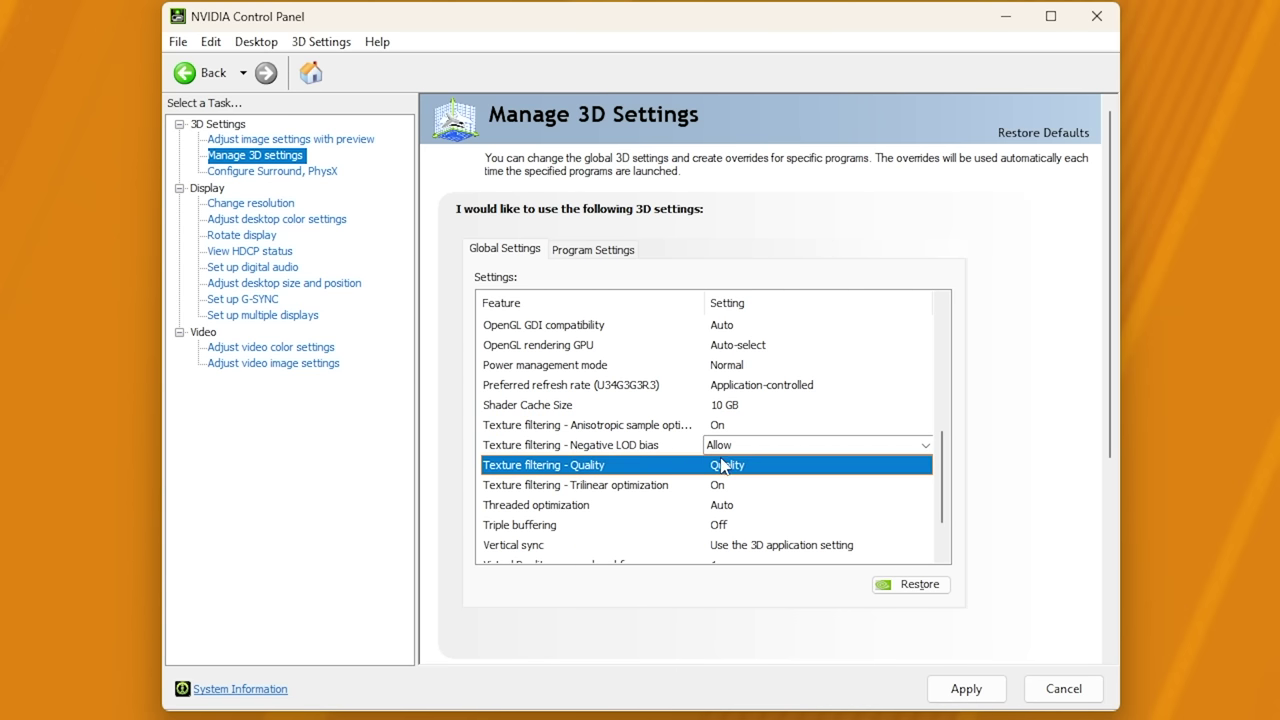
{"action": "left_click", "coordinate": [722, 466]}
{"action": "left_click", "coordinate": [770, 532]}
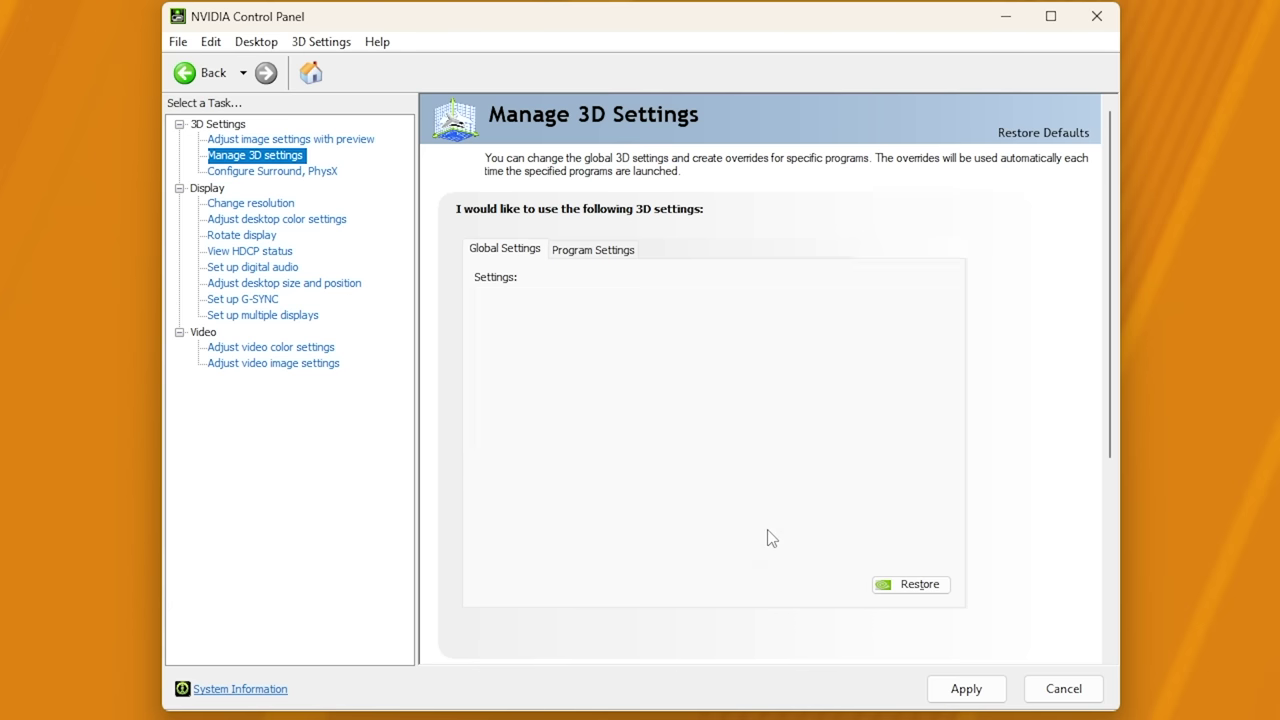
- Turn Vertical sync Off, then apply and keep the global 3D settings
{"action": "left_click", "coordinate": [643, 452]}
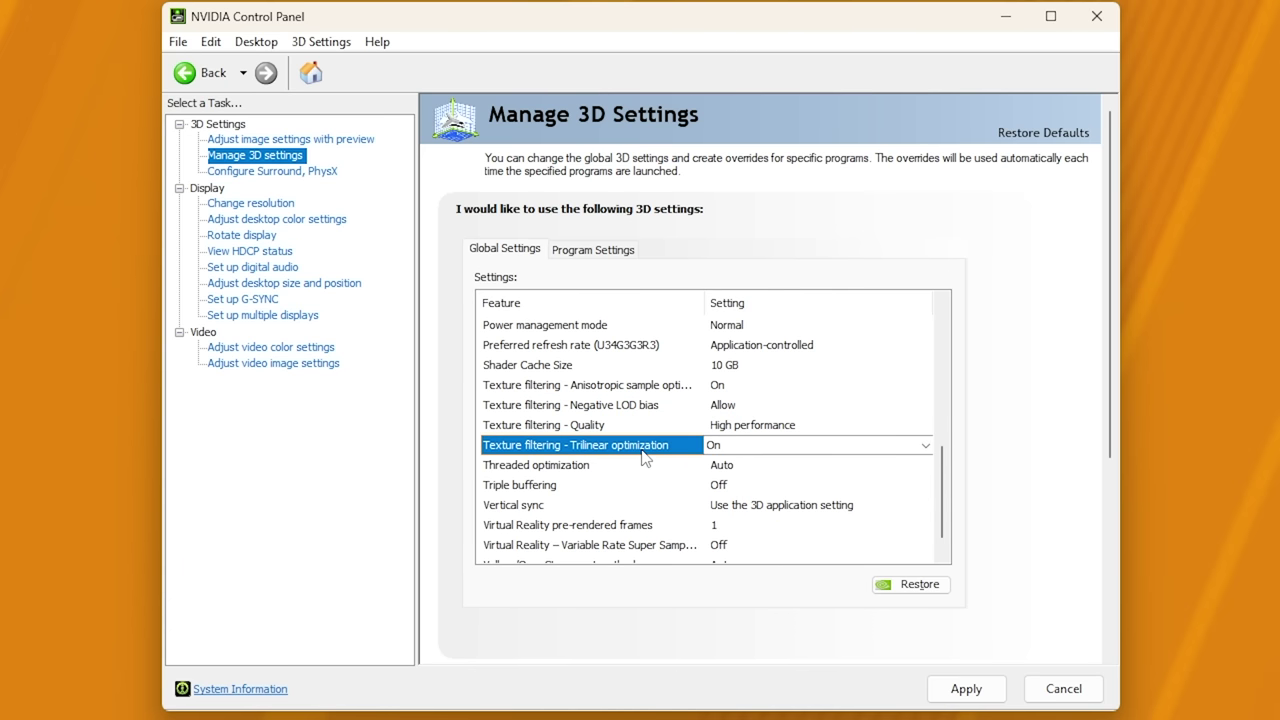
{"action": "left_click", "coordinate": [643, 466]}
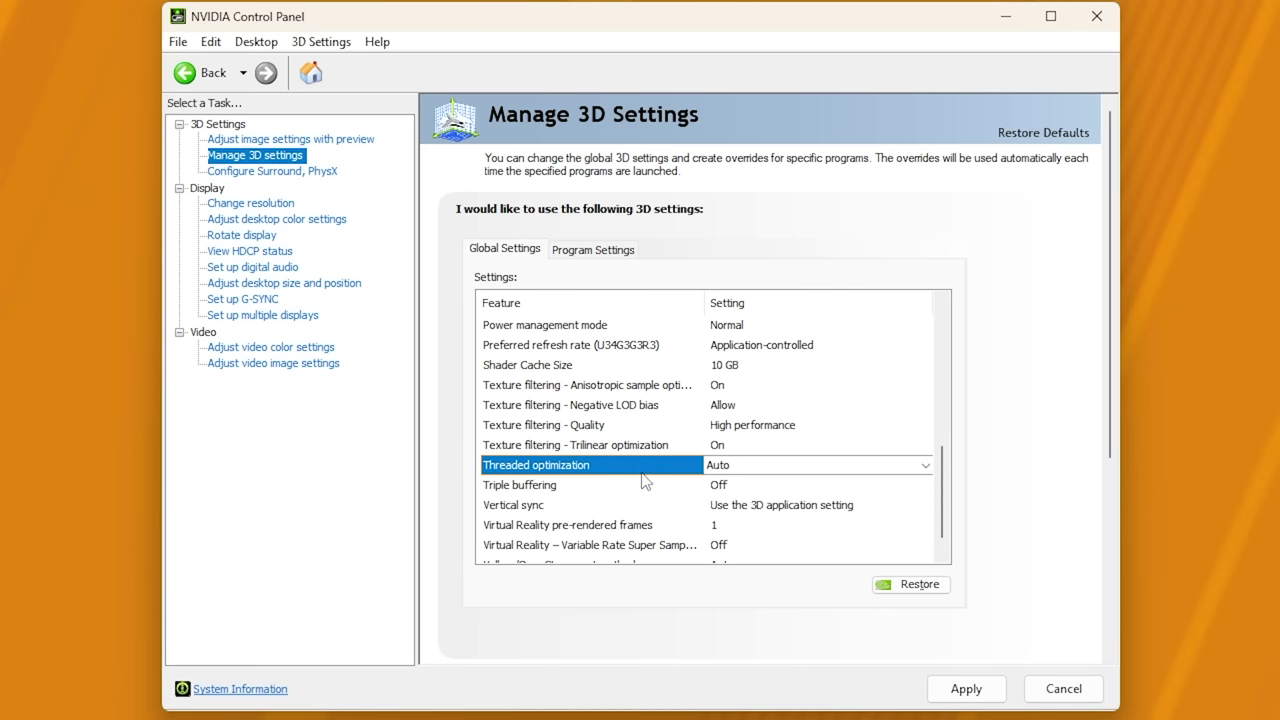
{"action": "scroll", "coordinate": [646, 497], "scroll_direction": "down", "scroll_amount": 1}
{"action": "left_click", "coordinate": [646, 468]}
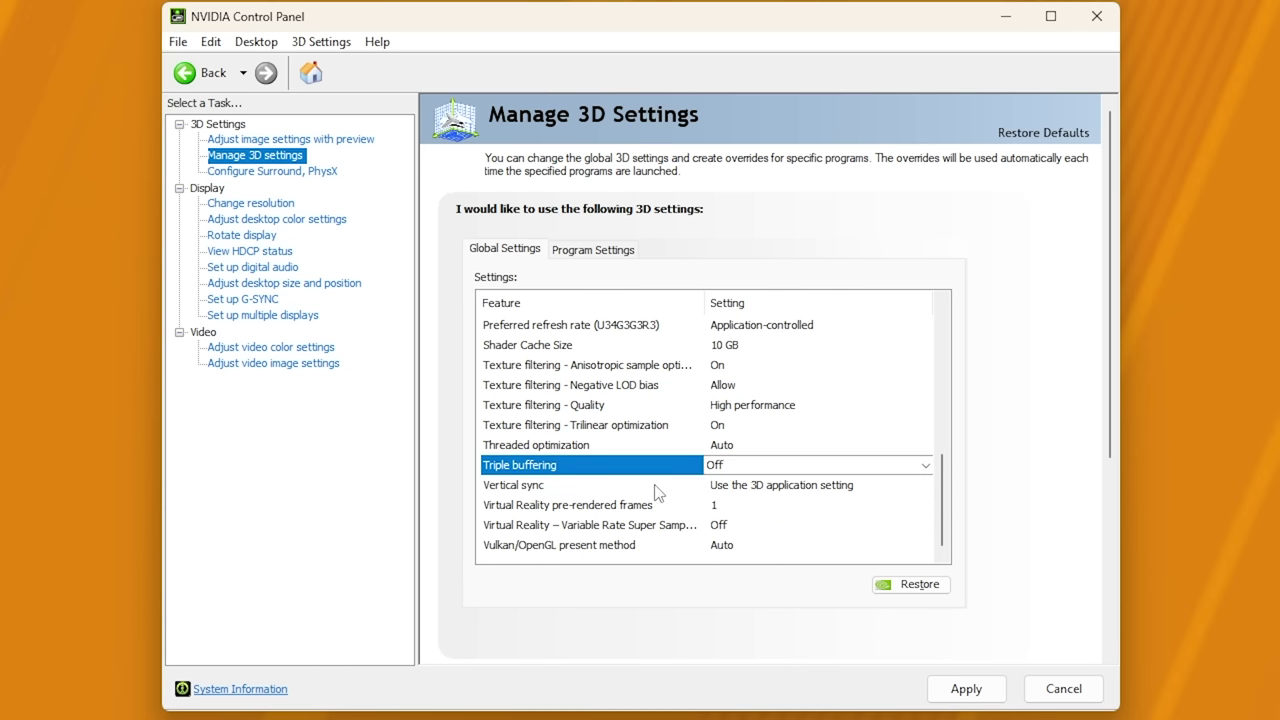
{"action": "left_click", "coordinate": [646, 485]}
{"action": "left_click", "coordinate": [767, 488]}
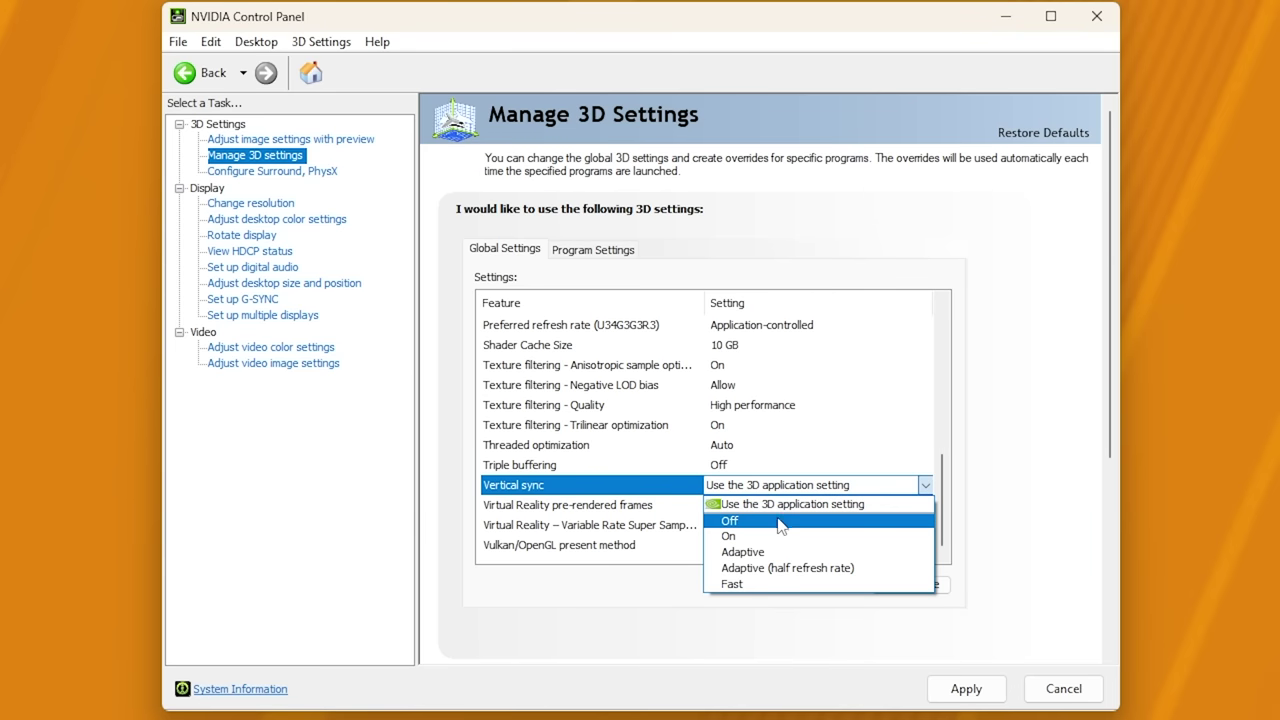
{"action": "left_click", "coordinate": [777, 521]}
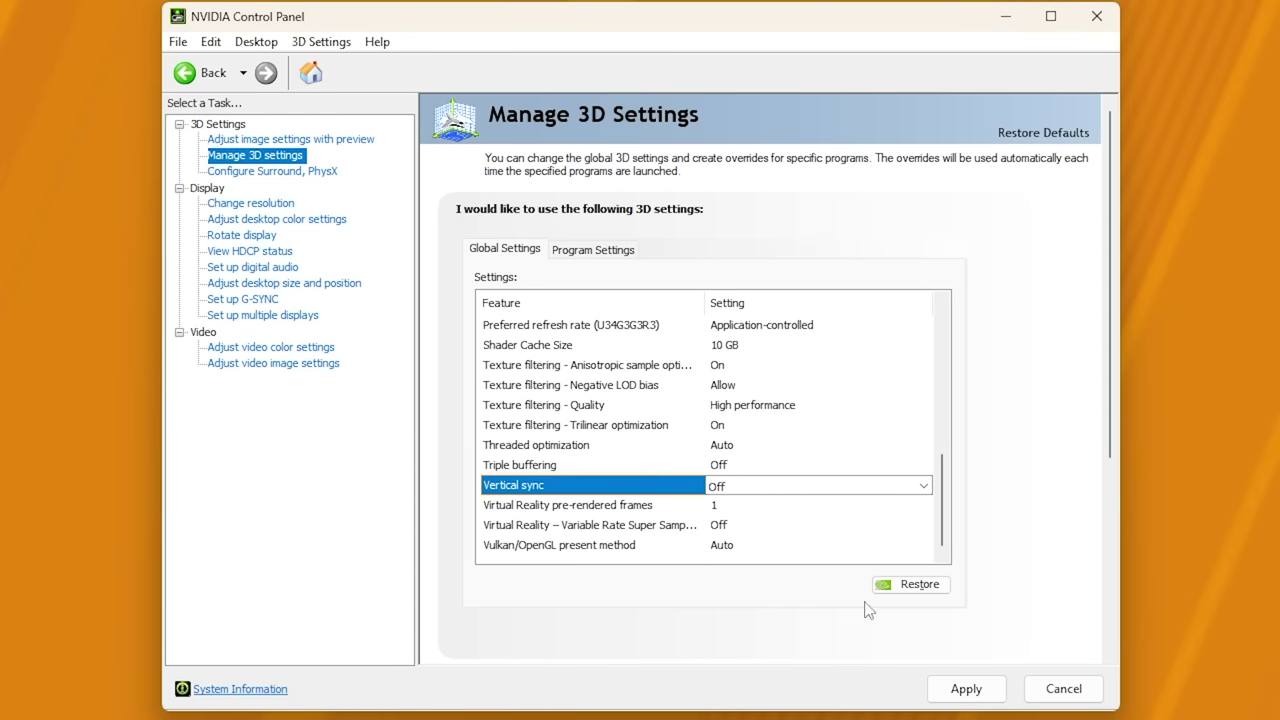
{"action": "left_click", "coordinate": [957, 692]}
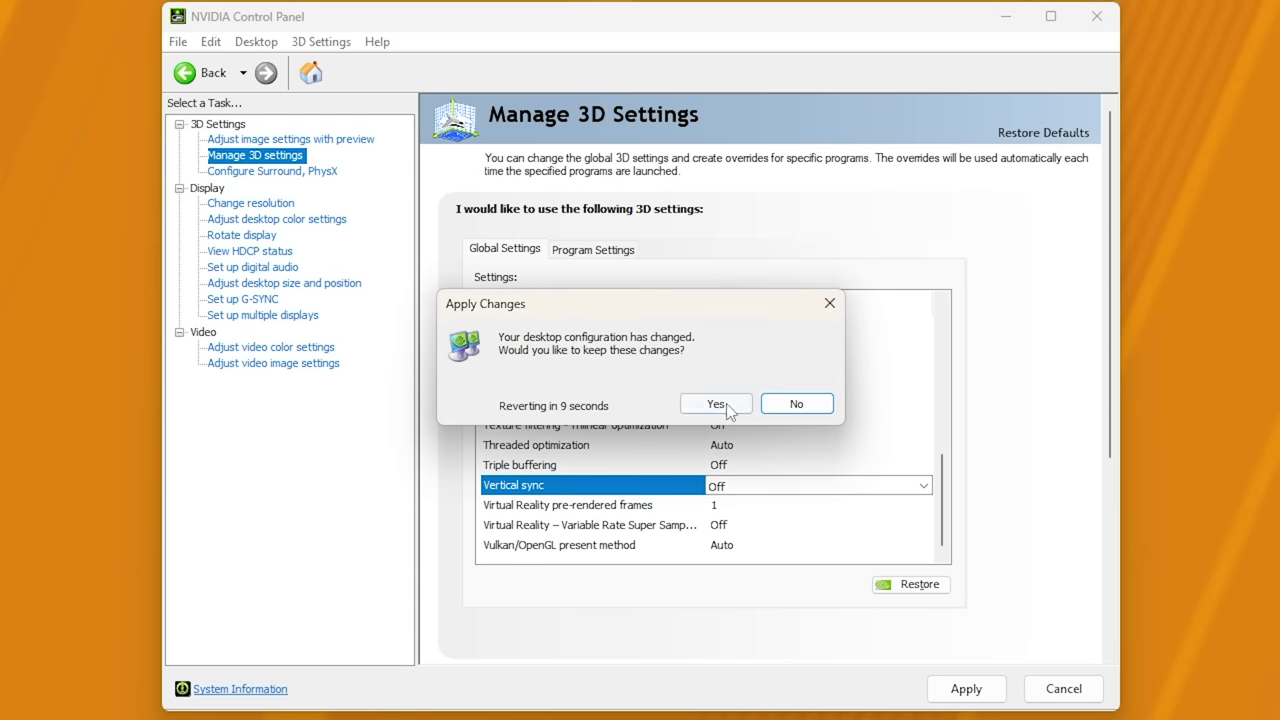
{"action": "left_click", "coordinate": [726, 403]}
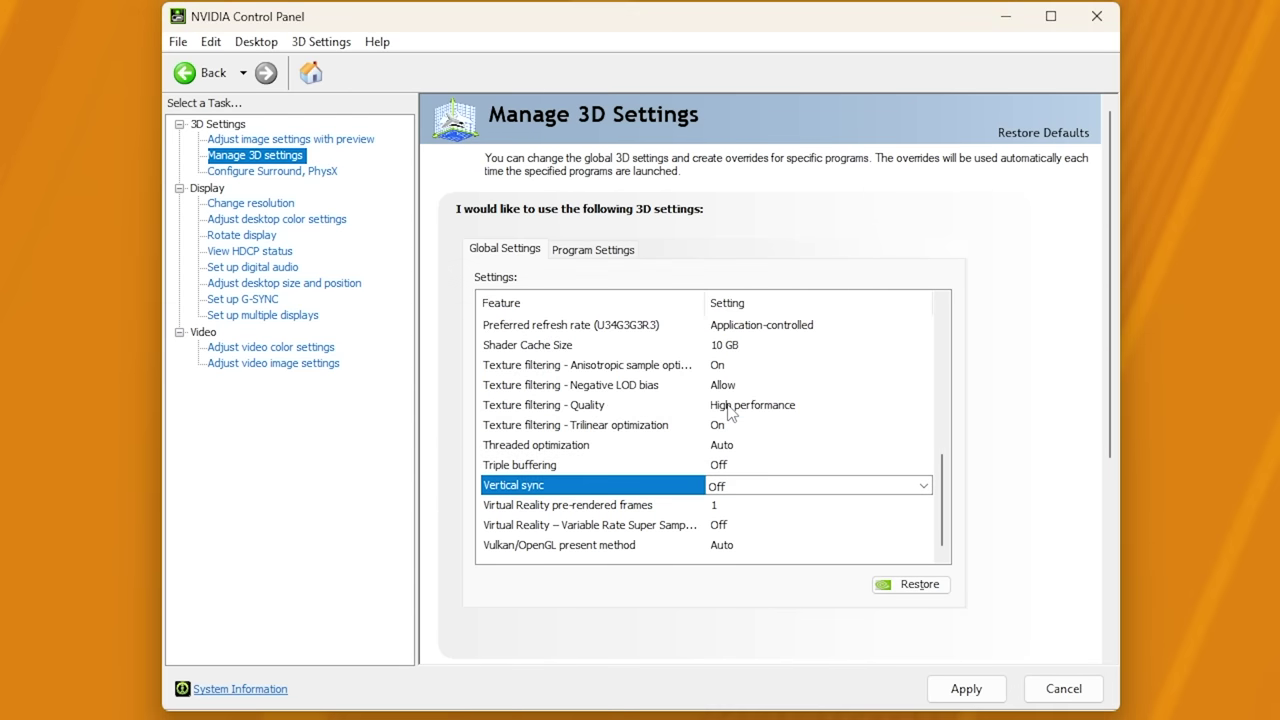
- On Change resolution, keep the display at 2560 × 1440 and 165Hz
{"action": "left_click", "coordinate": [262, 203]}
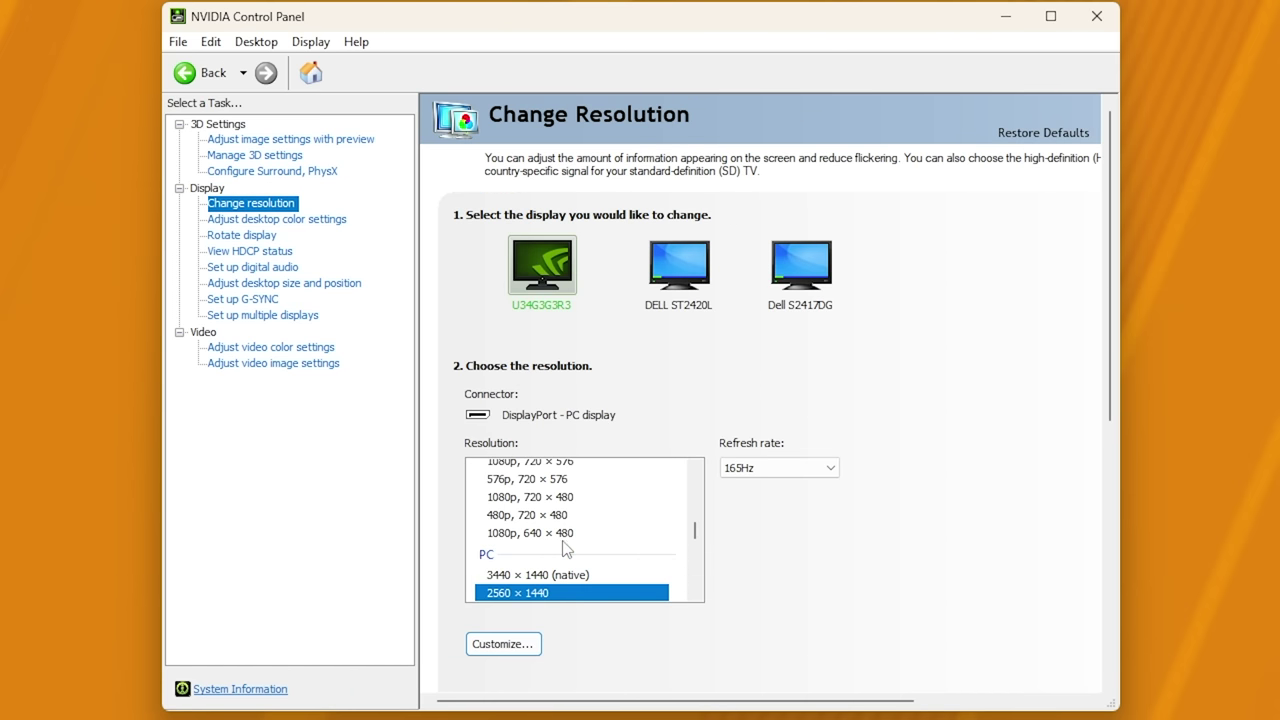
{"action": "scroll", "coordinate": [565, 548], "scroll_direction": "down", "scroll_amount": 1}
{"action": "scroll", "coordinate": [558, 556], "scroll_direction": "up", "scroll_amount": 5}
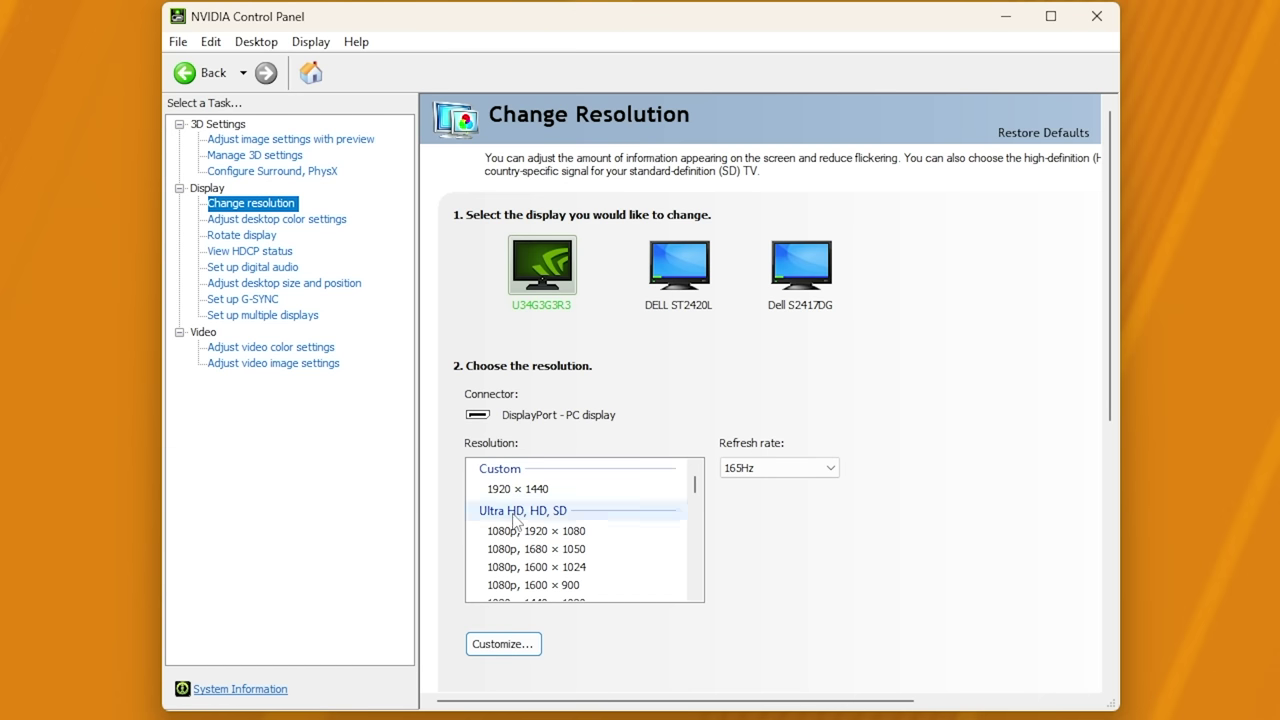
{"action": "scroll", "coordinate": [515, 525], "scroll_direction": "down", "scroll_amount": 5}
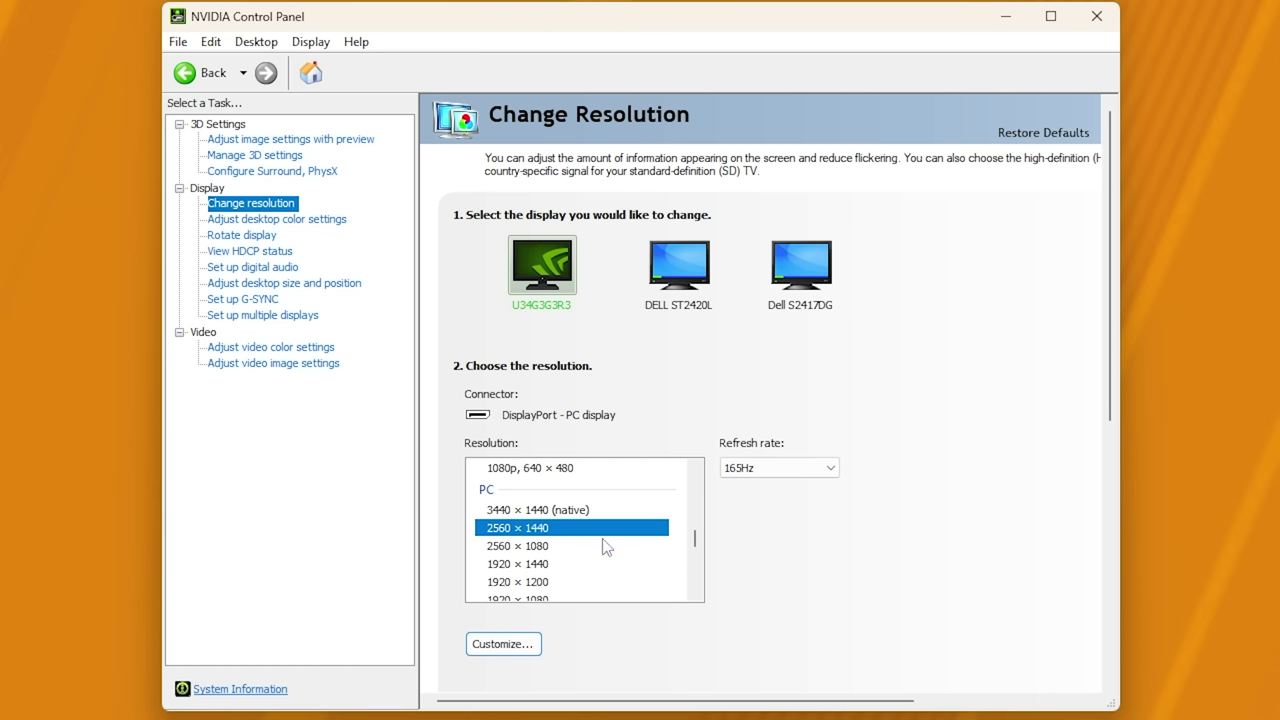
{"action": "left_click", "coordinate": [548, 511]}
{"action": "left_click", "coordinate": [552, 528]}
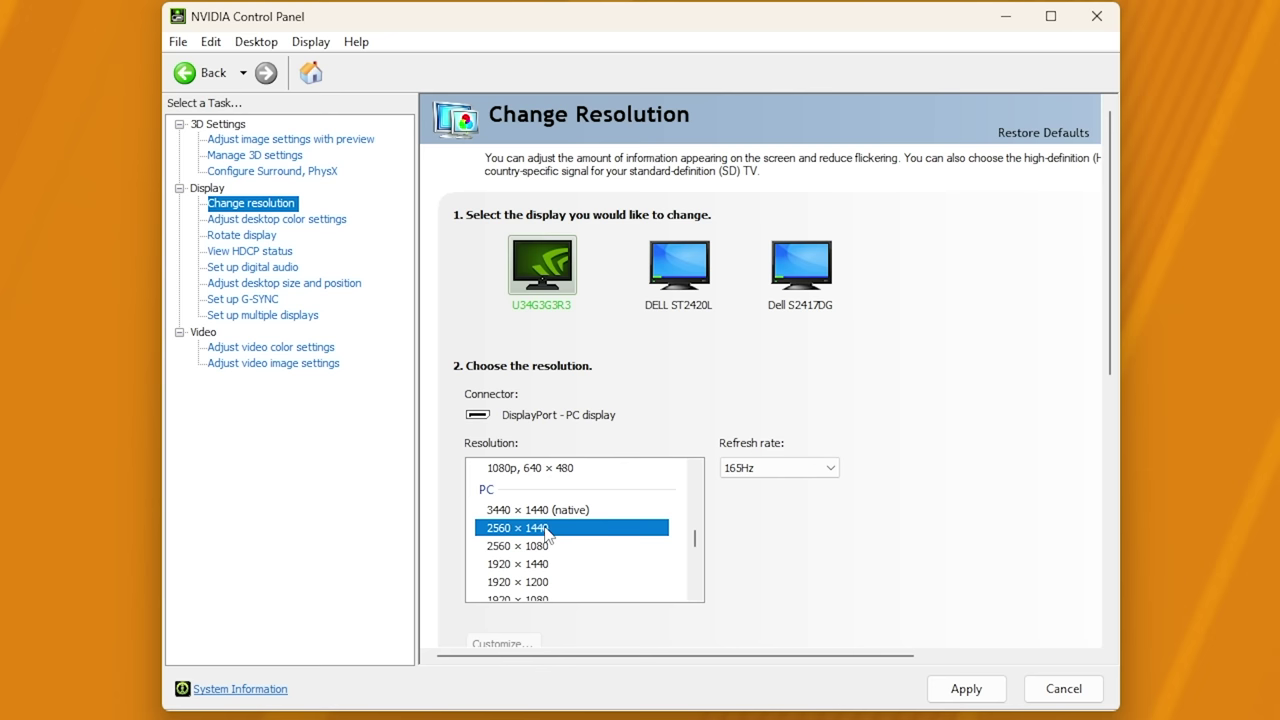
{"action": "left_click", "coordinate": [830, 469]}
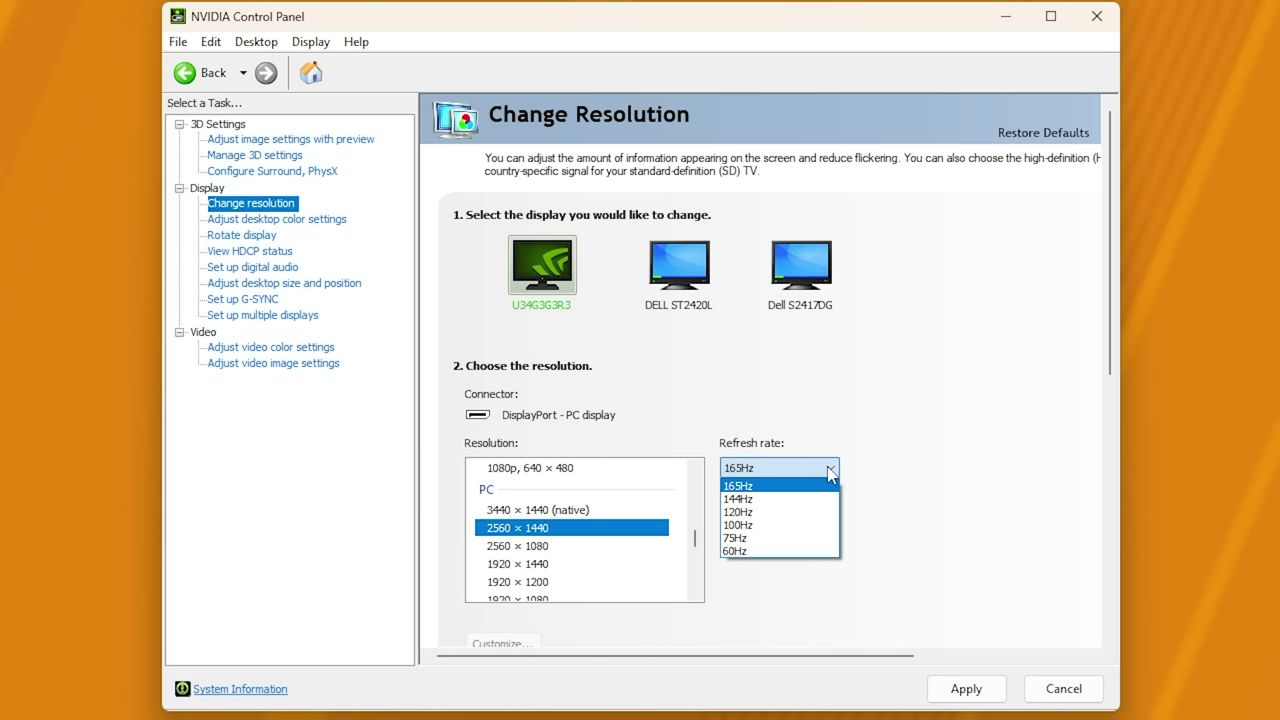
{"action": "left_click", "coordinate": [892, 436]}
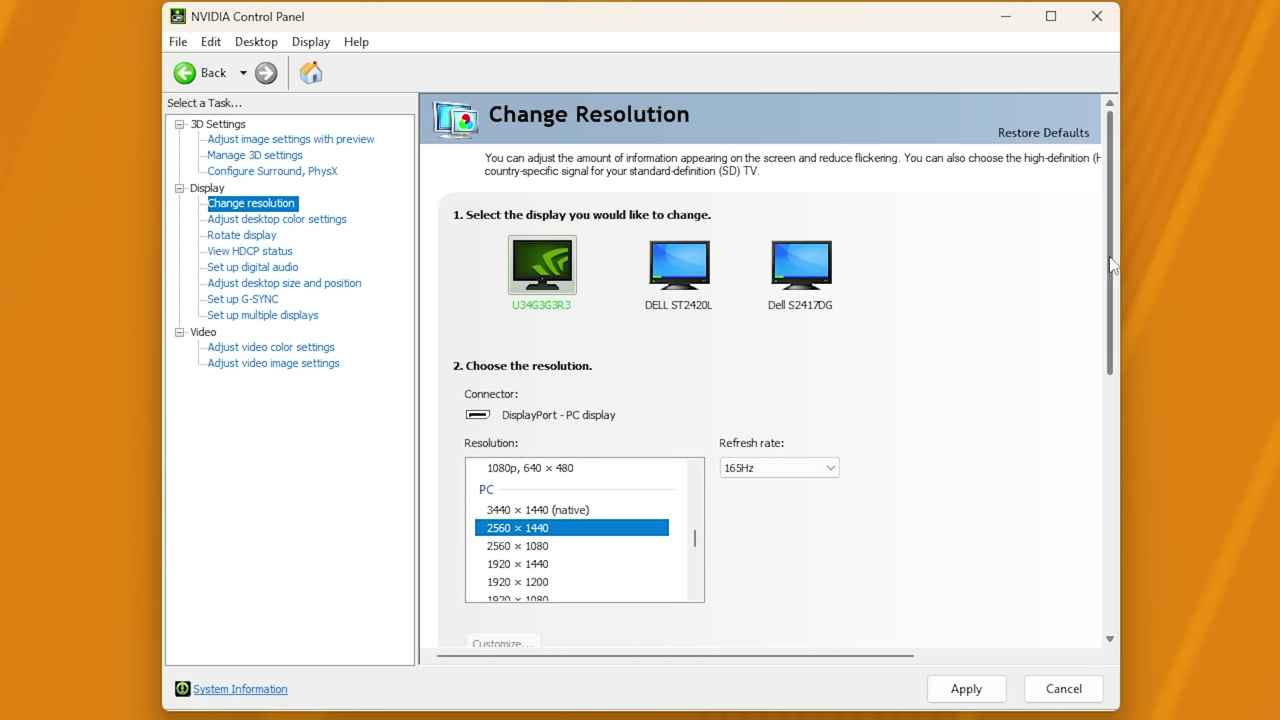
- Switch to NVIDIA color settings and keep Output dynamic range at Full
{"action": "left_click_drag", "start_coordinate": [1113, 264], "coordinate": [1120, 472]}
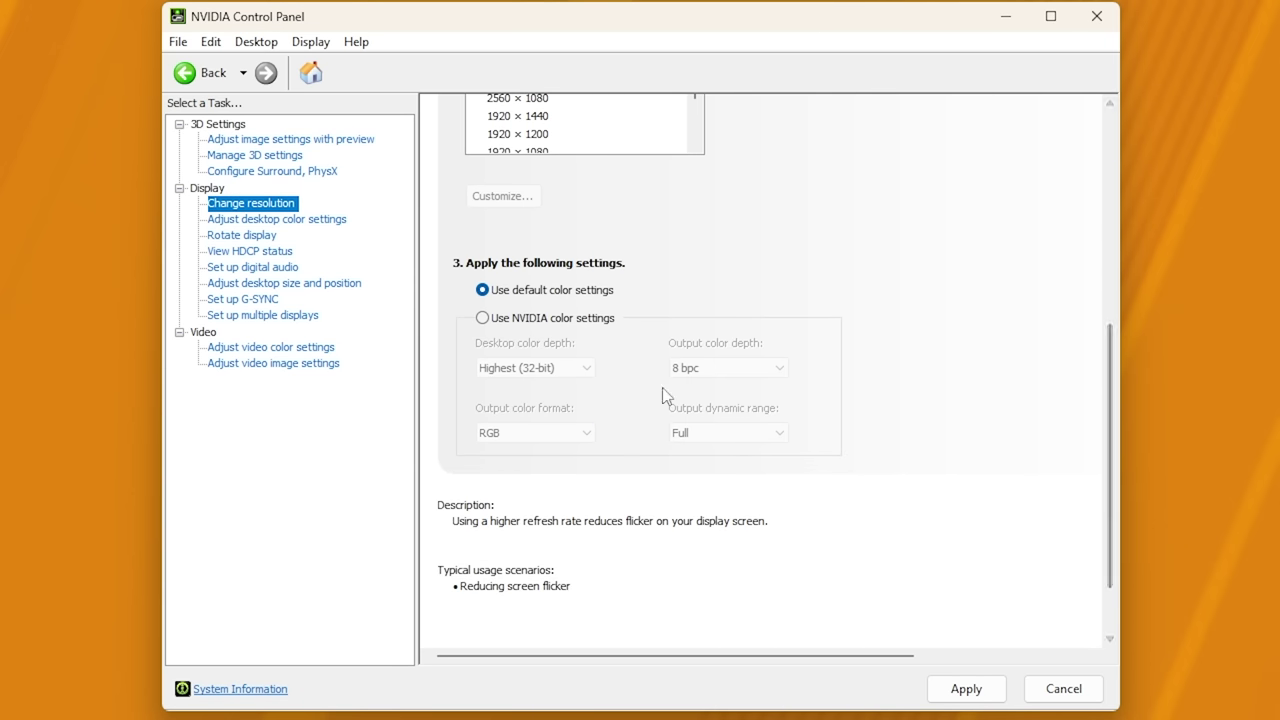
{"action": "left_click", "coordinate": [560, 322]}
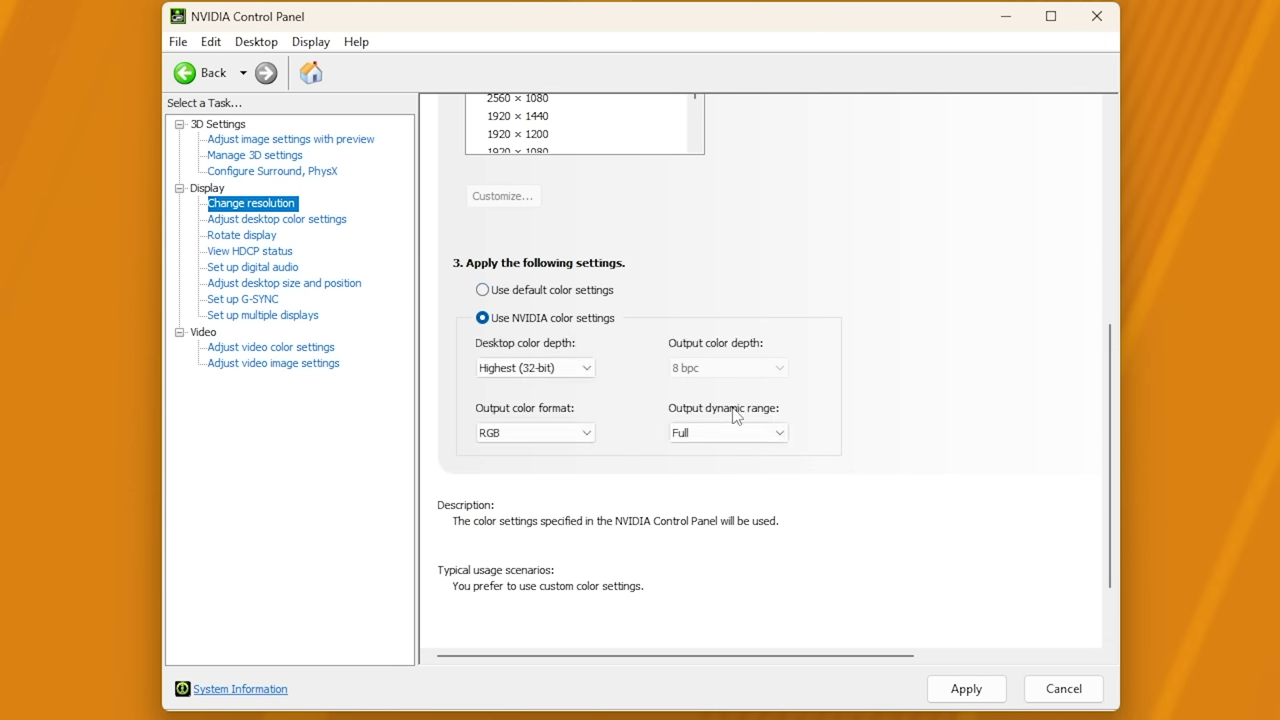
{"action": "left_click", "coordinate": [744, 436]}
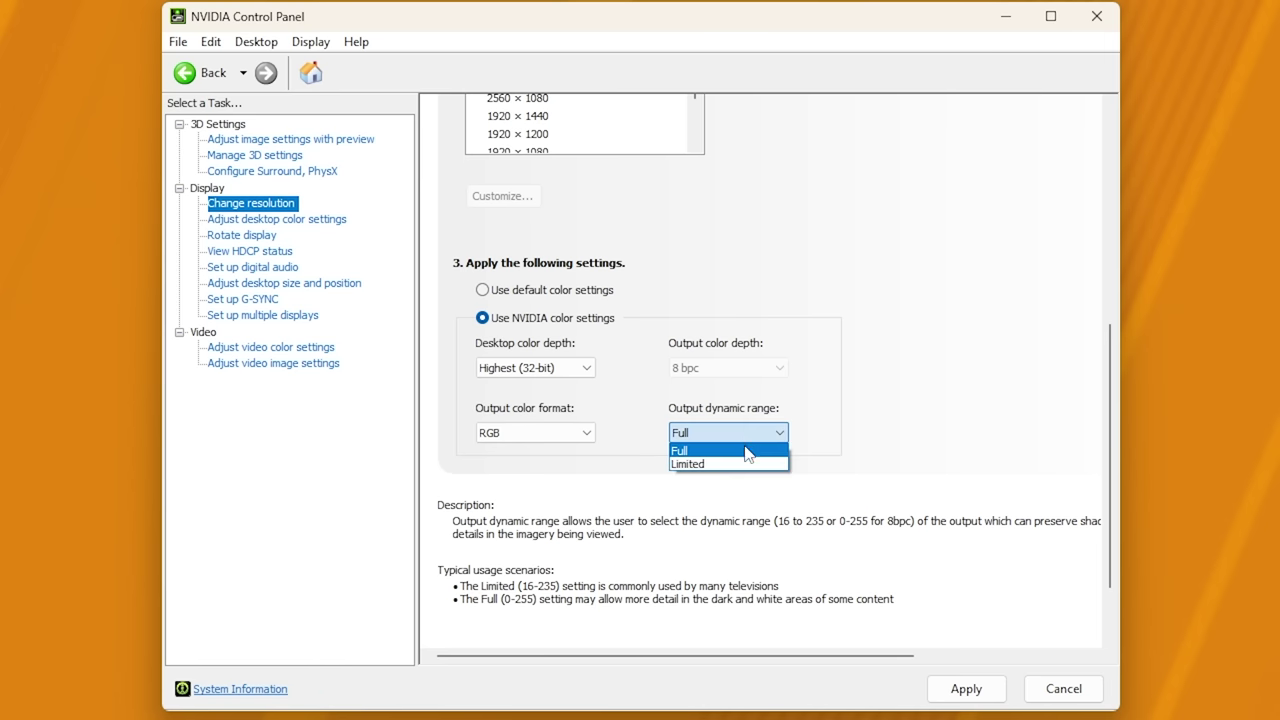
{"action": "left_click", "coordinate": [745, 451]}
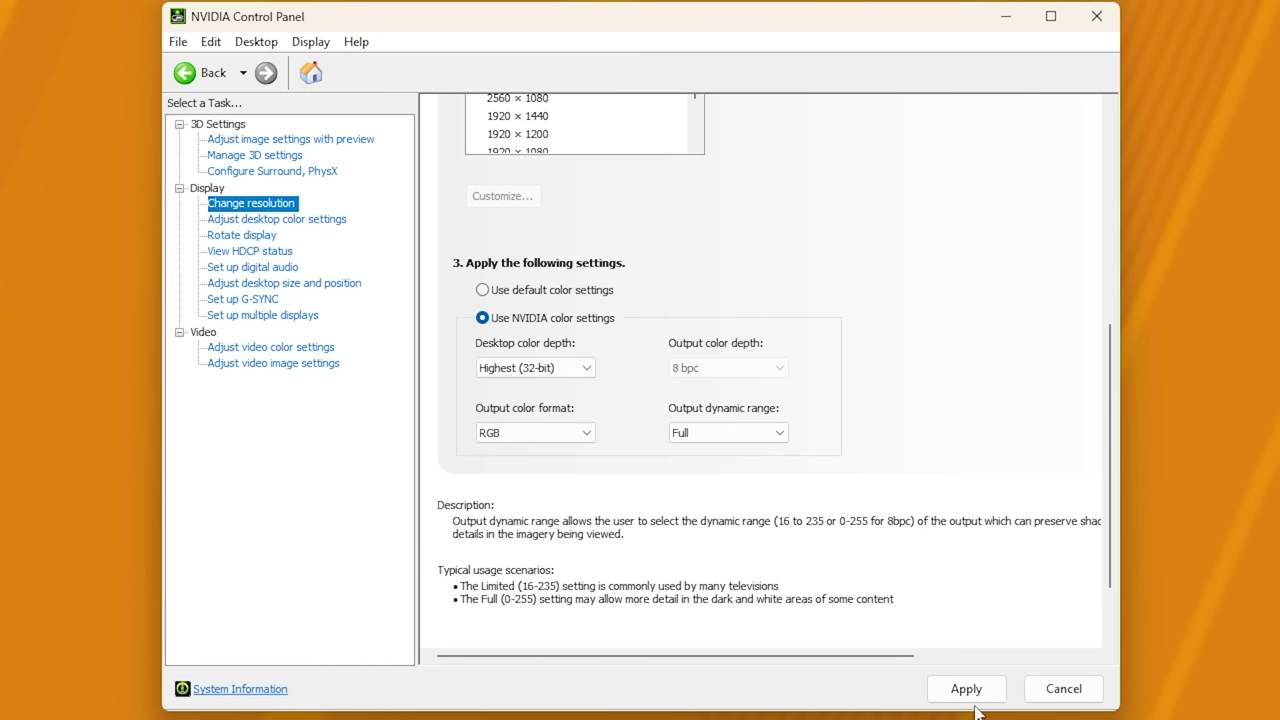
- Open Adjust desktop color settings and drag the Digital vibrance slider, which reads 50%
{"action": "left_click", "coordinate": [291, 220]}
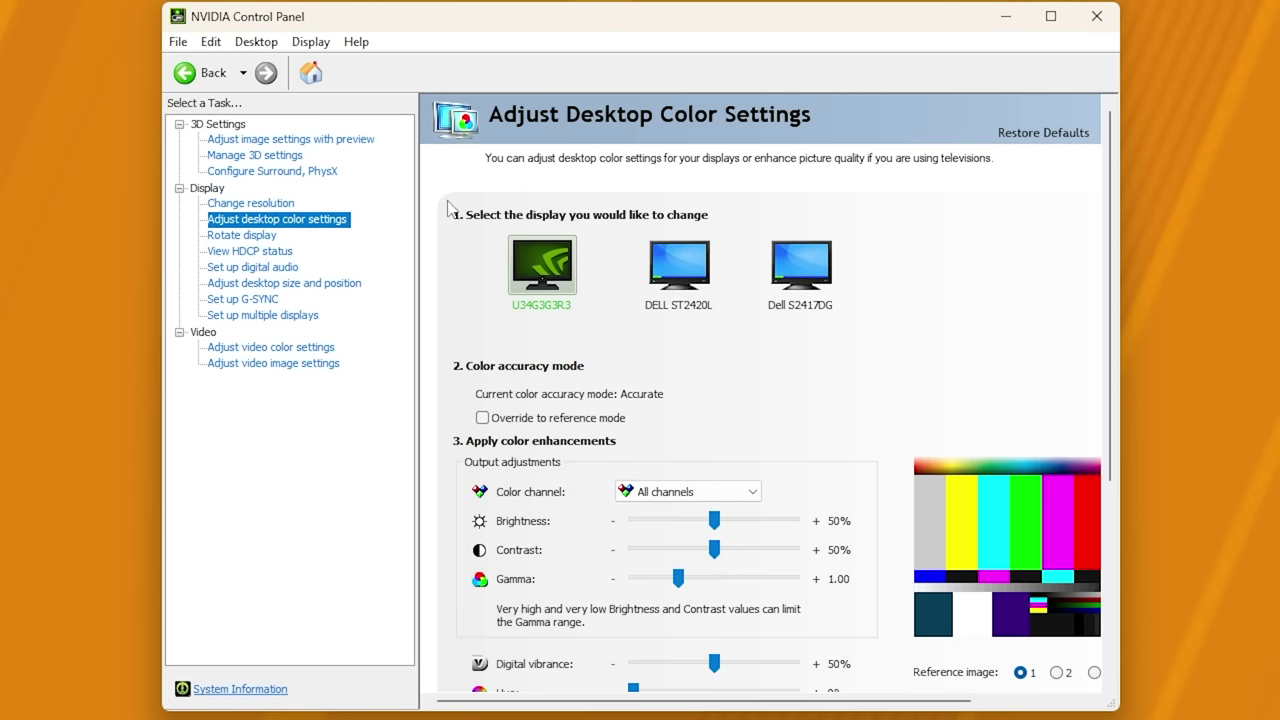
{"action": "scroll", "coordinate": [452, 308], "scroll_direction": "down", "scroll_amount": 1}
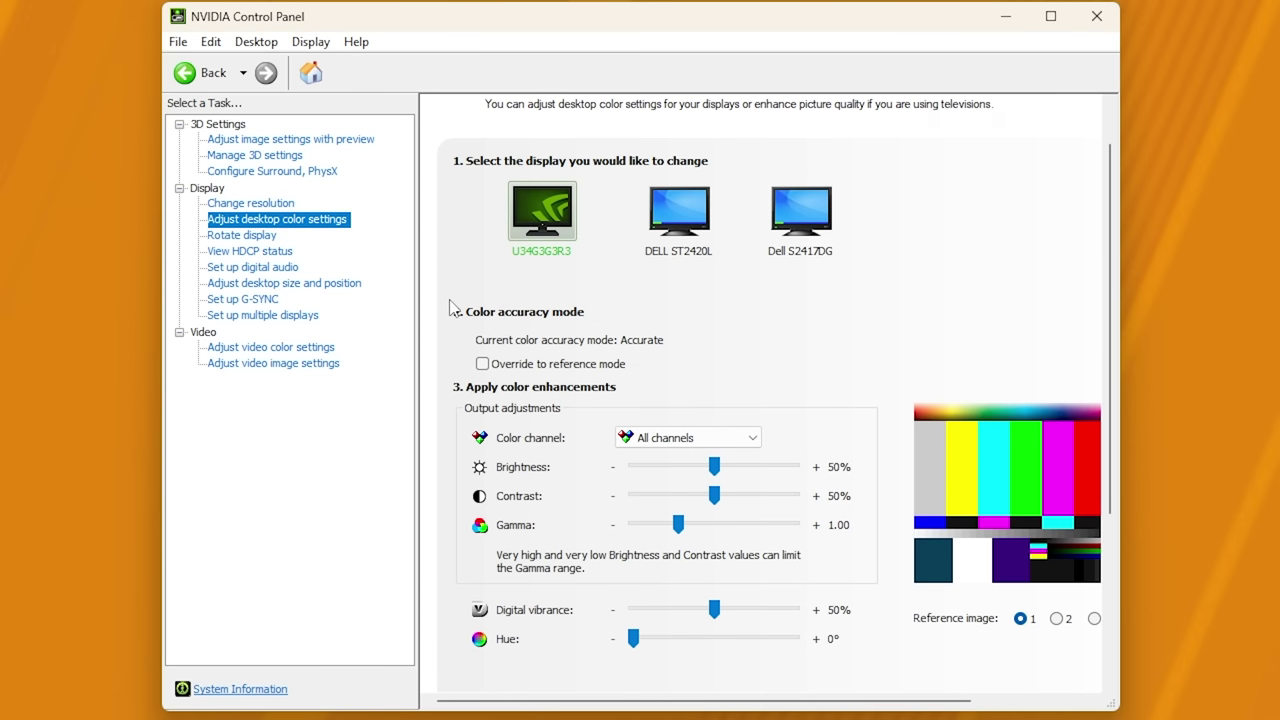
{"action": "scroll", "coordinate": [600, 552], "scroll_direction": "down", "scroll_amount": 2}
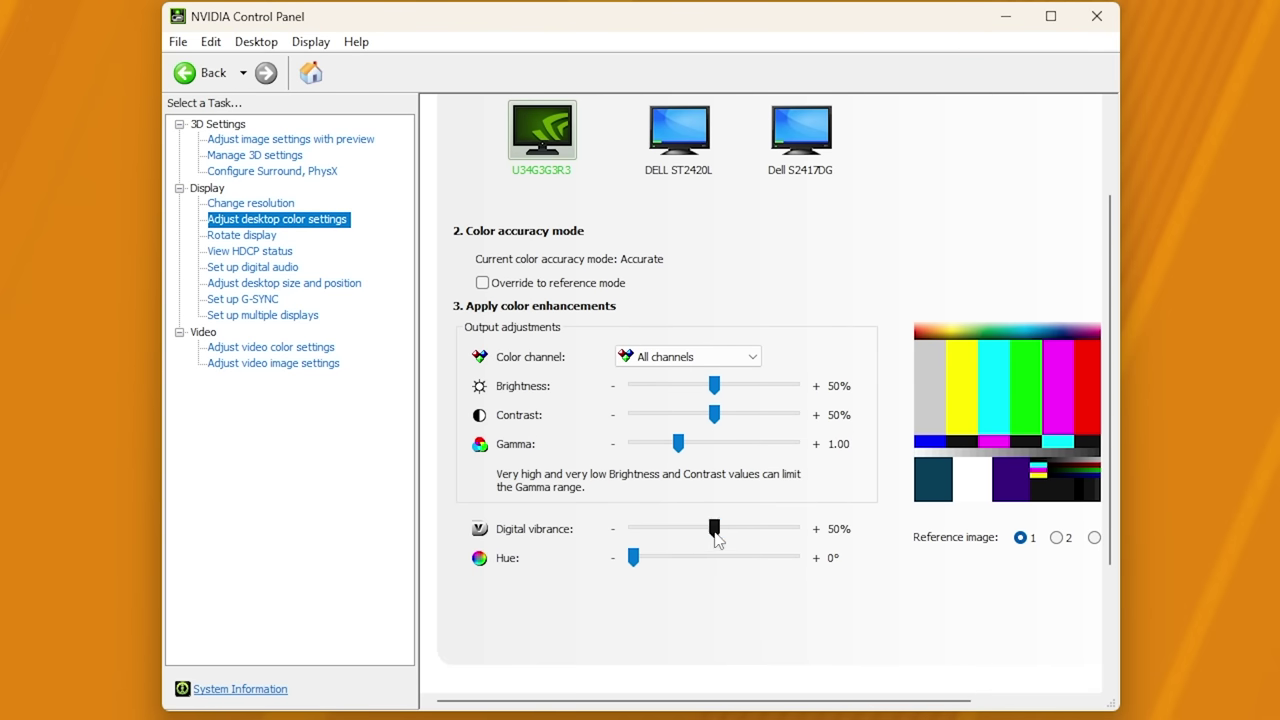
{"action": "left_click_drag", "start_coordinate": [716, 540], "coordinate": [755, 550]}
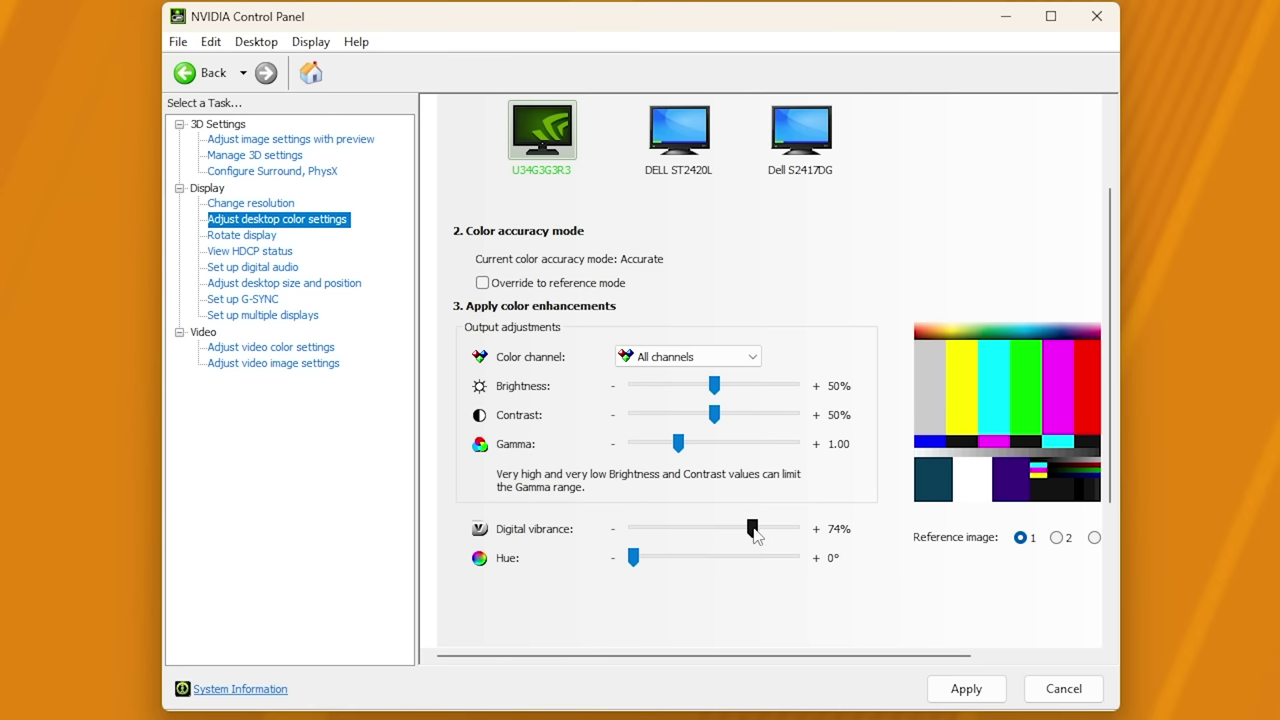
- Switch video colour to NVIDIA settings, raise saturation to 75%, apply, and close the panel
{"action": "left_click", "coordinate": [286, 350]}
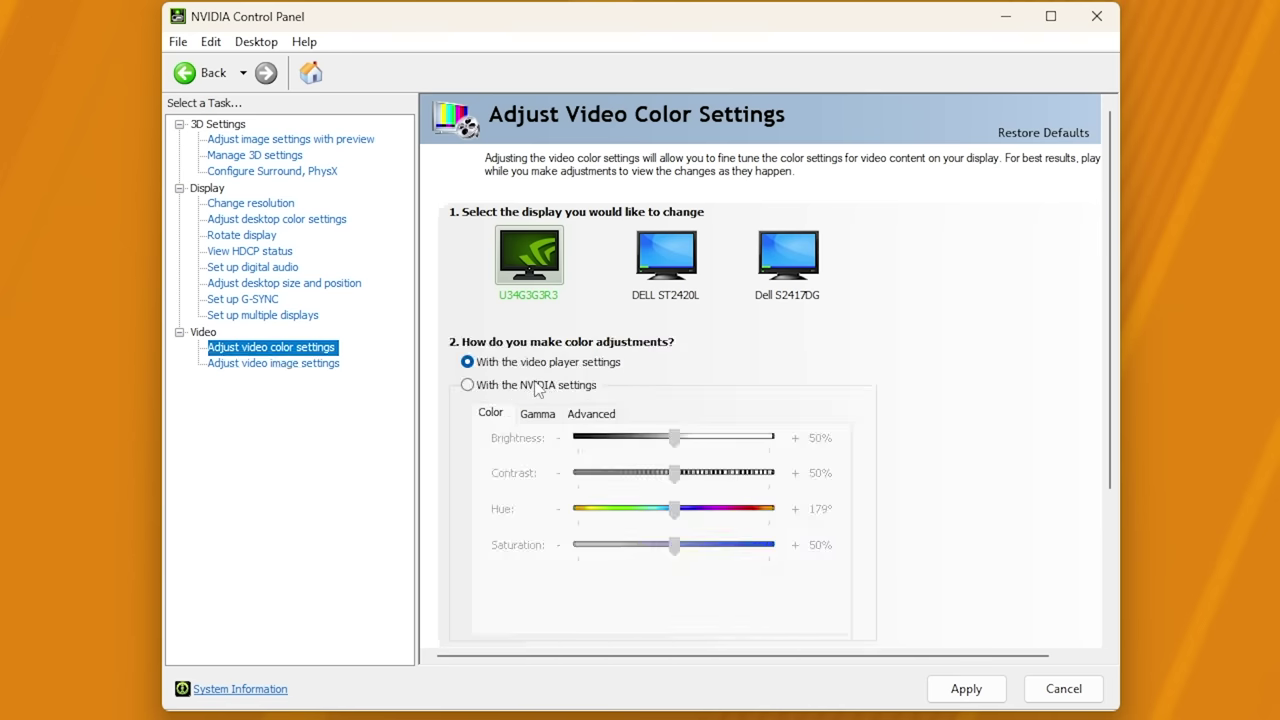
{"action": "left_click", "coordinate": [537, 390]}
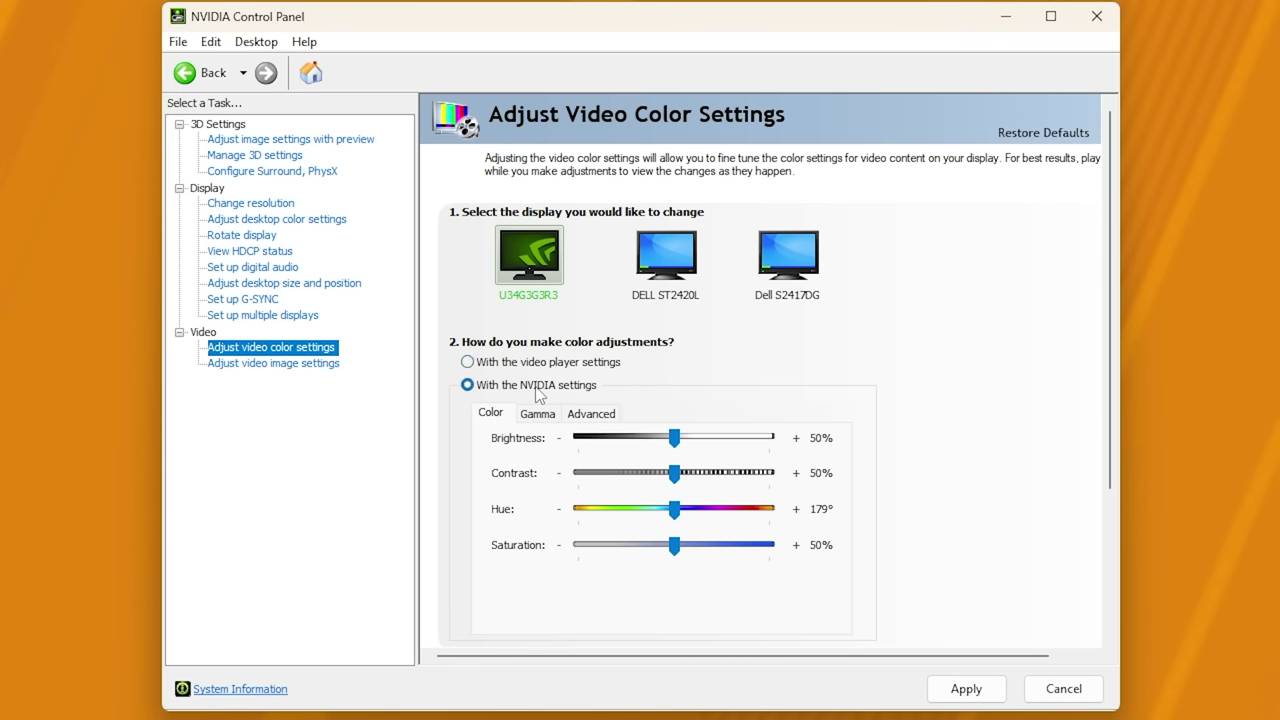
{"action": "left_click_drag", "start_coordinate": [675, 548], "coordinate": [724, 558]}
{"action": "left_click", "coordinate": [966, 689]}
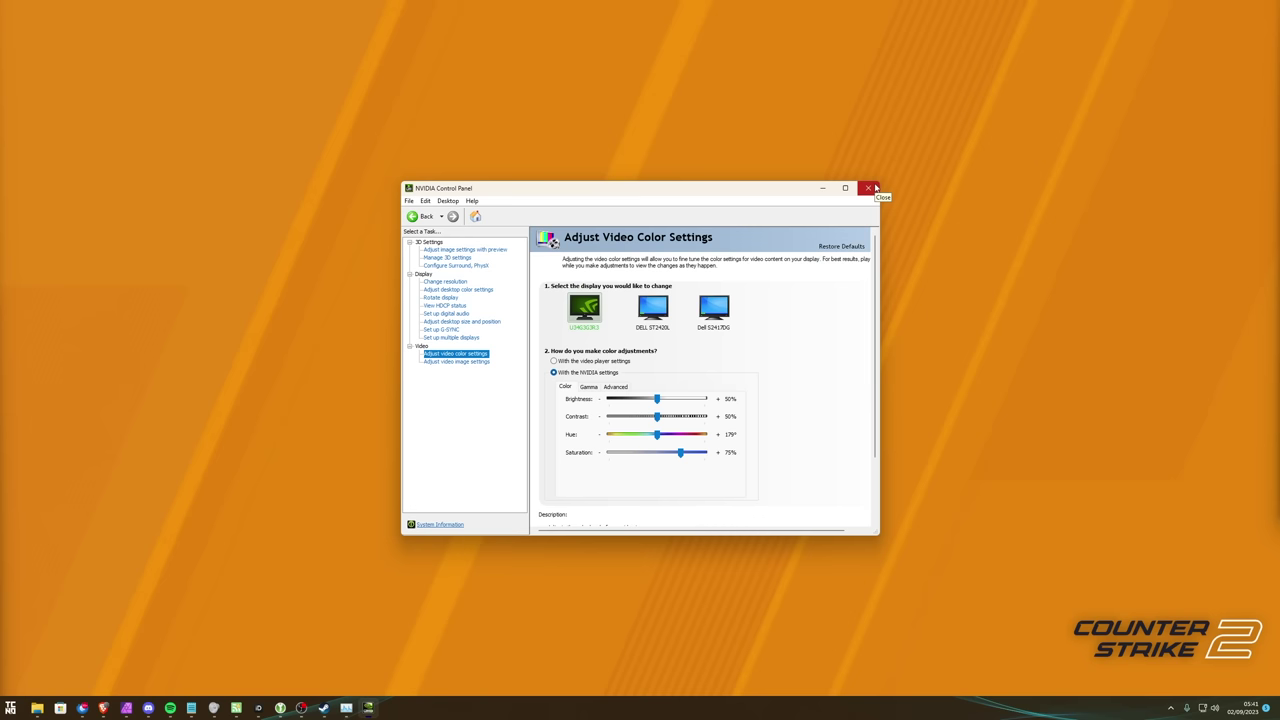
{"action": "left_click", "coordinate": [870, 188]}
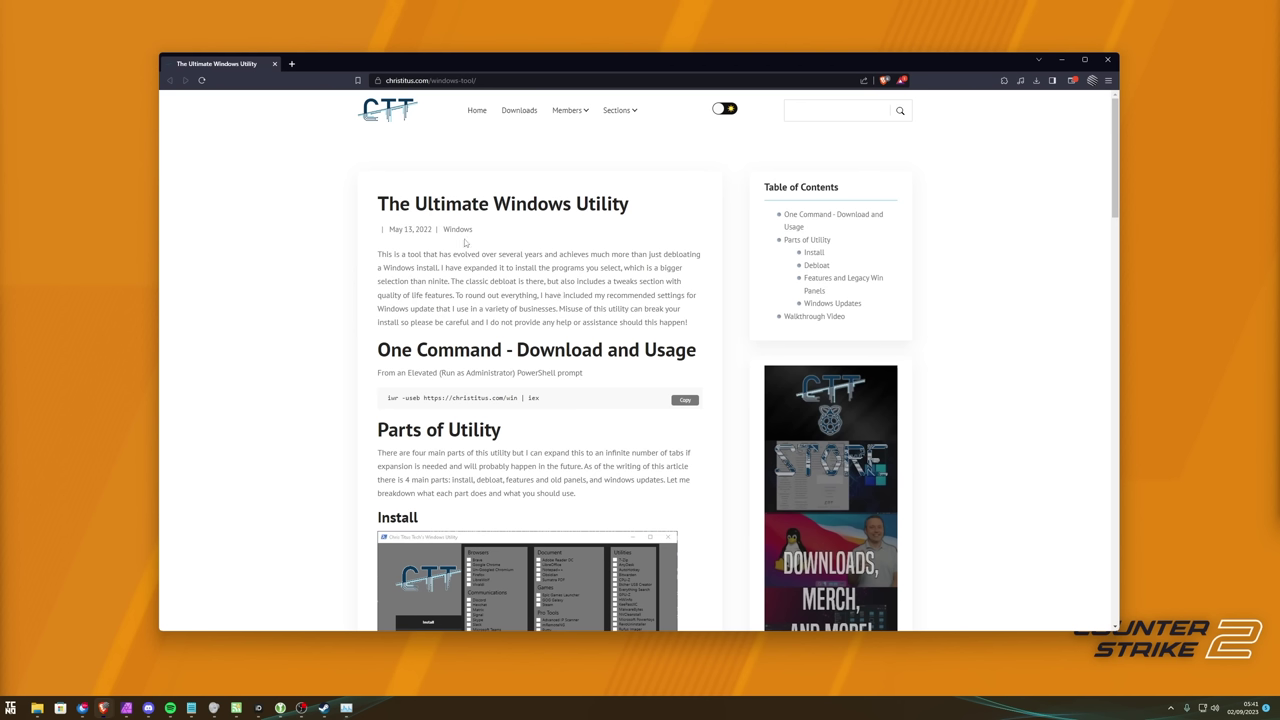
{"action": "left_click_drag", "start_coordinate": [432, 203], "coordinate": [670, 197]}
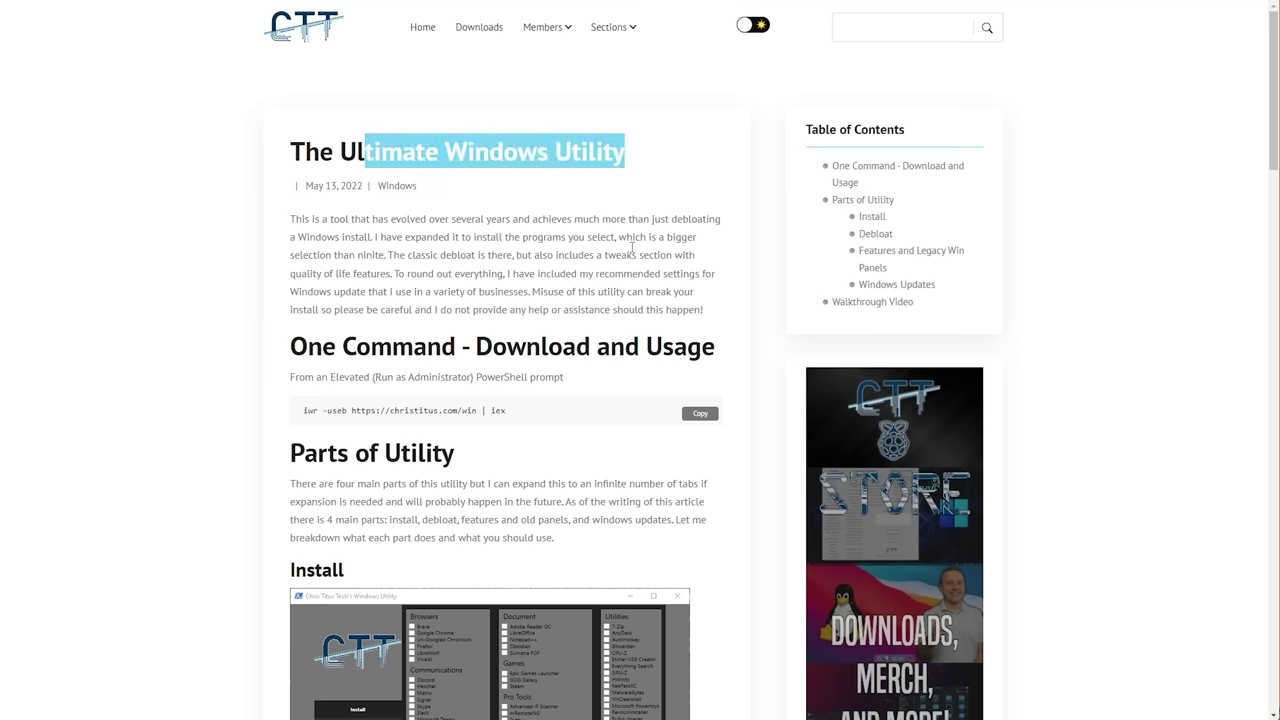
{"action": "left_click", "coordinate": [700, 413]}
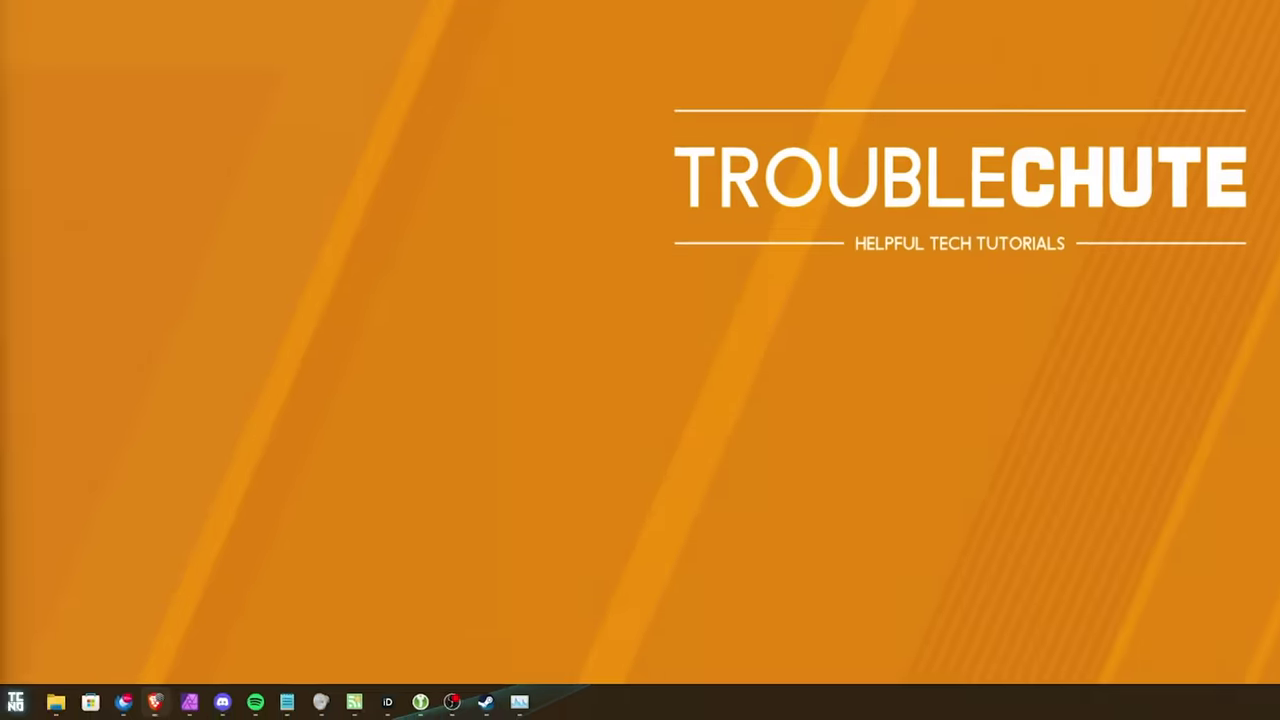
- Launch Windows Terminal as administrator and paste the iwr download command at the prompt
{"action": "key", "text": "super"}
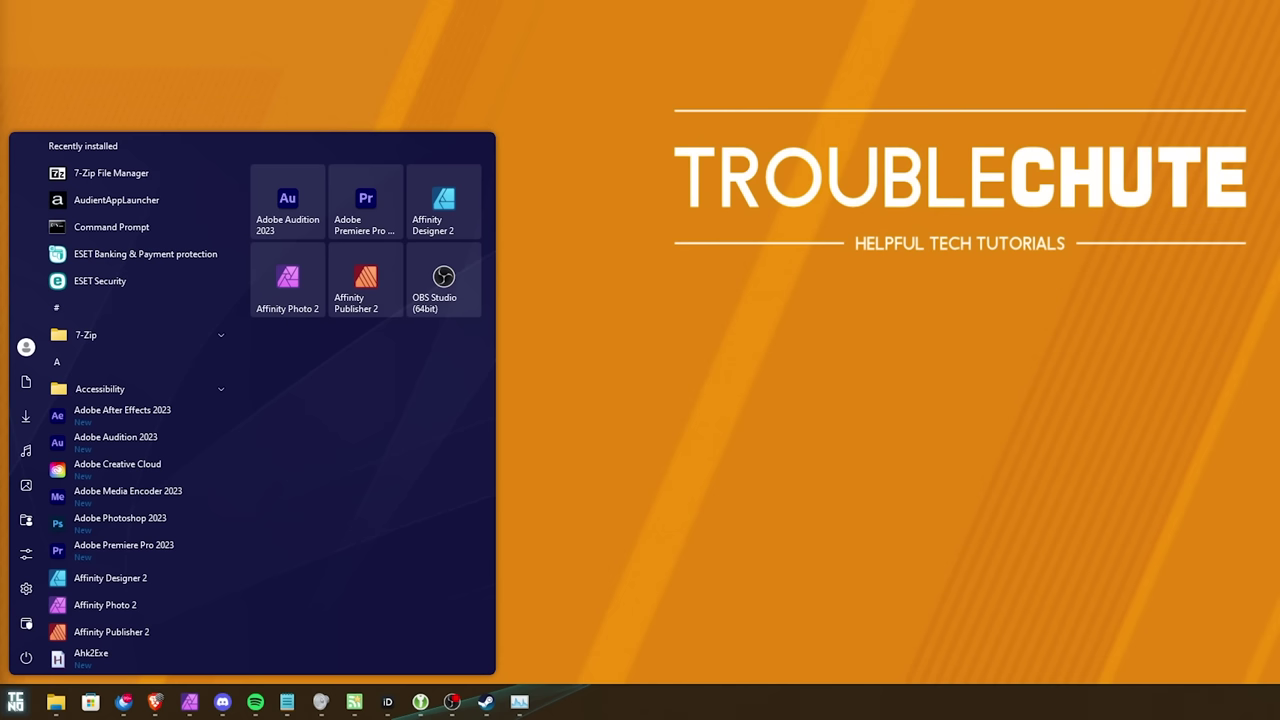
{"action": "type", "text": "termin"}
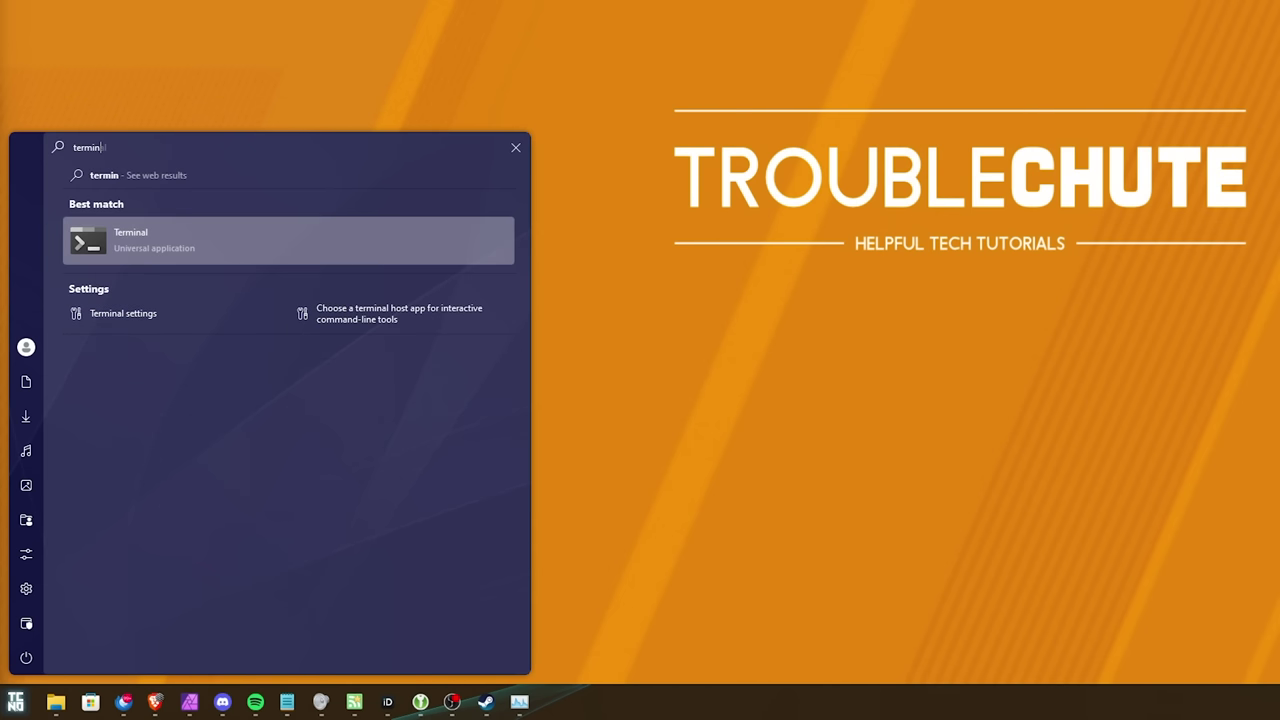
{"action": "right_click", "coordinate": [262, 238]}
{"action": "left_click", "coordinate": [367, 278]}
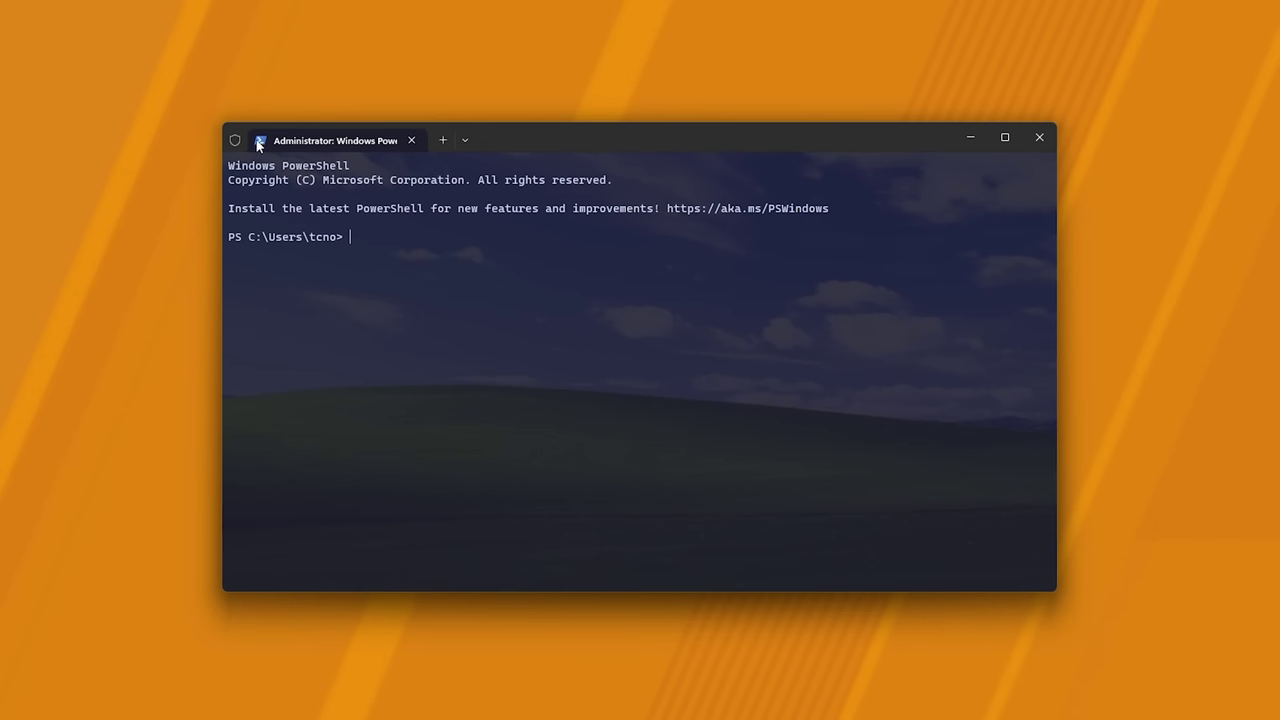
{"action": "left_click", "coordinate": [466, 141]}
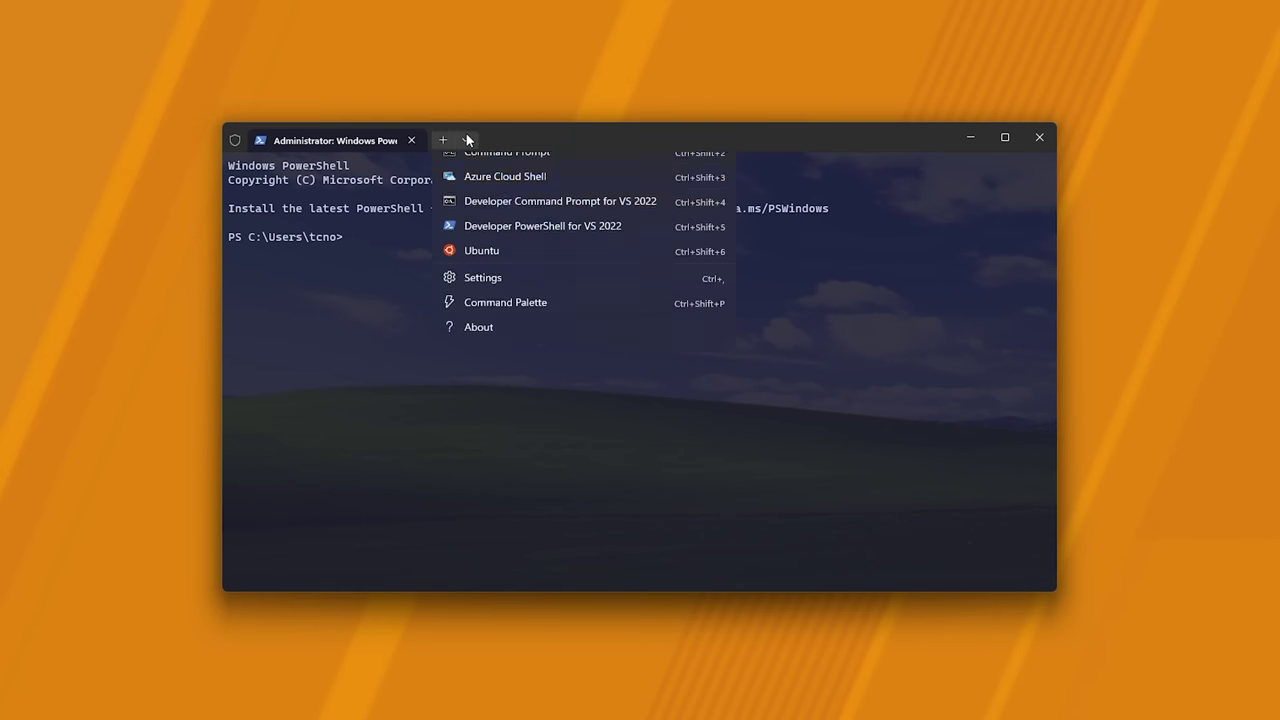
{"action": "left_click", "coordinate": [352, 285]}
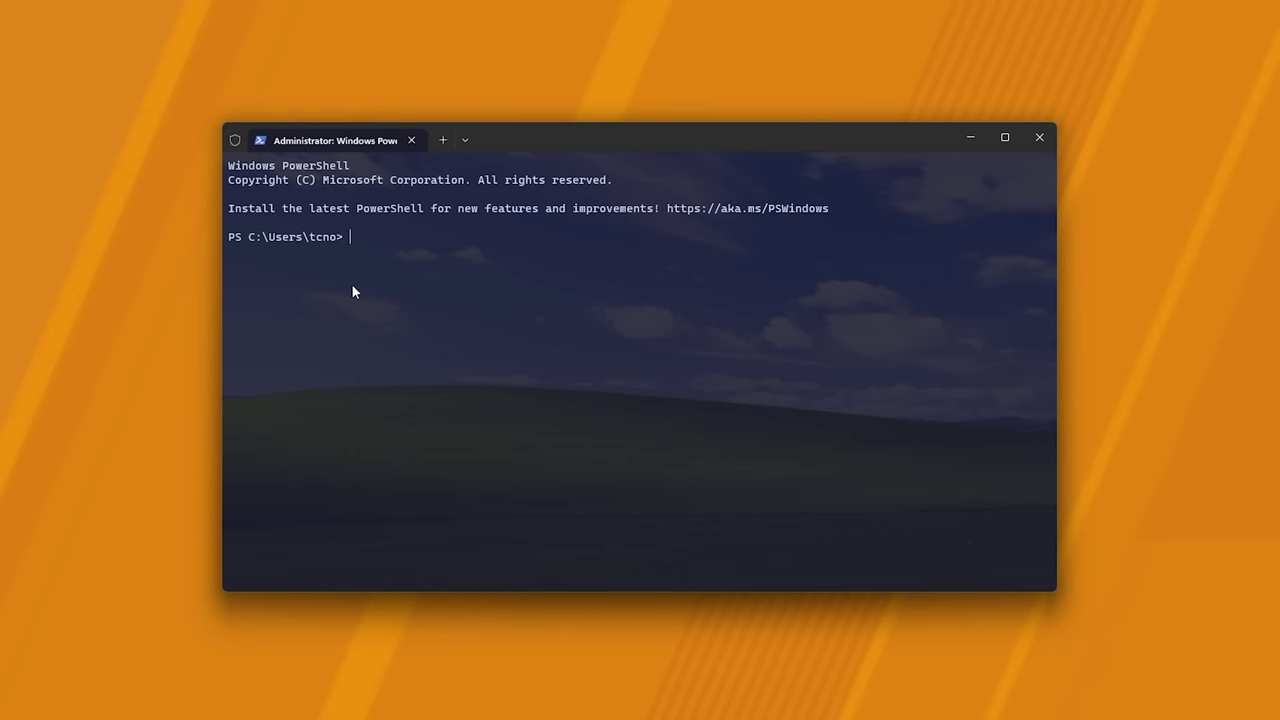
{"action": "key", "text": "ctrl+v"}
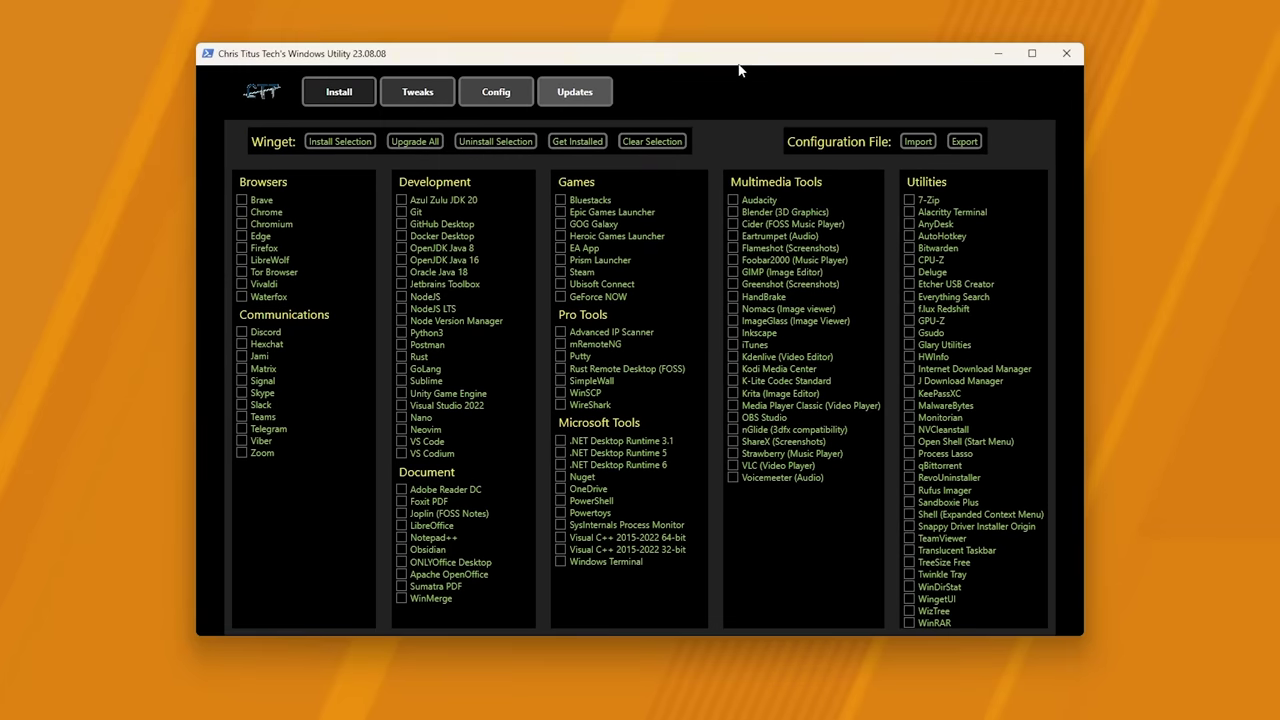
- Select the Desktop recommended tweaks on the Tweaks page, run them, and confirm completion
{"action": "left_click", "coordinate": [434, 96]}
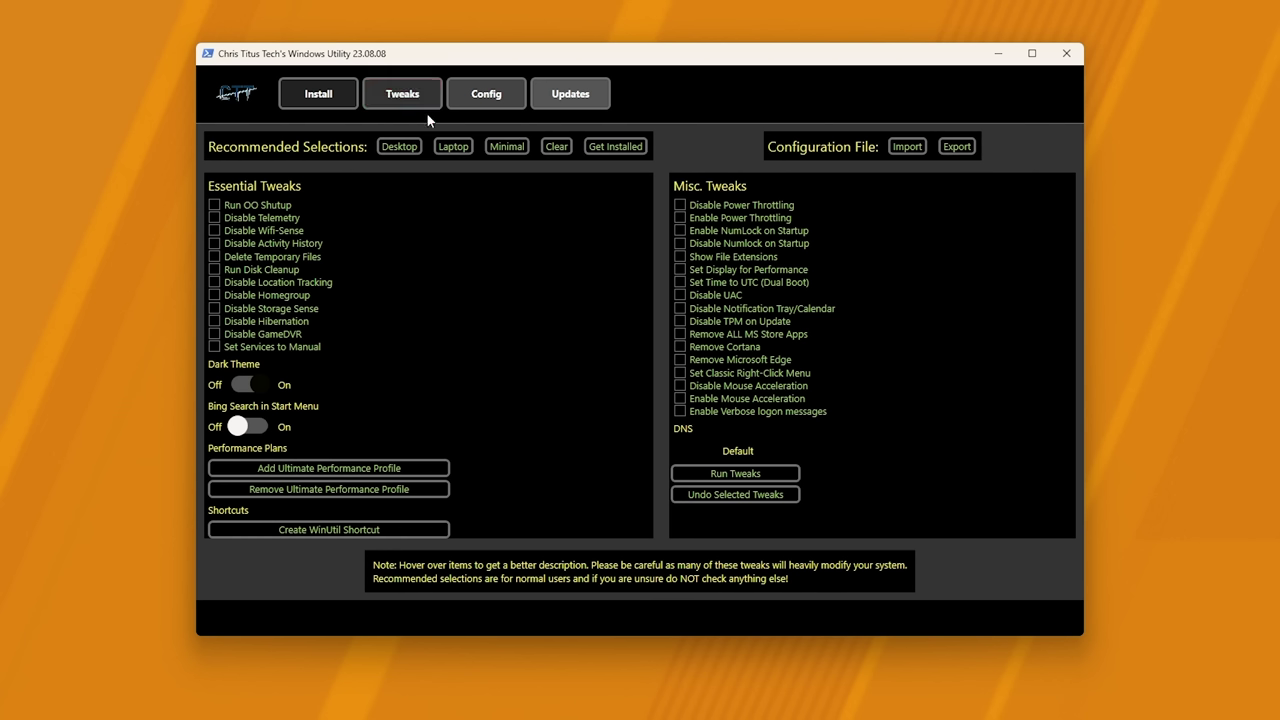
{"action": "left_click", "coordinate": [416, 147]}
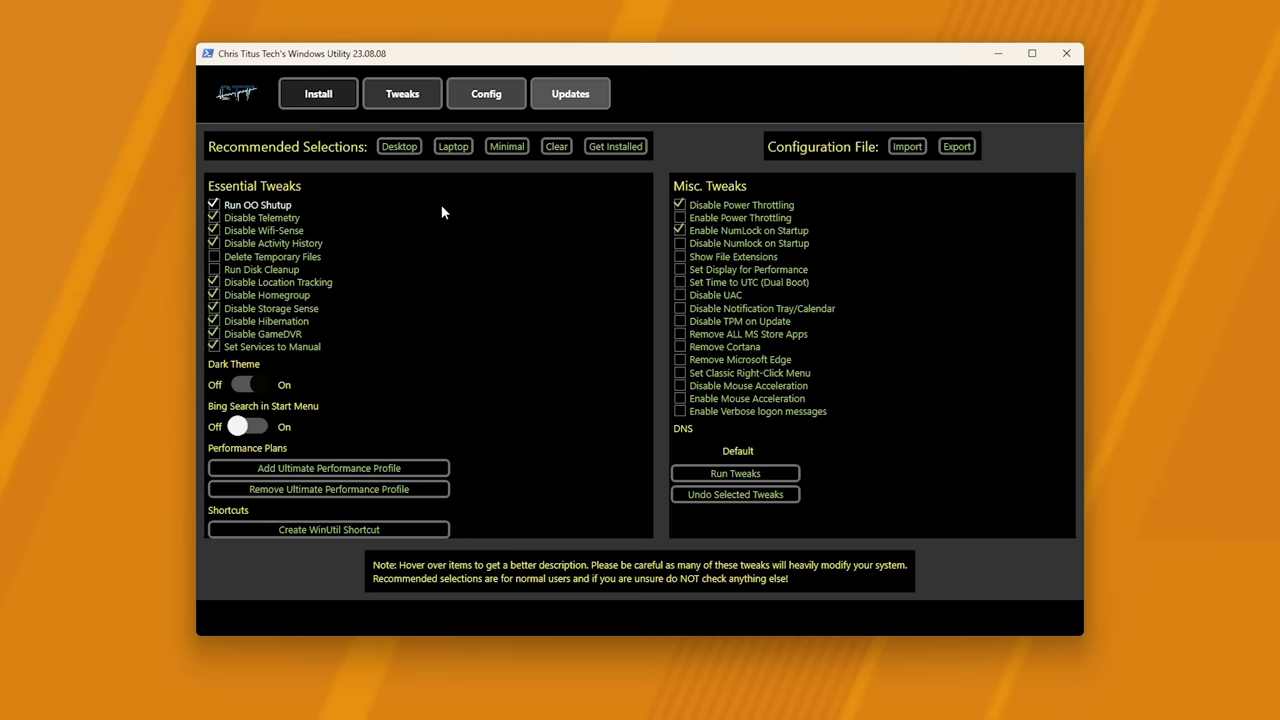
{"action": "mouse_move", "coordinate": [443, 211]}
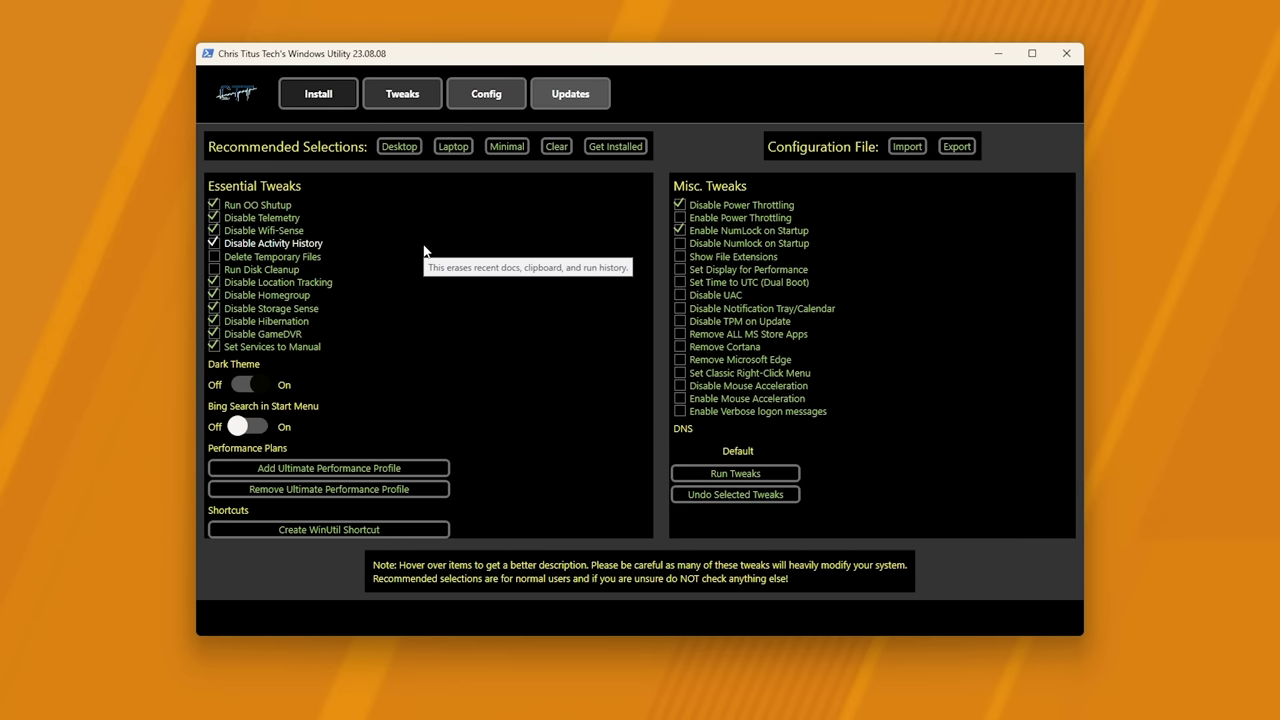
{"action": "left_click", "coordinate": [739, 471]}
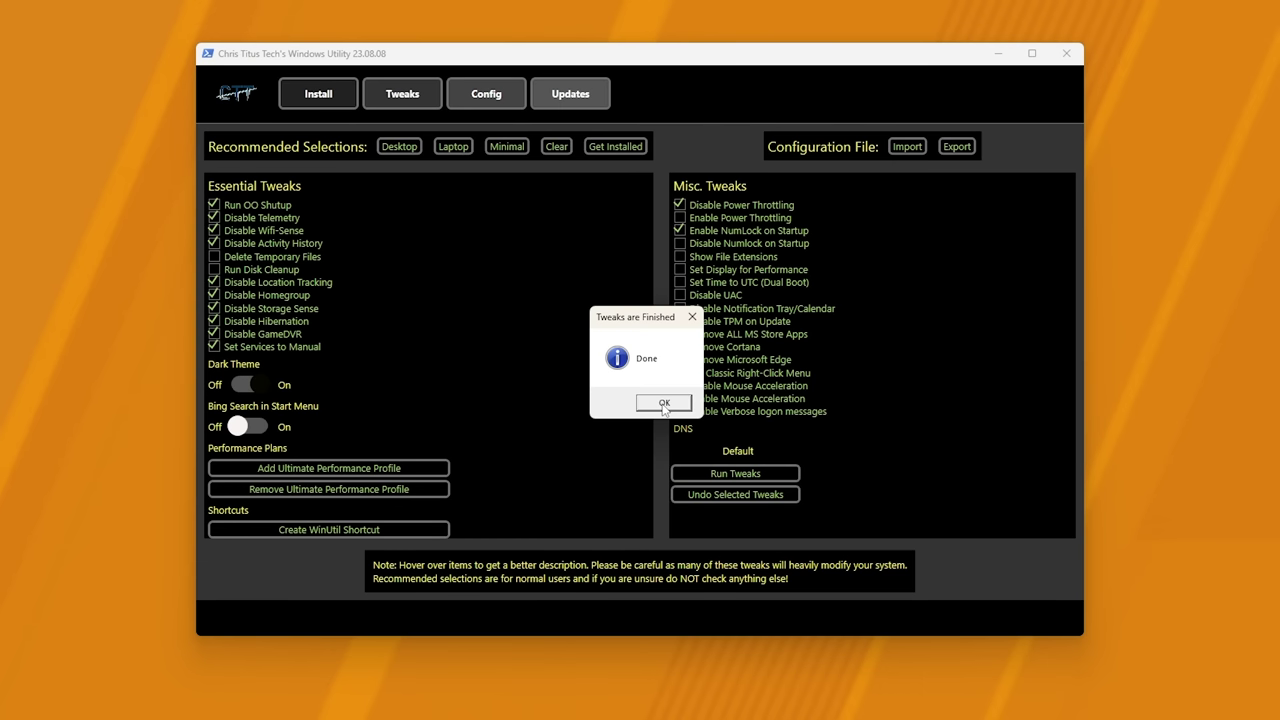
{"action": "left_click", "coordinate": [661, 402]}
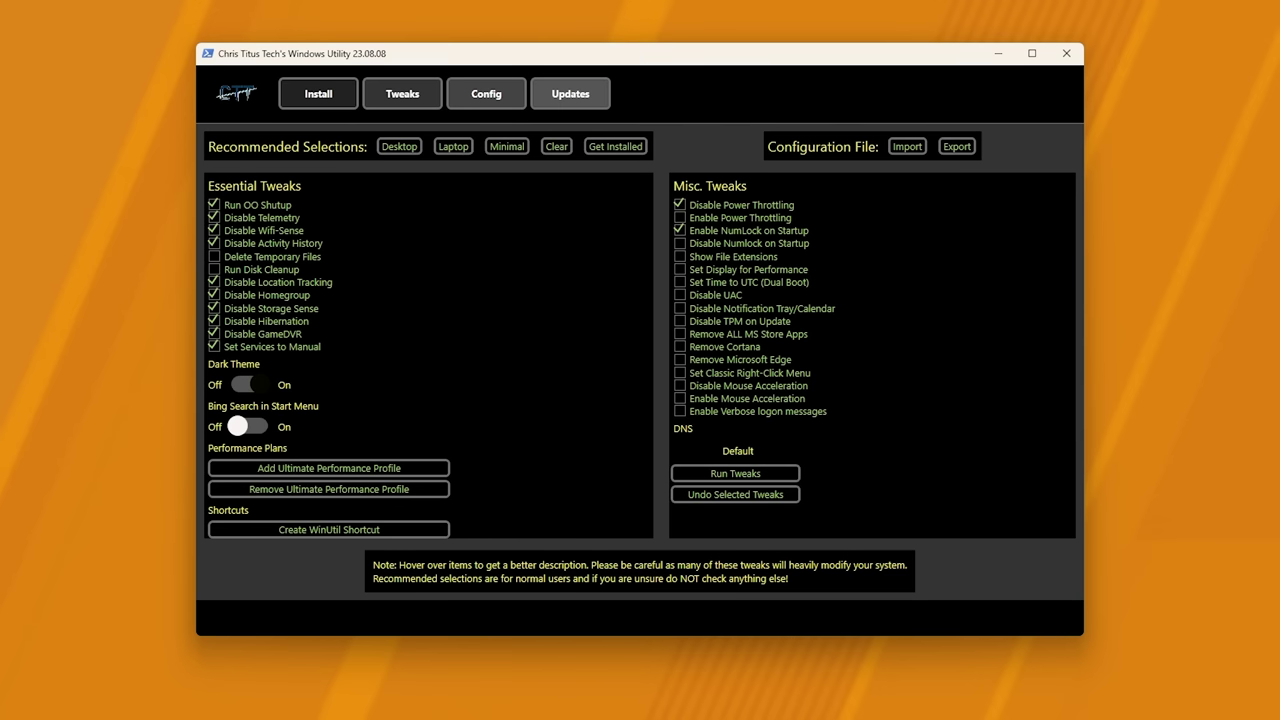
{"action": "scroll", "coordinate": [494, 307], "scroll_direction": "up", "scroll_amount": 5}
{"action": "scroll", "coordinate": [494, 315], "scroll_direction": "up", "scroll_amount": 20}
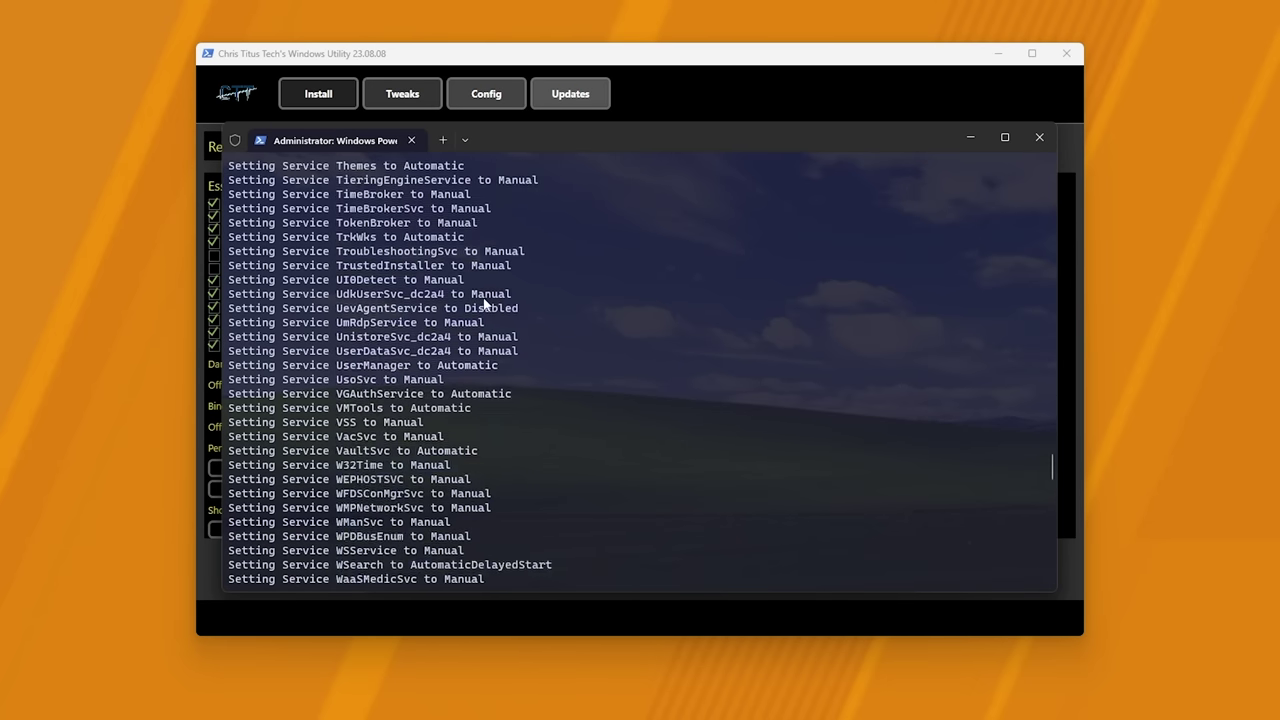
{"action": "scroll", "coordinate": [462, 340], "scroll_direction": "down", "scroll_amount": 20}
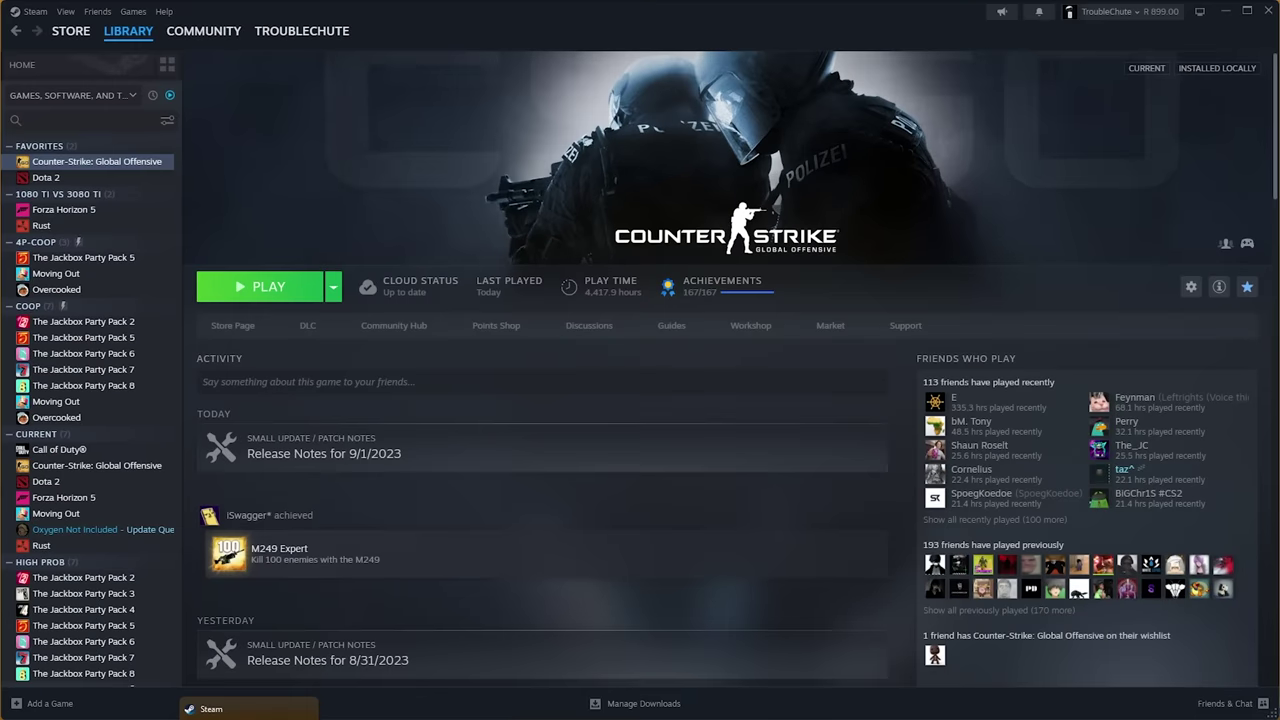
- Copy the '-novid -tickrate 128 -high -threads 6…' launch options from CS:GO's Properties into Notepad
{"action": "right_click", "coordinate": [104, 164]}
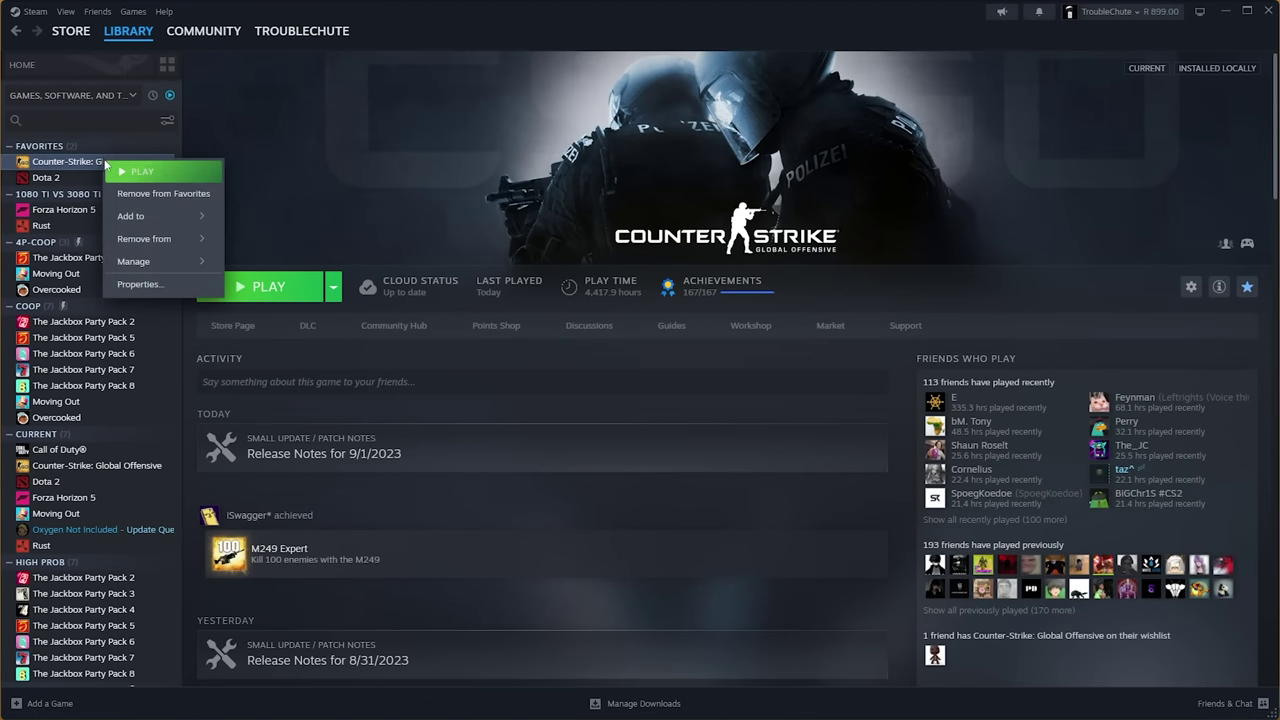
{"action": "left_click", "coordinate": [150, 284]}
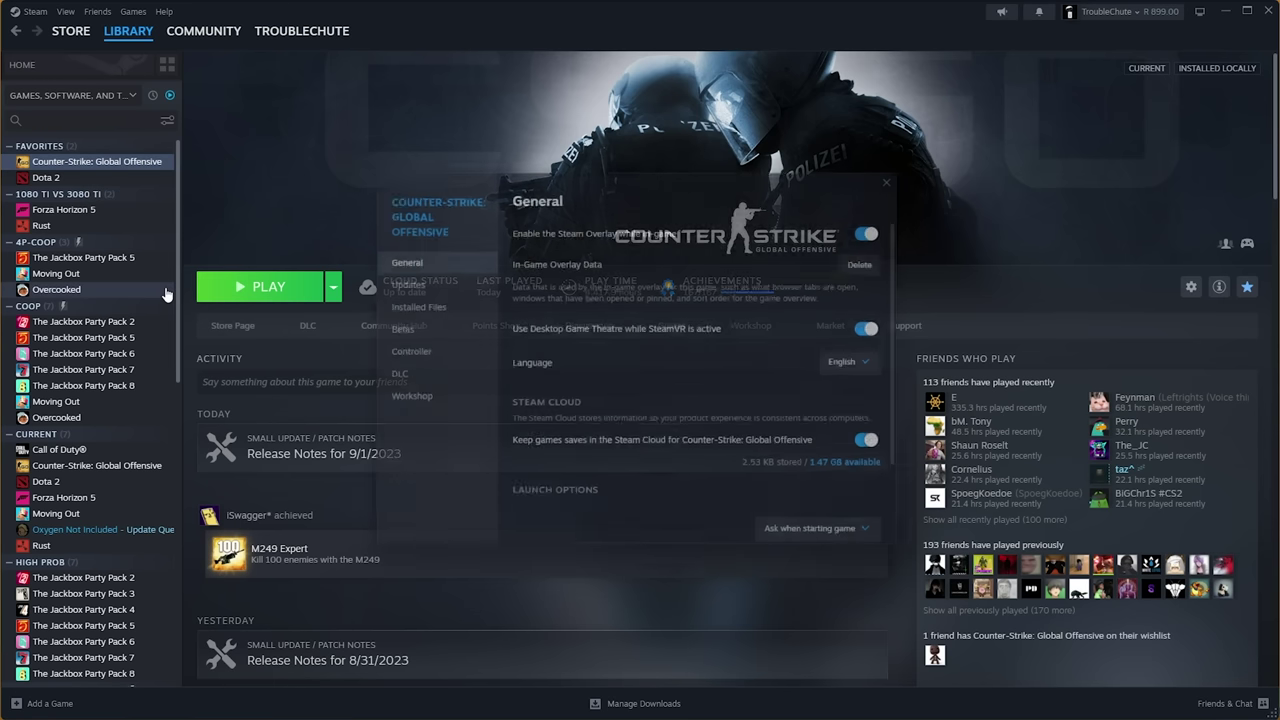
{"action": "scroll", "coordinate": [600, 332], "scroll_direction": "down", "scroll_amount": 2}
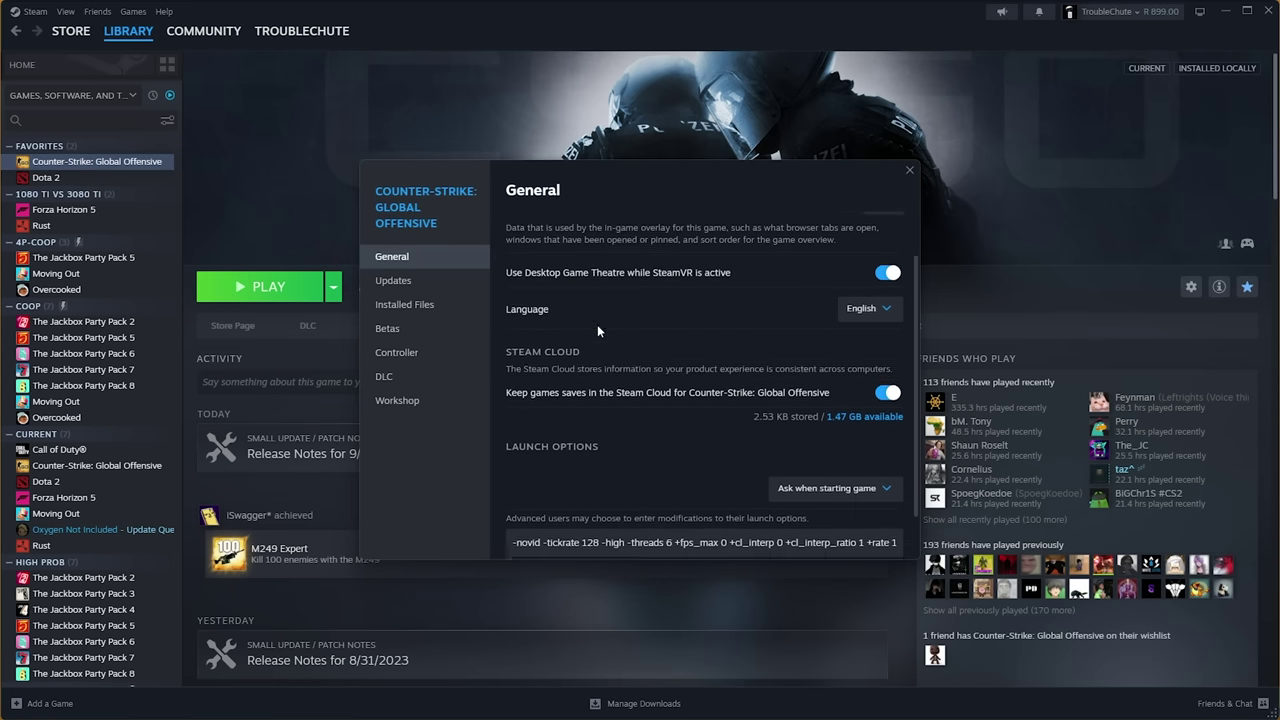
{"action": "left_click", "coordinate": [608, 489]}
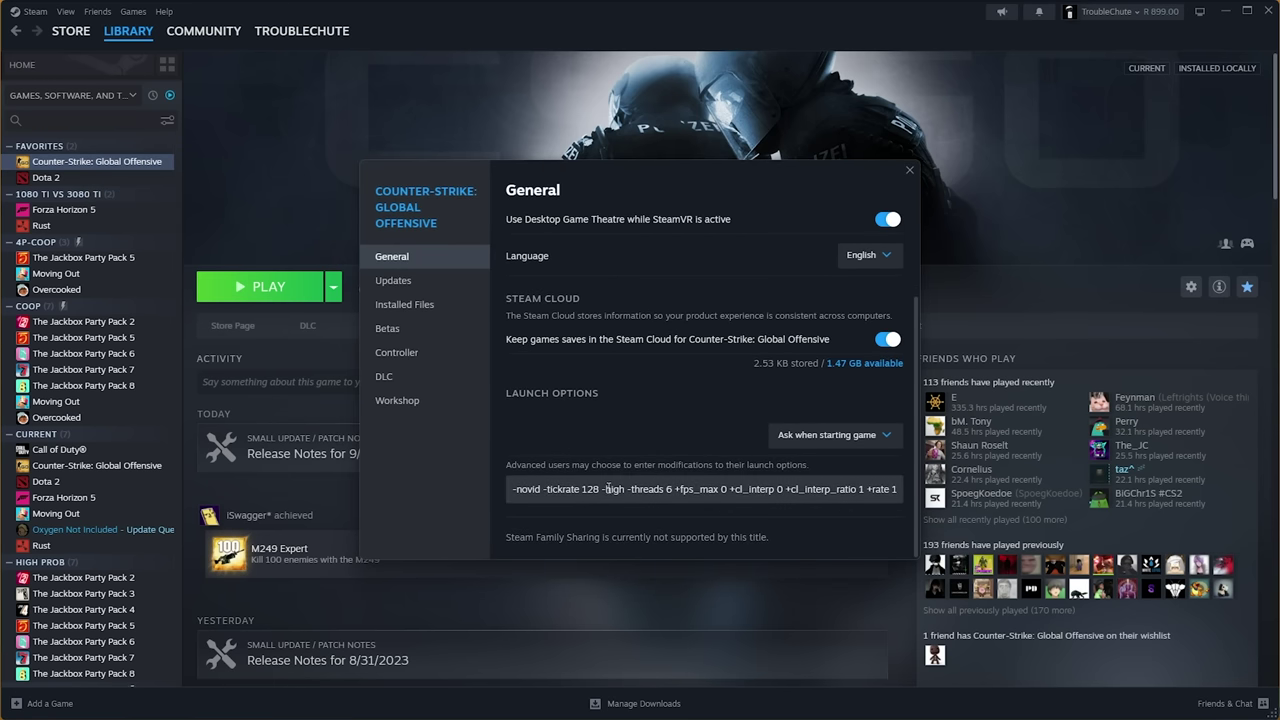
{"action": "key", "text": "ctrl+a"}
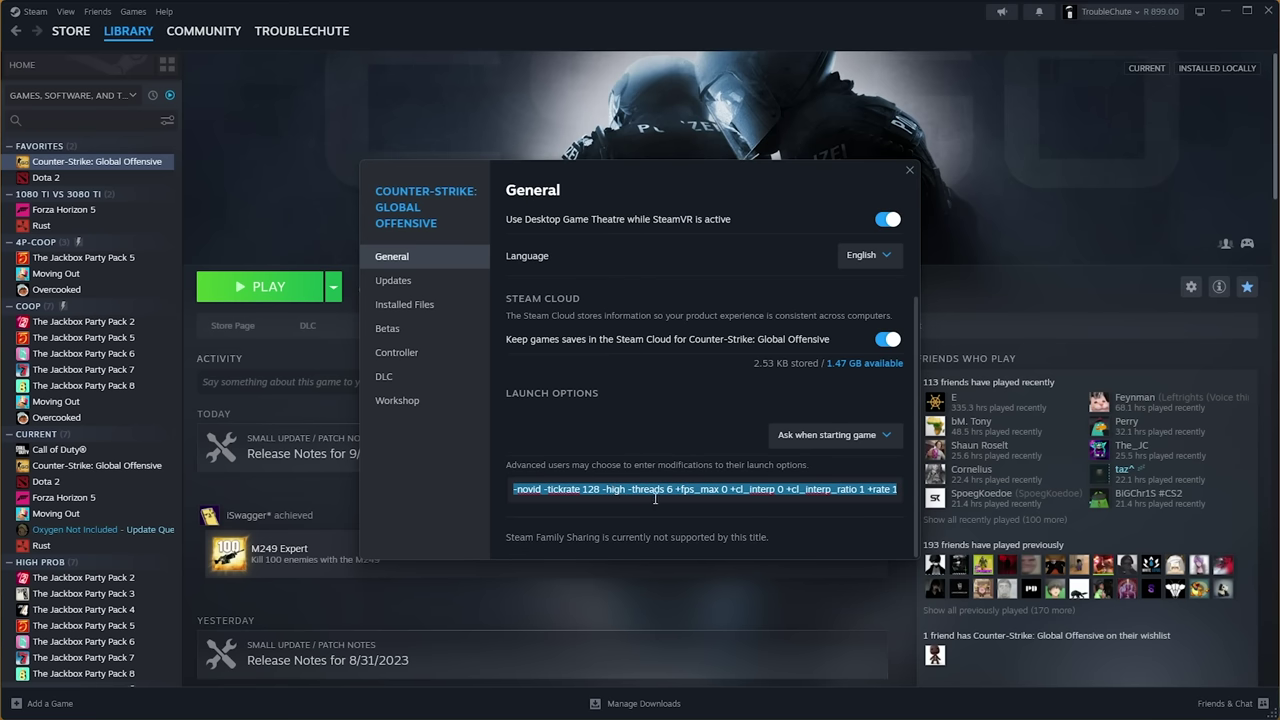
{"action": "key", "text": "ctrl+c"}
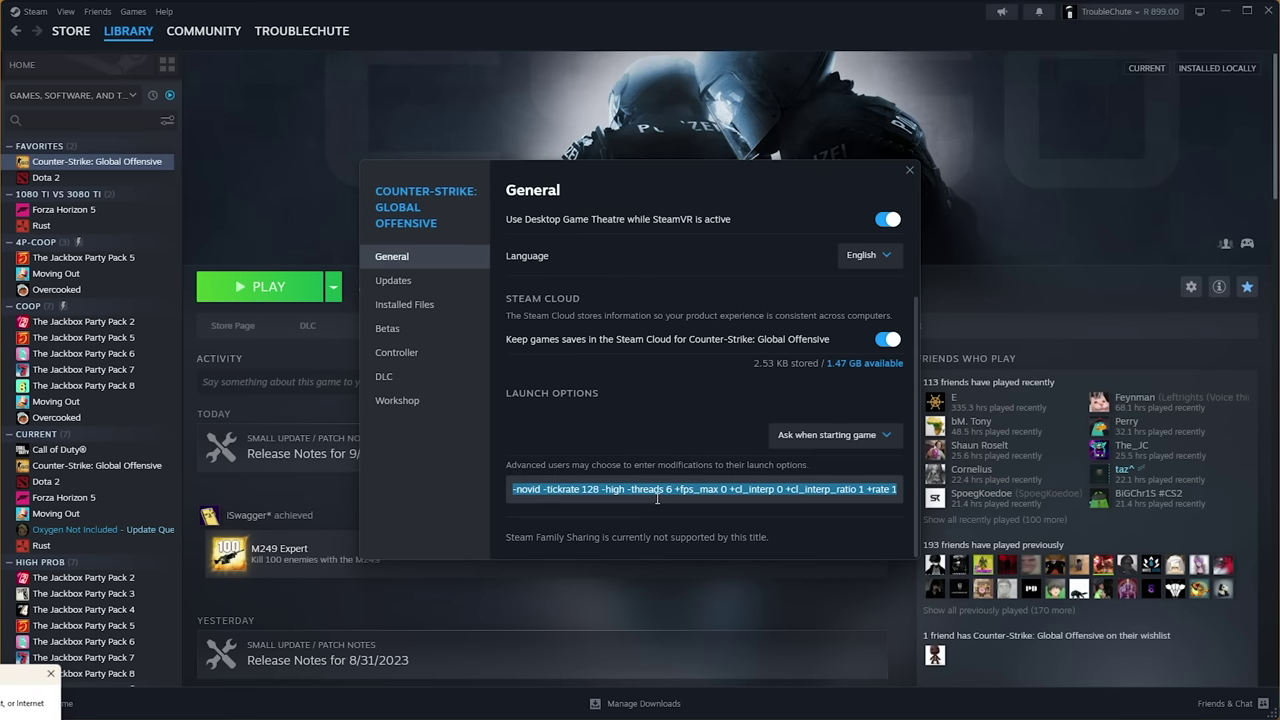
{"action": "key", "text": "ctrl+v"}
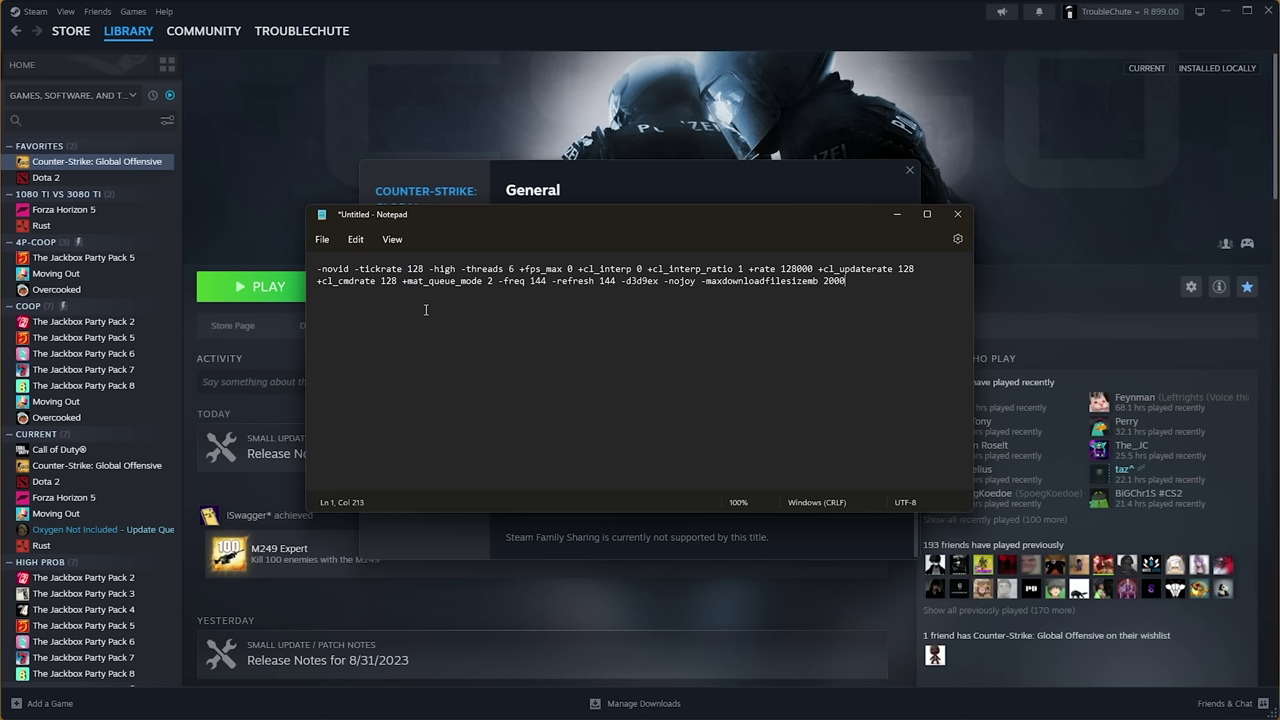
- Highlight the -novid, -high, cl_interp and -freq/-refresh options while reviewing them
{"action": "double_click", "coordinate": [352, 268]}
{"action": "left_click_drag", "start_coordinate": [424, 268], "coordinate": [573, 269]}
{"action": "left_click_drag", "start_coordinate": [583, 260], "coordinate": [397, 283]}
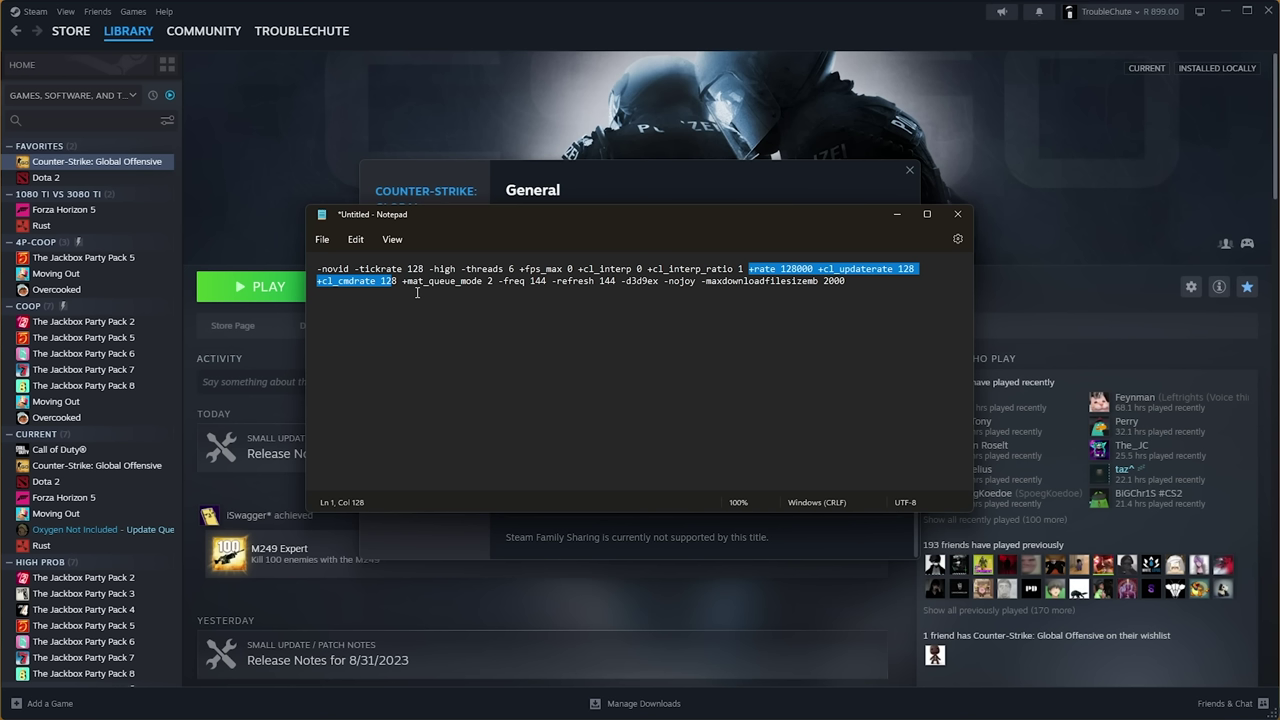
{"action": "left_click_drag", "start_coordinate": [498, 283], "coordinate": [619, 281]}
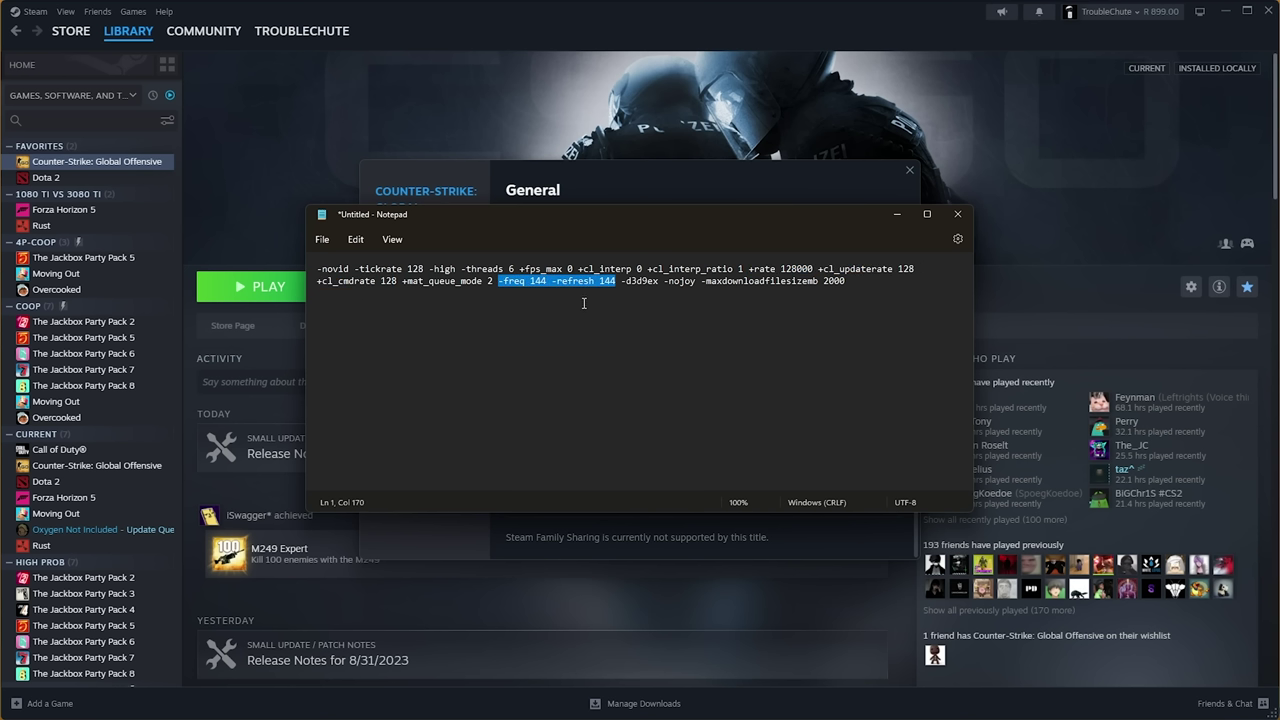
- Change the -freq and -refresh values from 144 to 165 and remove the extra space before -d3d9ex
{"action": "double_click", "coordinate": [540, 281]}
{"action": "type", "text": "16"}
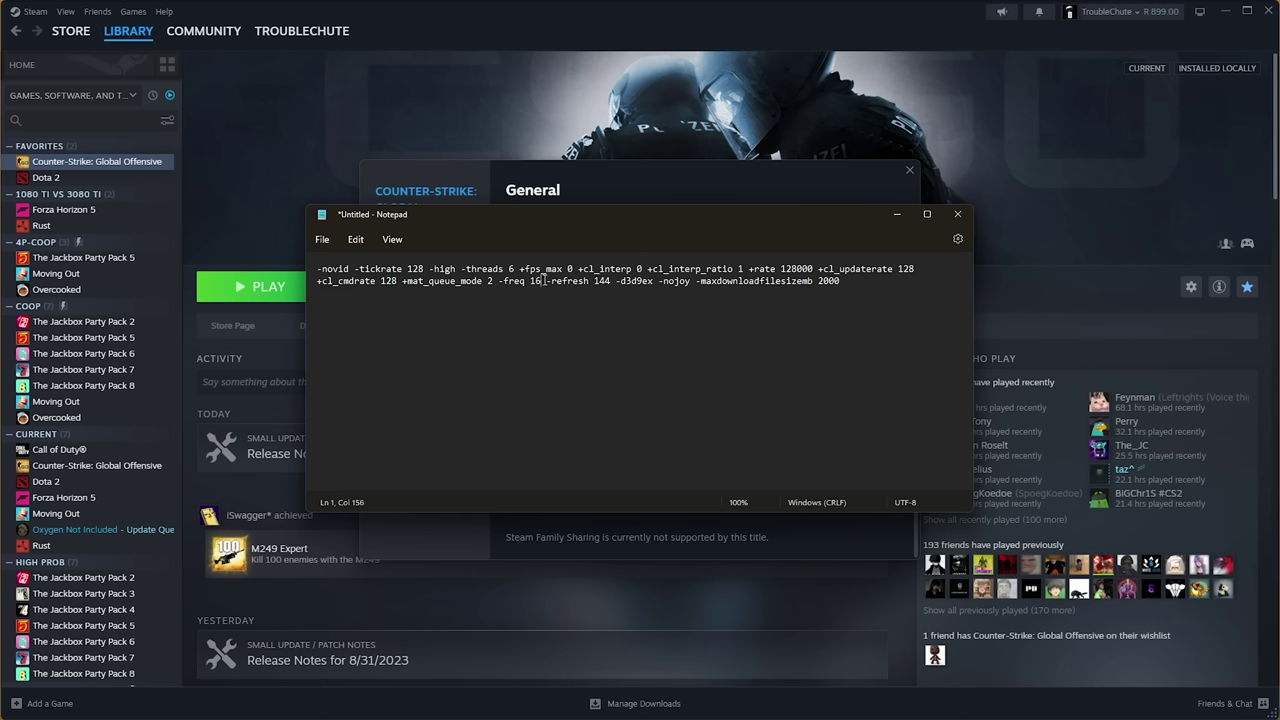
{"action": "type", "text": "5"}
{"action": "double_click", "coordinate": [607, 281]}
{"action": "type", "text": "165"}
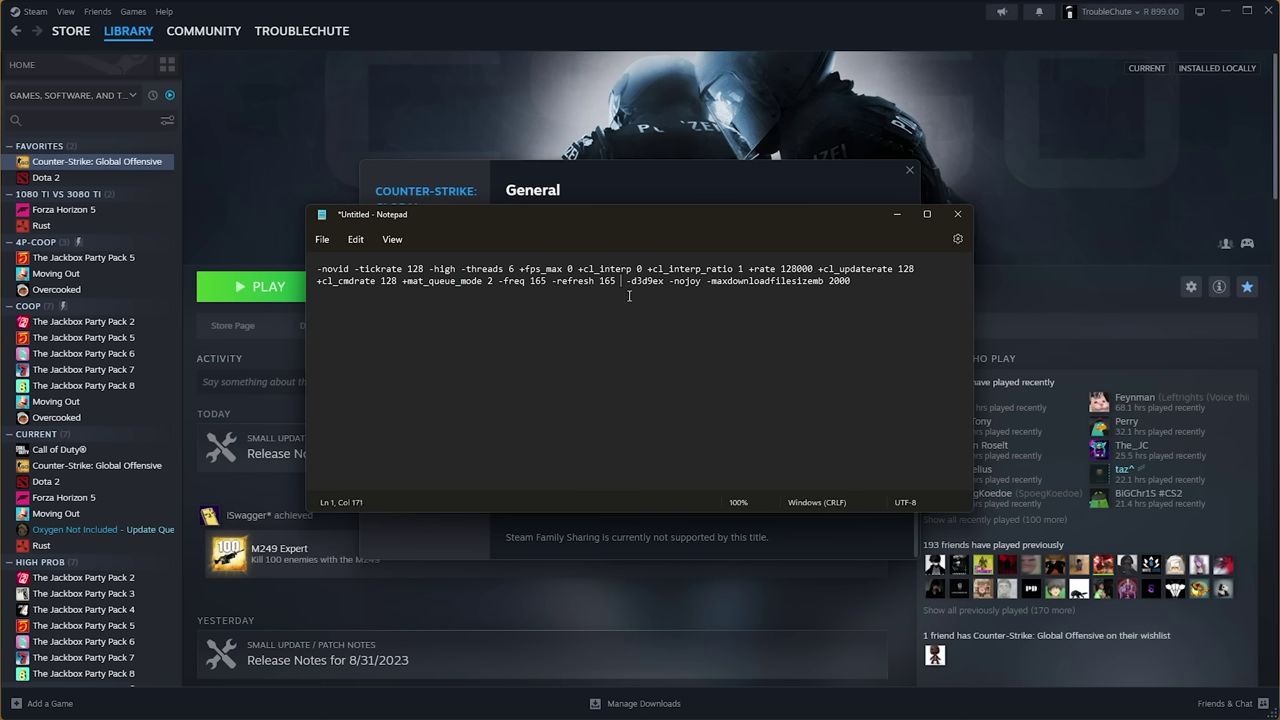
{"action": "key", "text": "BackSpace"}
{"action": "left_click_drag", "start_coordinate": [621, 282], "coordinate": [927, 324]}
{"action": "left_click", "coordinate": [857, 331]}
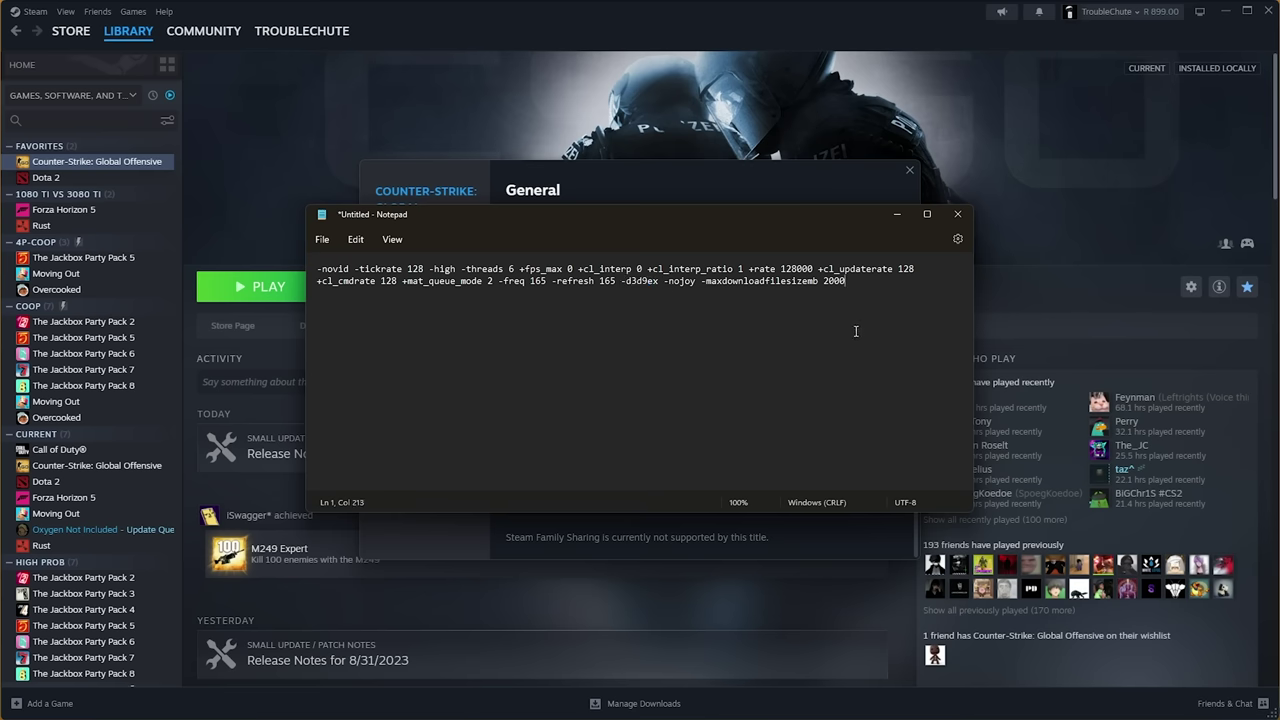
{"action": "double_click", "coordinate": [832, 310]}
- Put the edited launch options back into Steam's Launch Options field
{"action": "key", "text": "ctrl+a"}
{"action": "key", "text": "ctrl+c"}
{"action": "key", "text": "alt+Tab"}
{"action": "key", "text": "ctrl+v"}
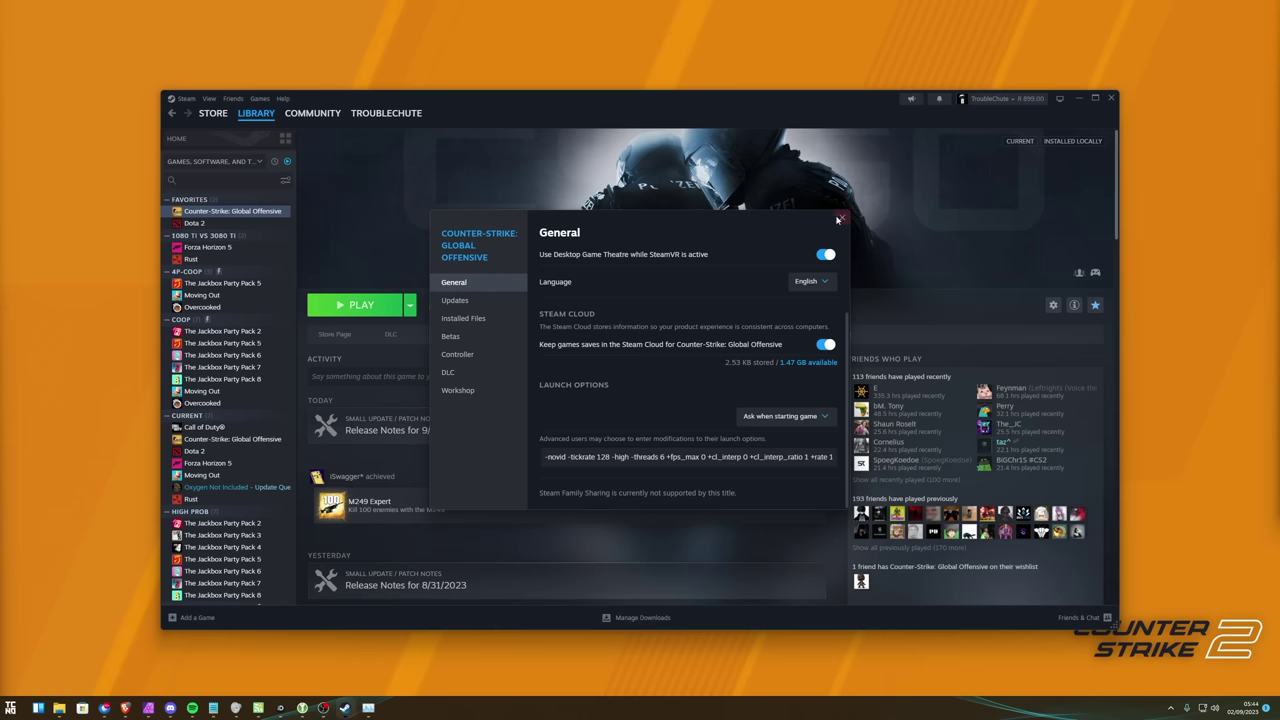
- Close CS:GO's Properties dialog and minimise the Steam window
{"action": "left_click", "coordinate": [909, 169]}
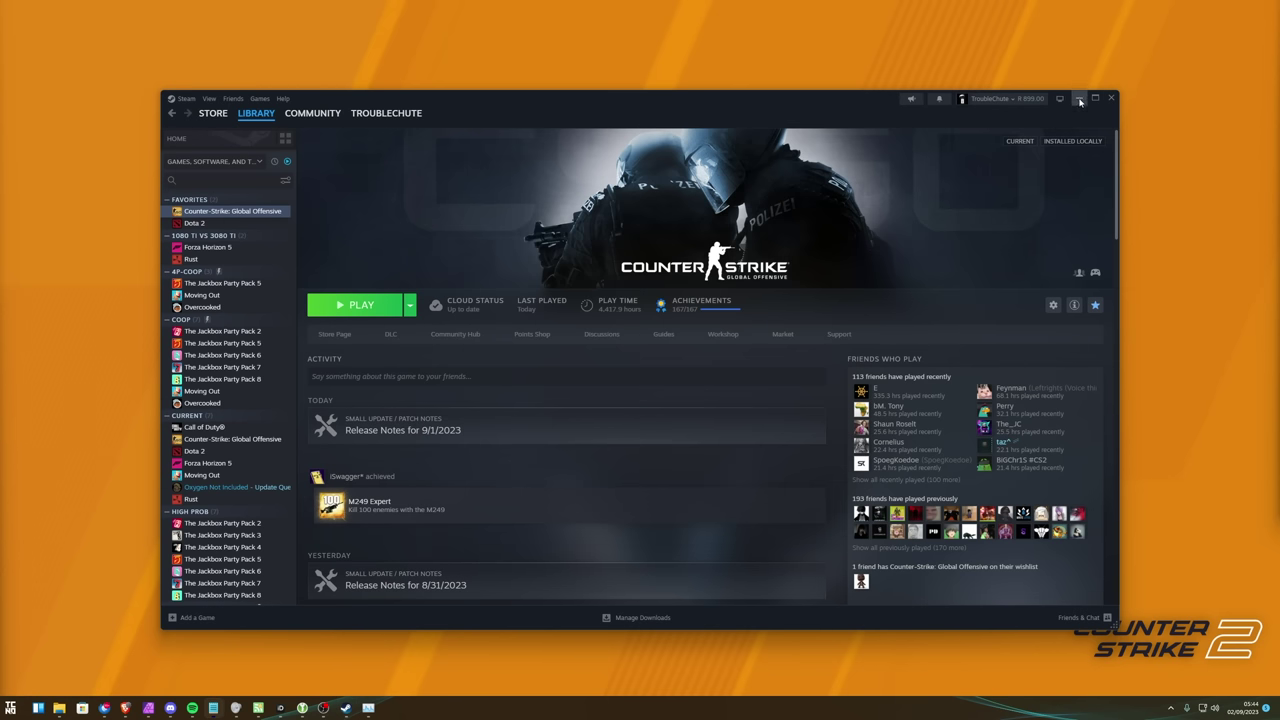
{"action": "left_click", "coordinate": [1079, 98]}
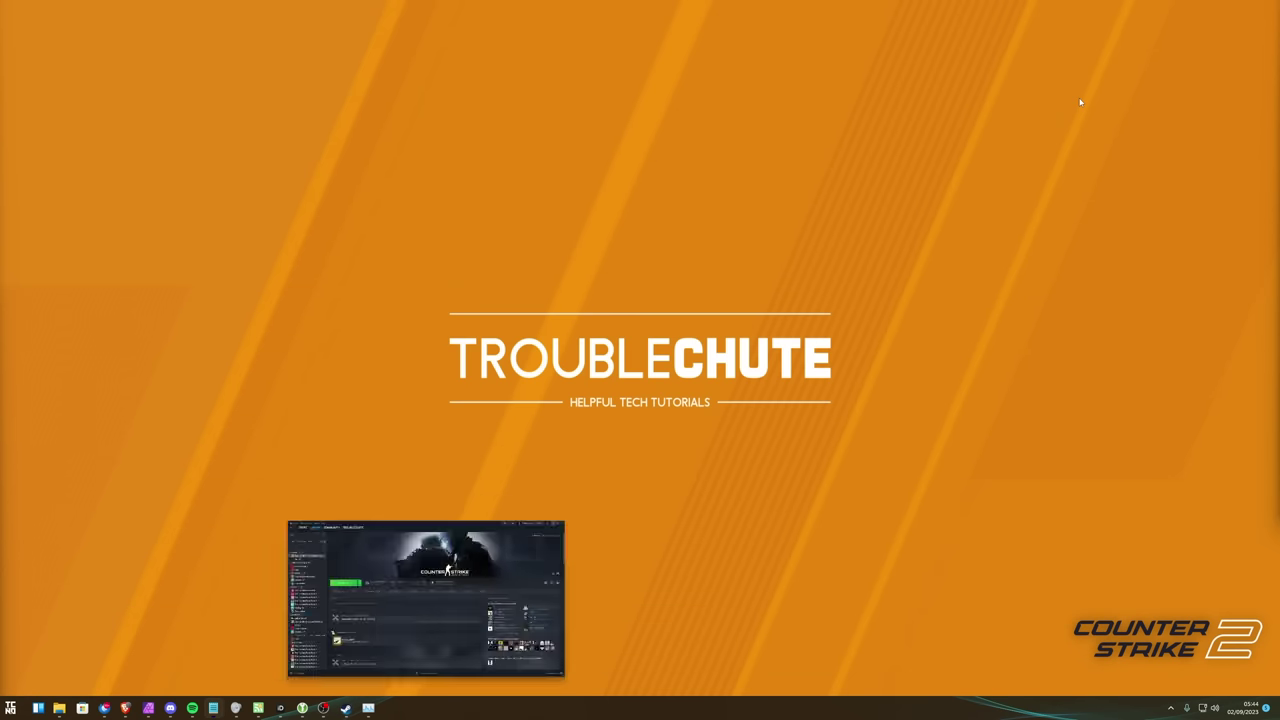